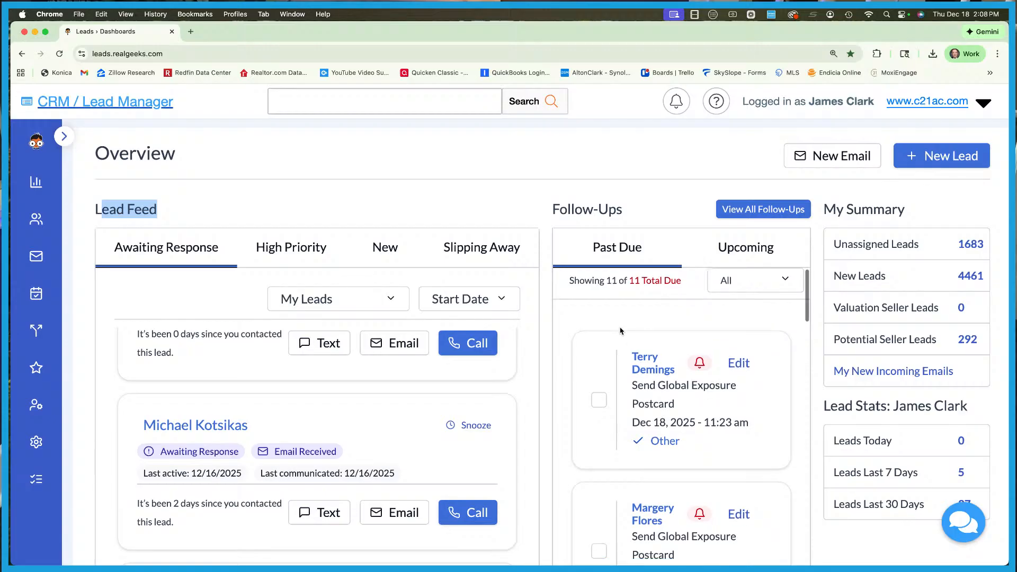
Review the past due follow-ups on the dashboard and check the upcoming ones.
scroll(613, 338, down, 5)
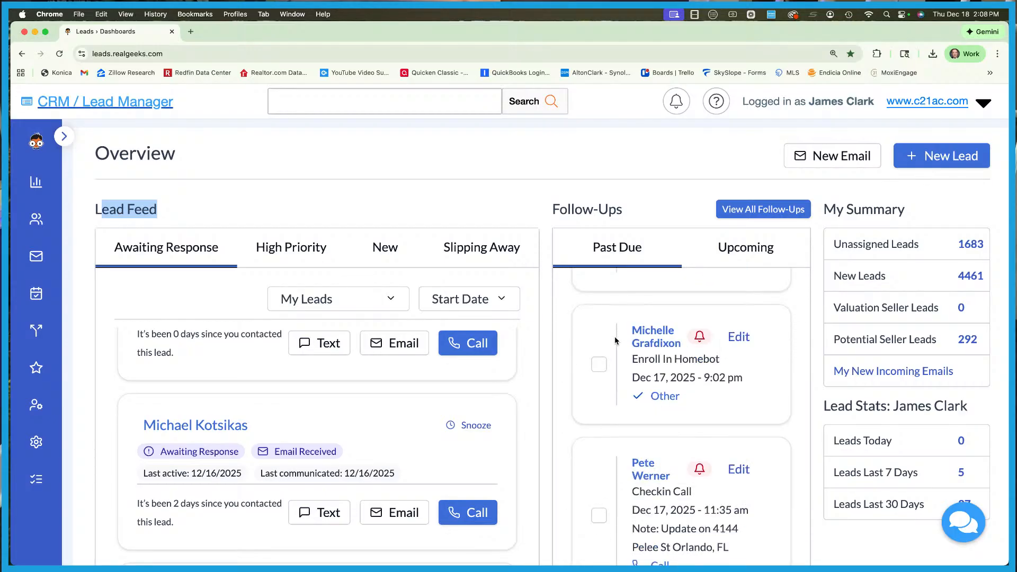
scroll(615, 339, up, 8)
click(745, 248)
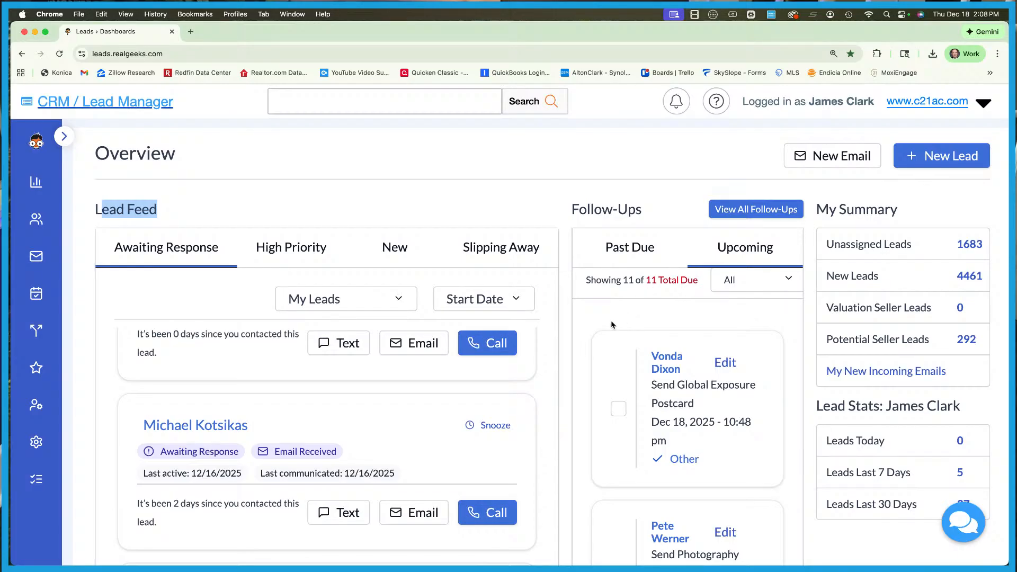
click(614, 253)
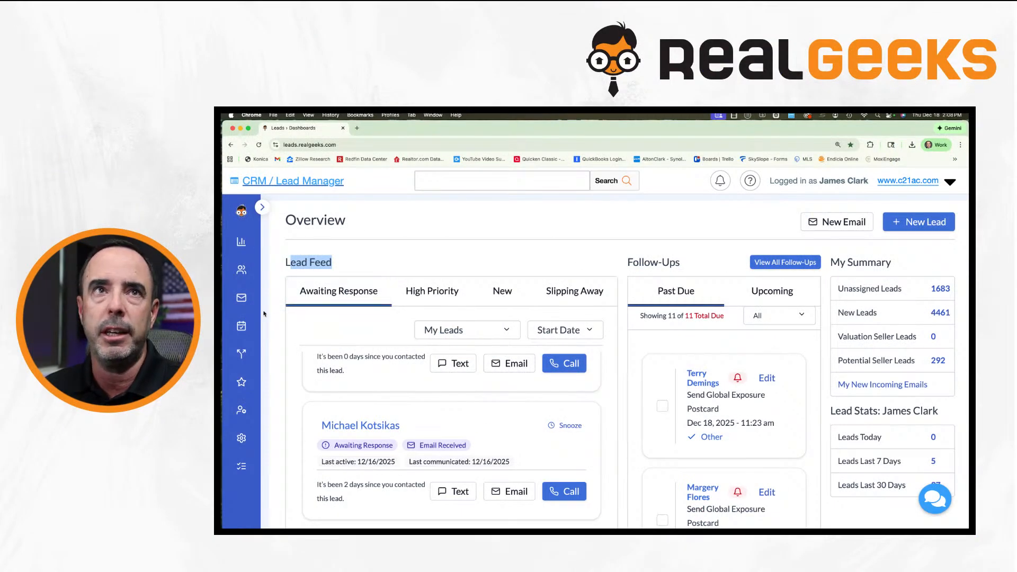
Open the list of drip workflows in the automations area.
mouse_move(247, 328)
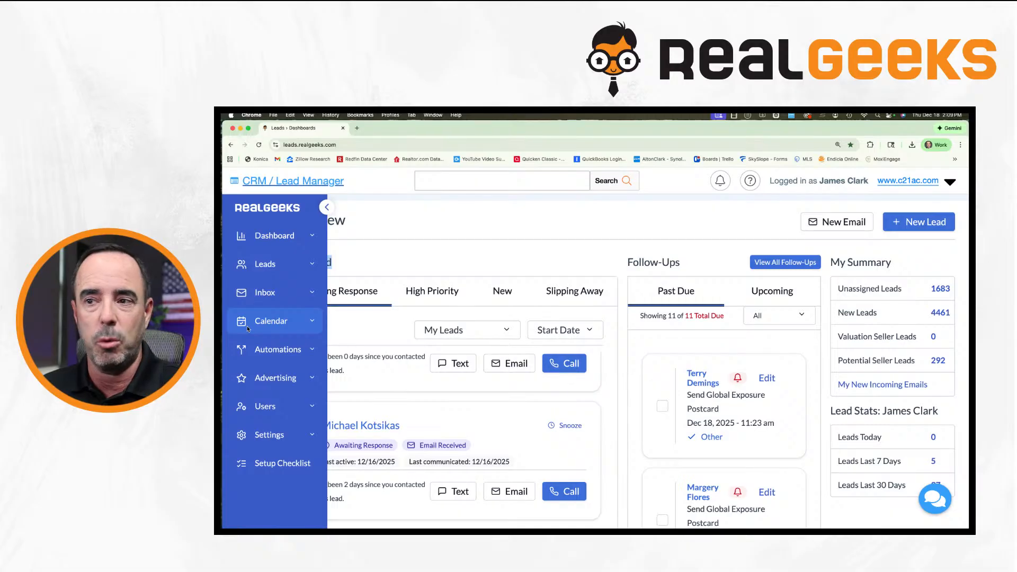
click(272, 348)
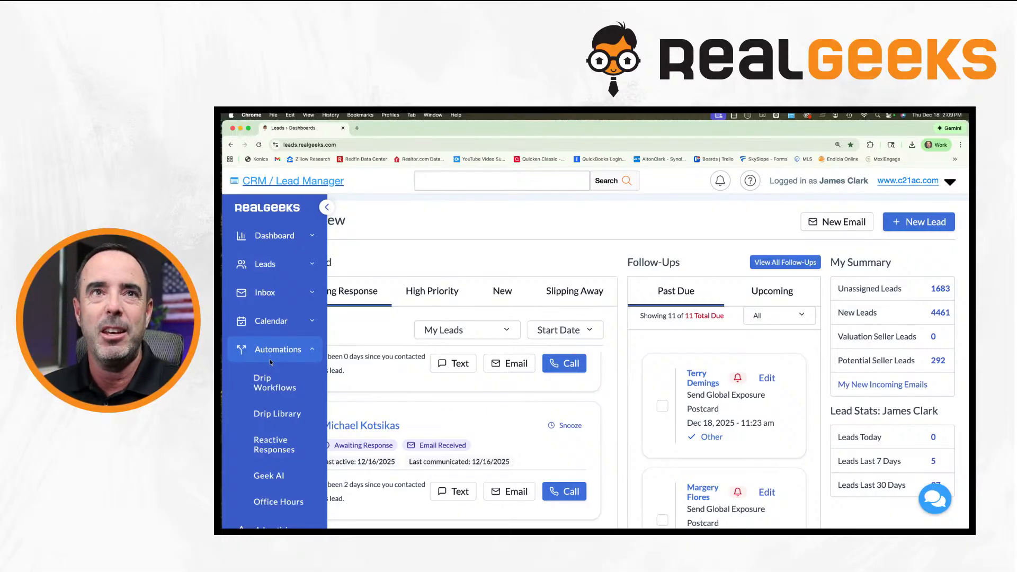
scroll(270, 366, down, 1)
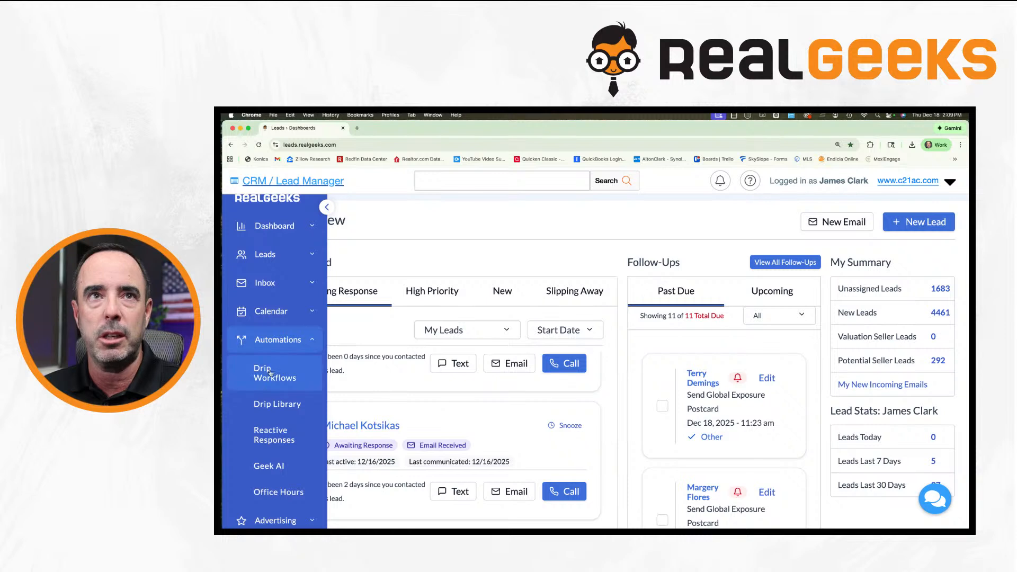
click(270, 372)
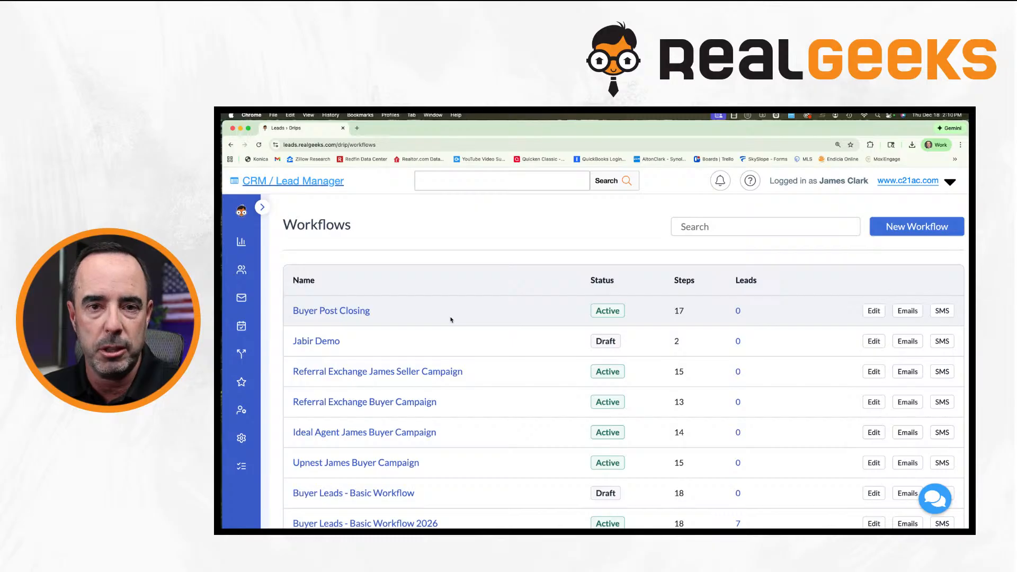
Open the Buyer Post Closing workflow for editing and go to its settings.
scroll(451, 319, down, 1)
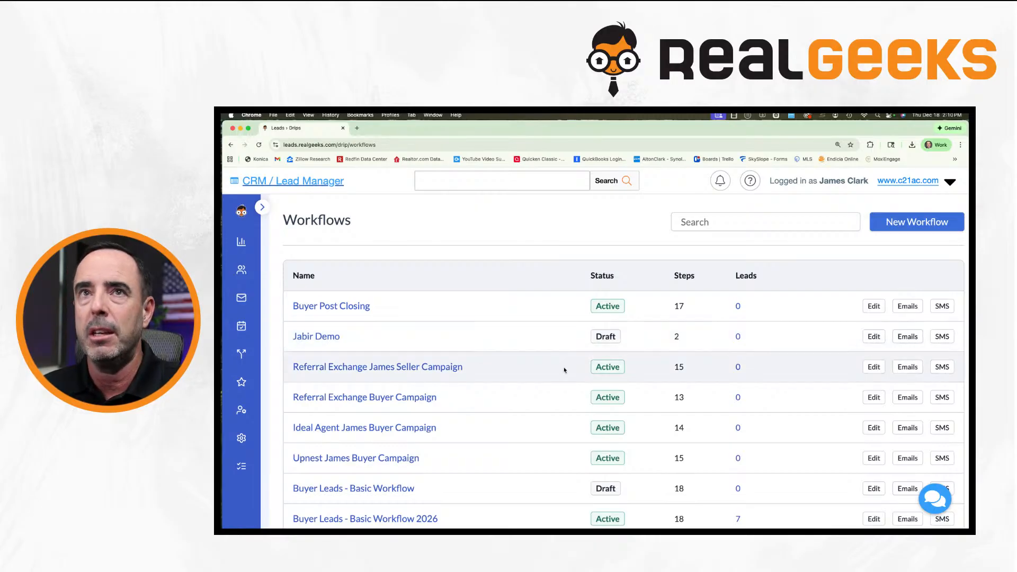
click(874, 307)
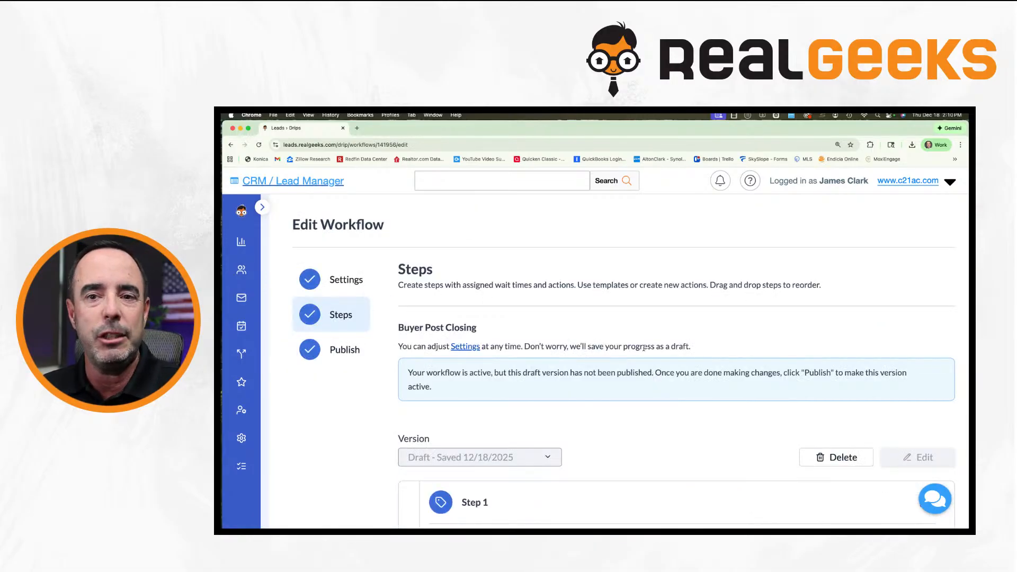
scroll(643, 348, down, 1)
scroll(644, 348, down, 1)
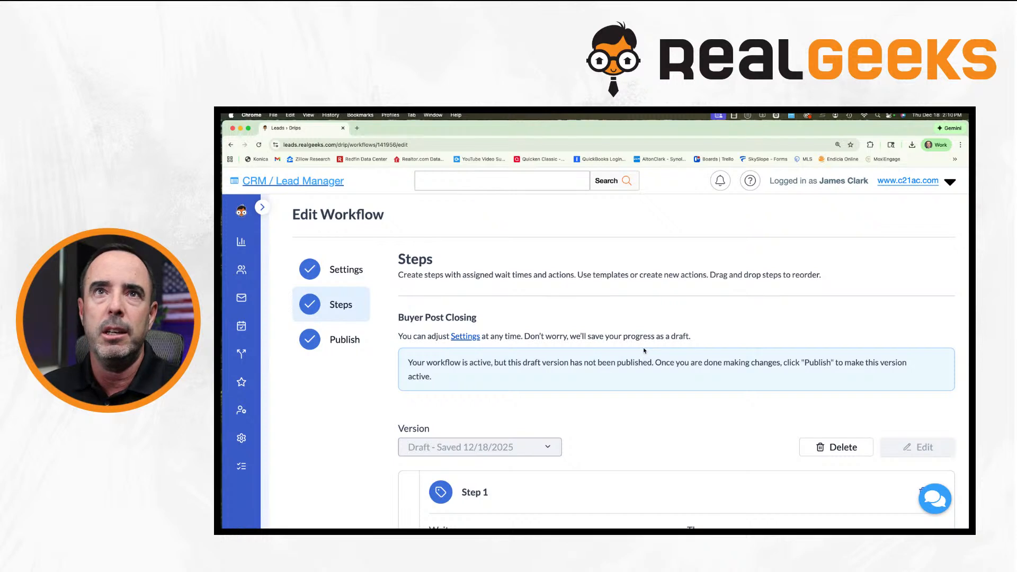
scroll(619, 335, down, 2)
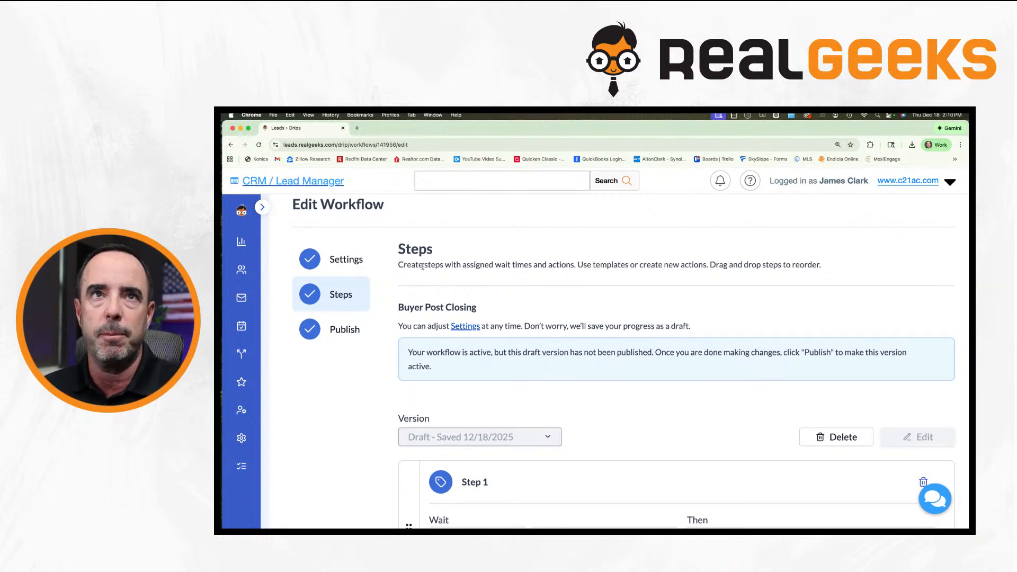
click(466, 326)
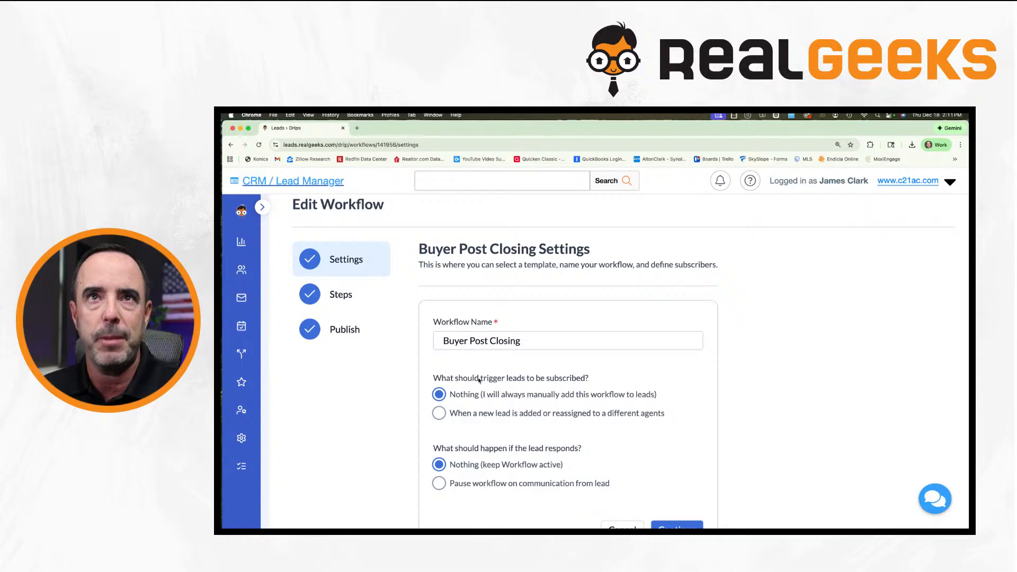
Set the workflow's subscription trigger to when a new lead is added or reassigned to a different agent.
scroll(473, 366, down, 1)
scroll(467, 353, down, 1)
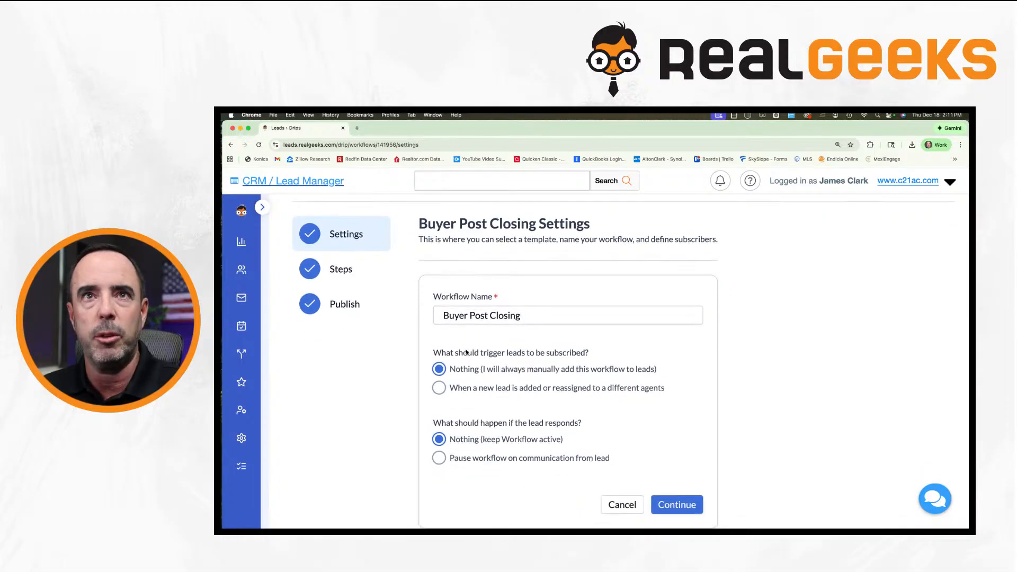
scroll(466, 353, down, 1)
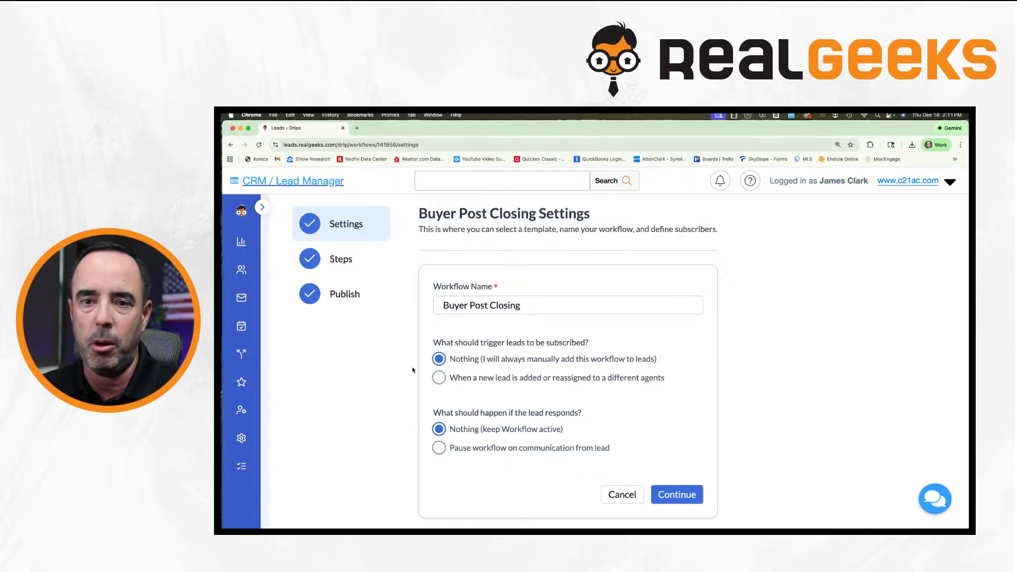
click(440, 379)
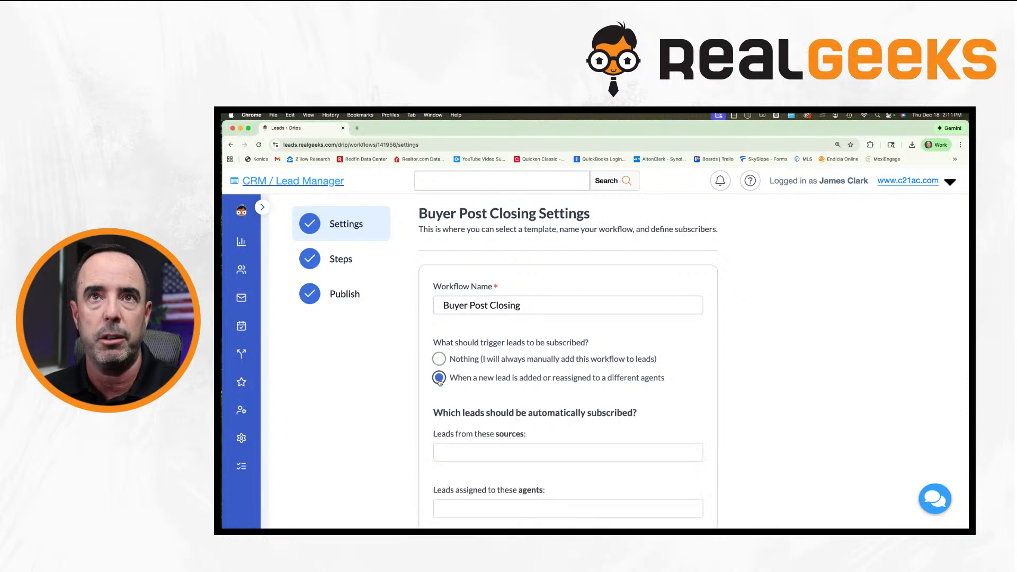
Add Buyer Closed as the lead source that is automatically subscribed to the workflow.
scroll(439, 381, down, 3)
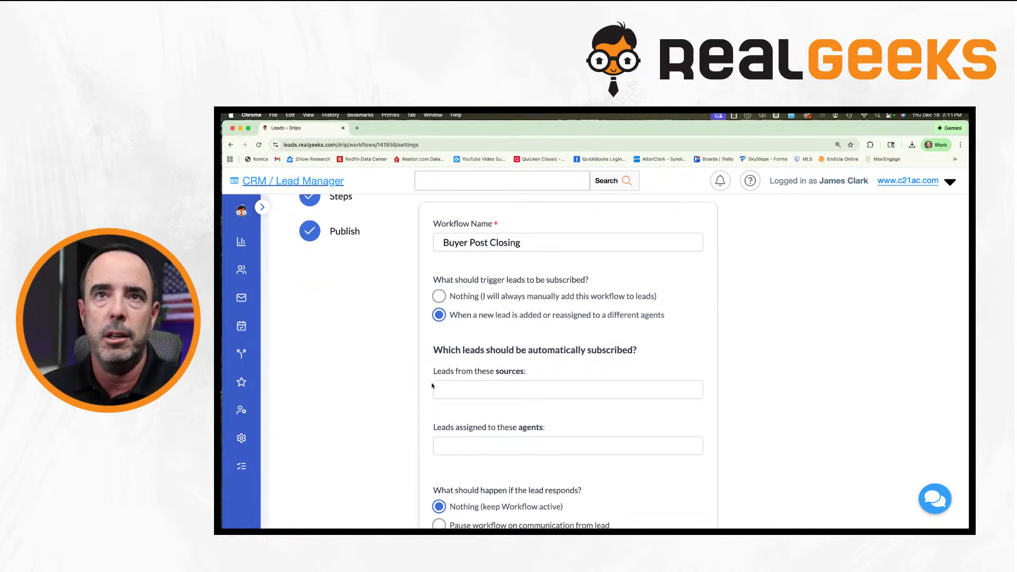
scroll(432, 386, down, 1)
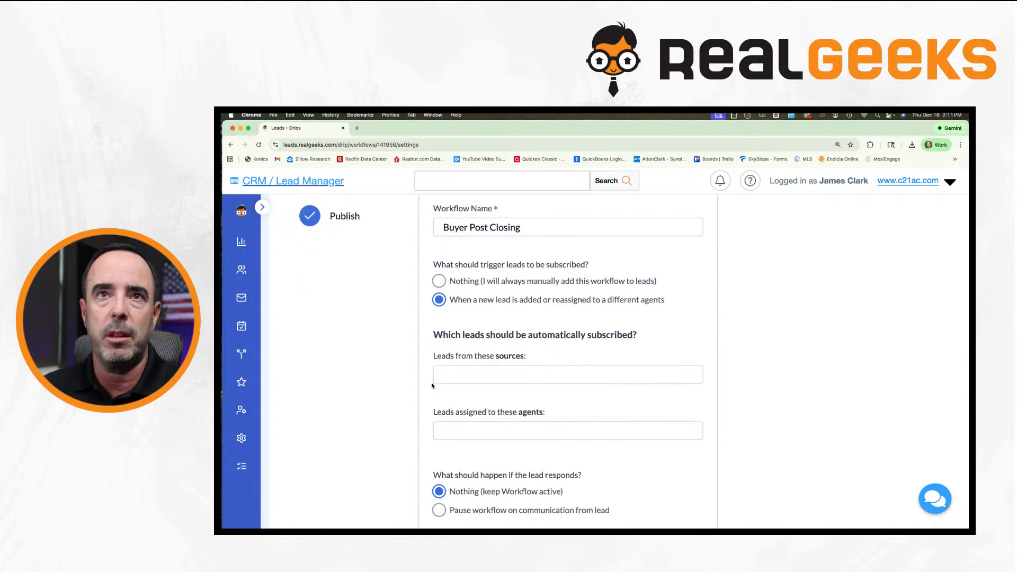
click(471, 376)
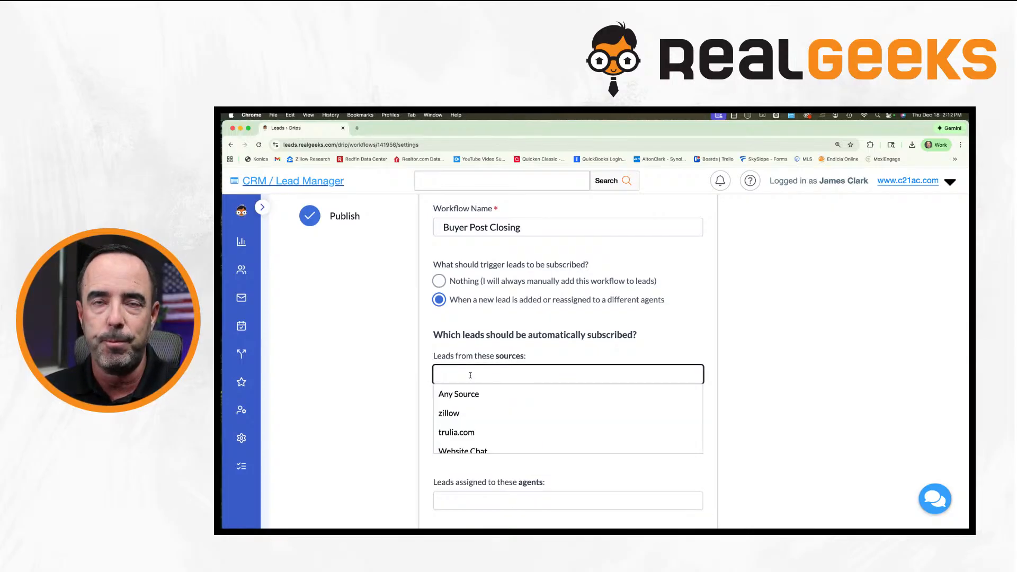
scroll(448, 415, down, 1)
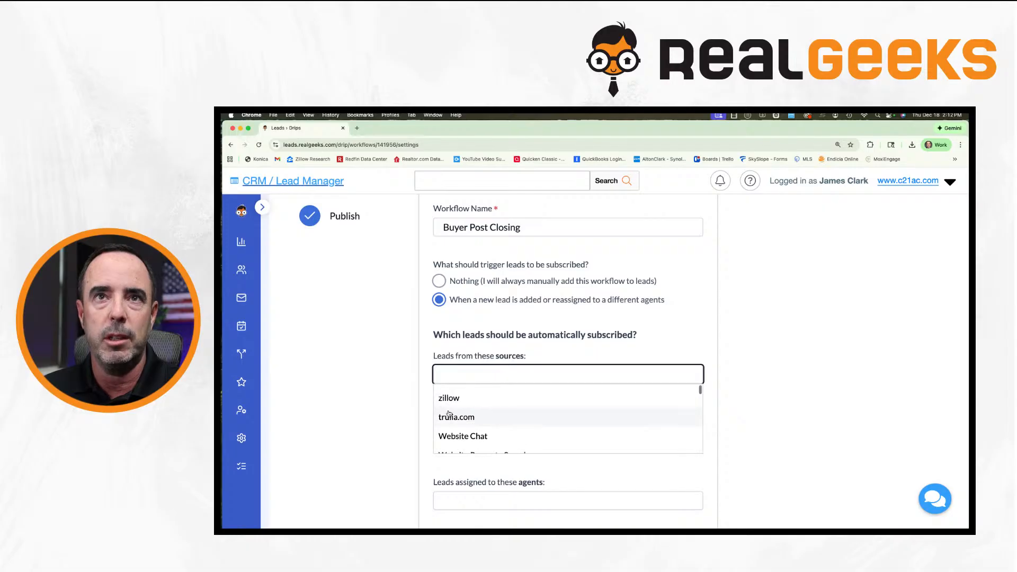
scroll(449, 414, down, 1)
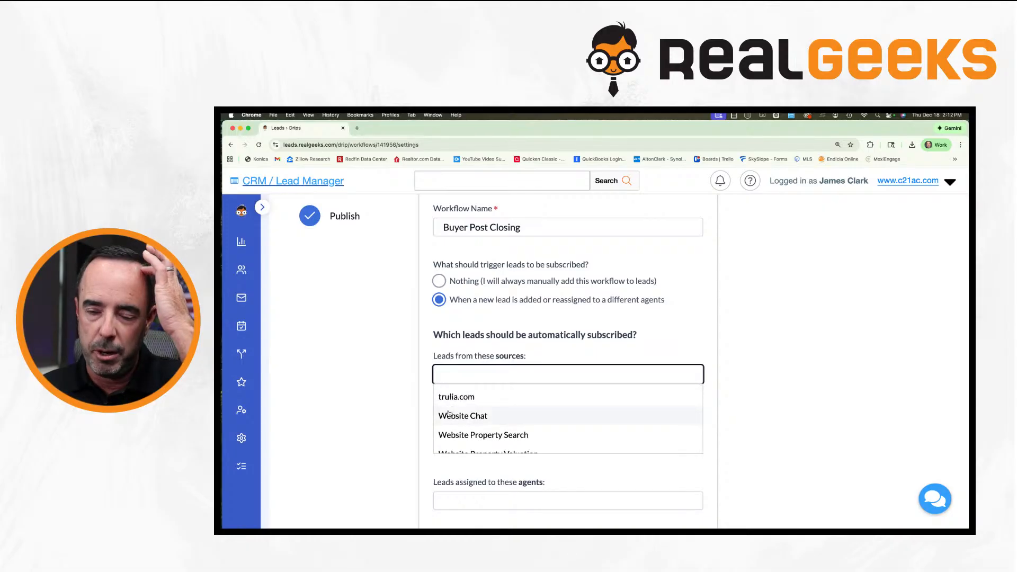
scroll(450, 415, down, 1)
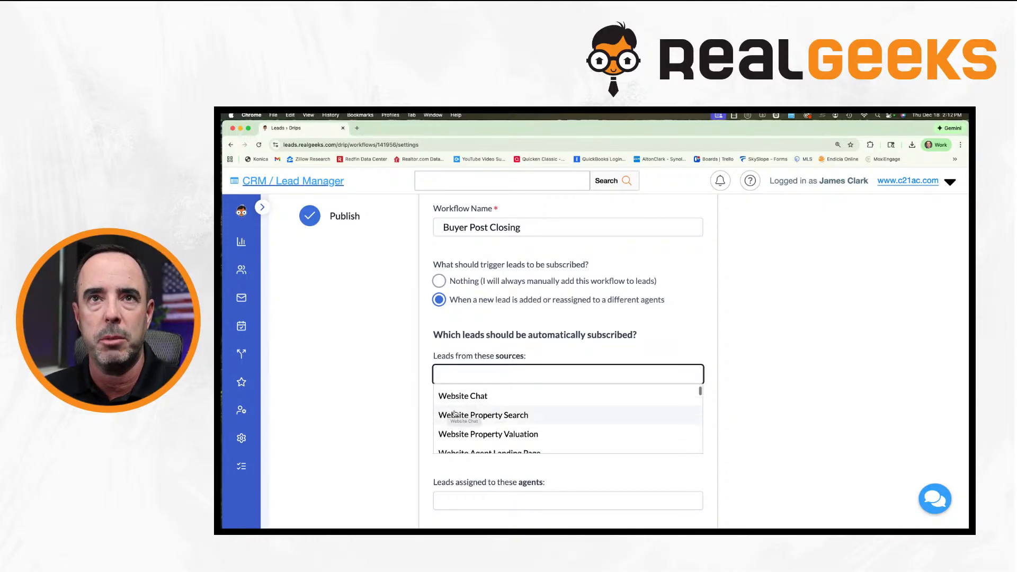
scroll(454, 414, down, 3)
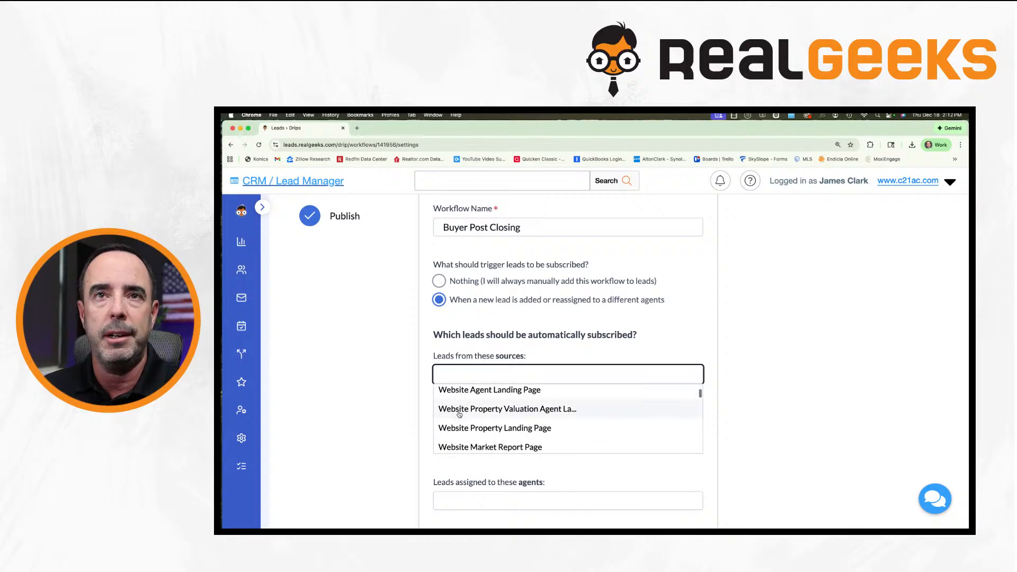
scroll(459, 414, down, 8)
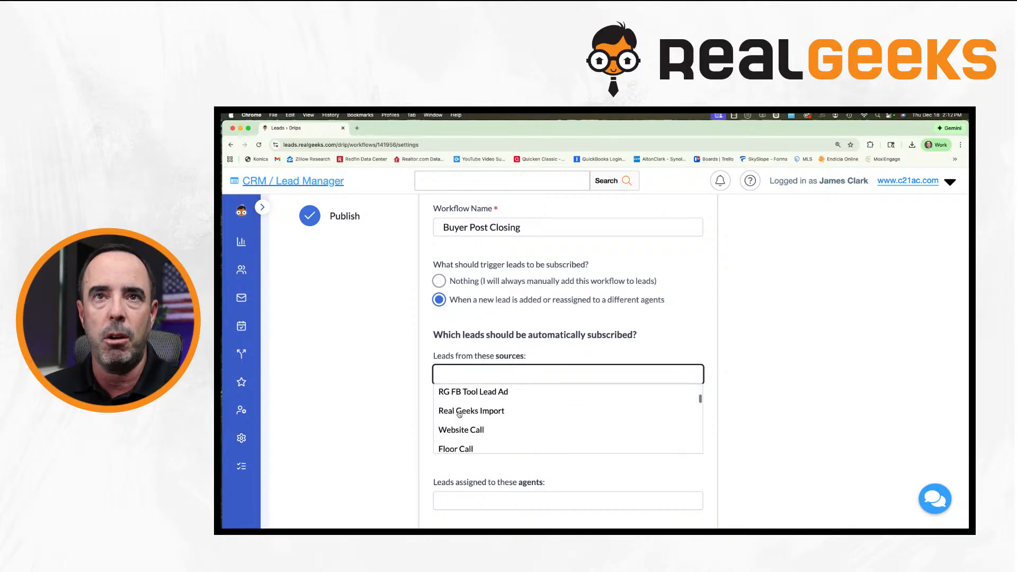
scroll(458, 414, down, 4)
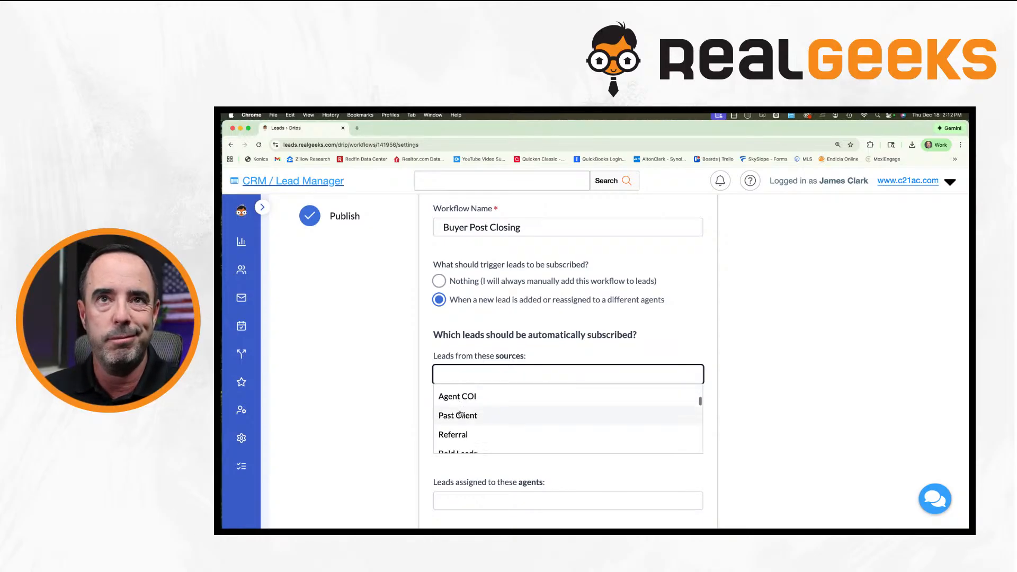
scroll(460, 414, down, 3)
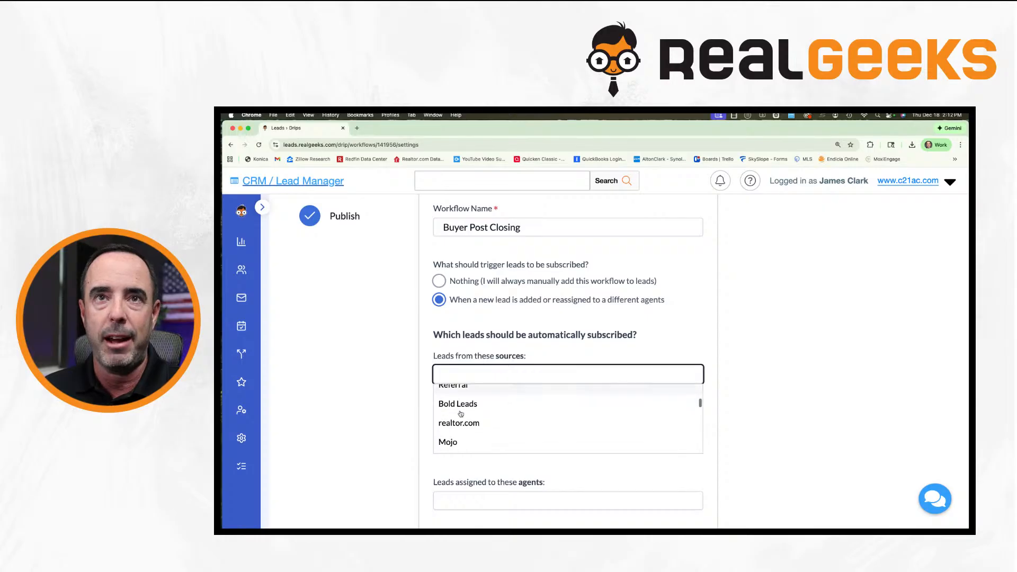
scroll(460, 414, down, 1)
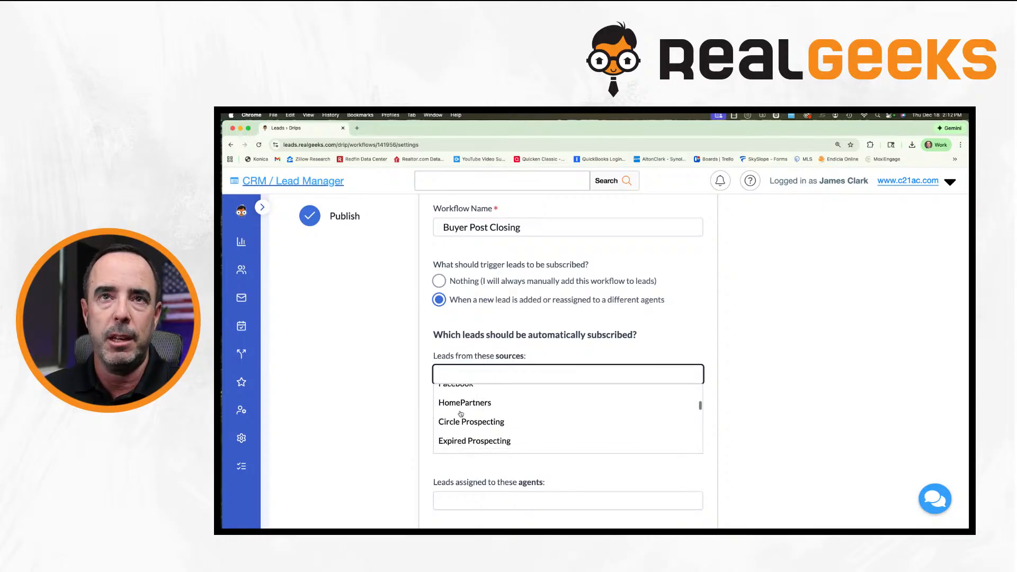
scroll(460, 414, down, 3)
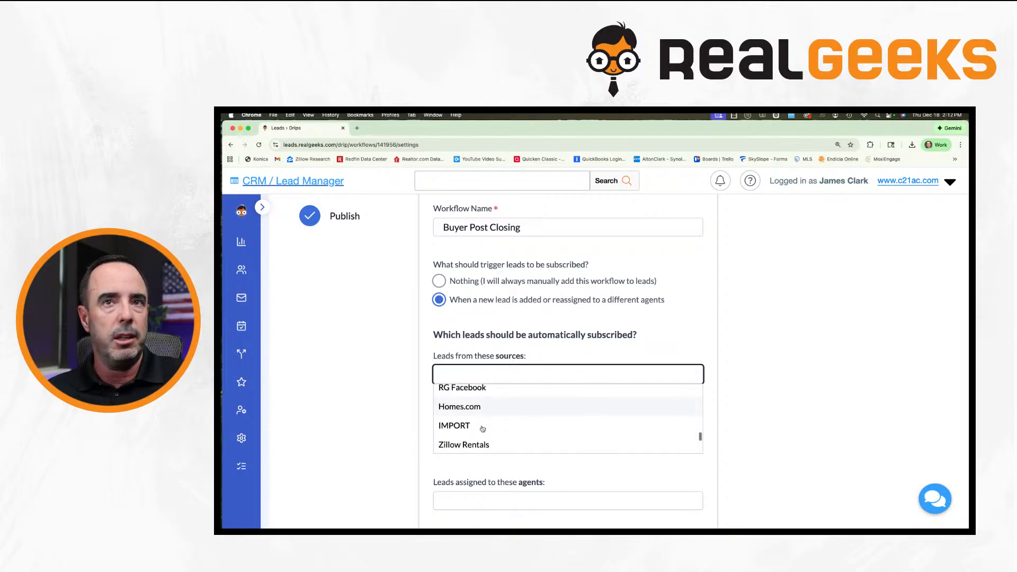
scroll(483, 429, down, 5)
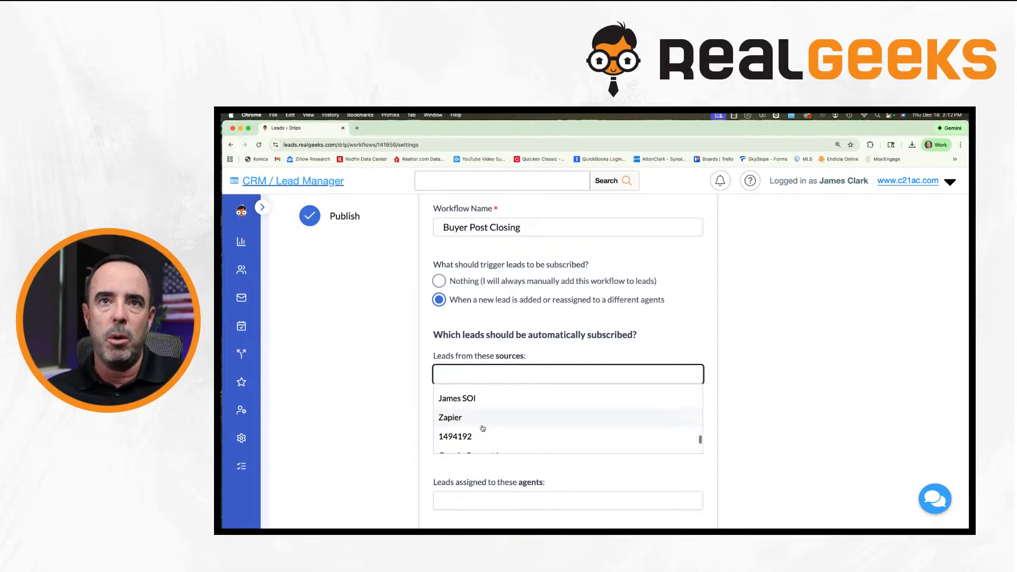
scroll(483, 428, down, 3)
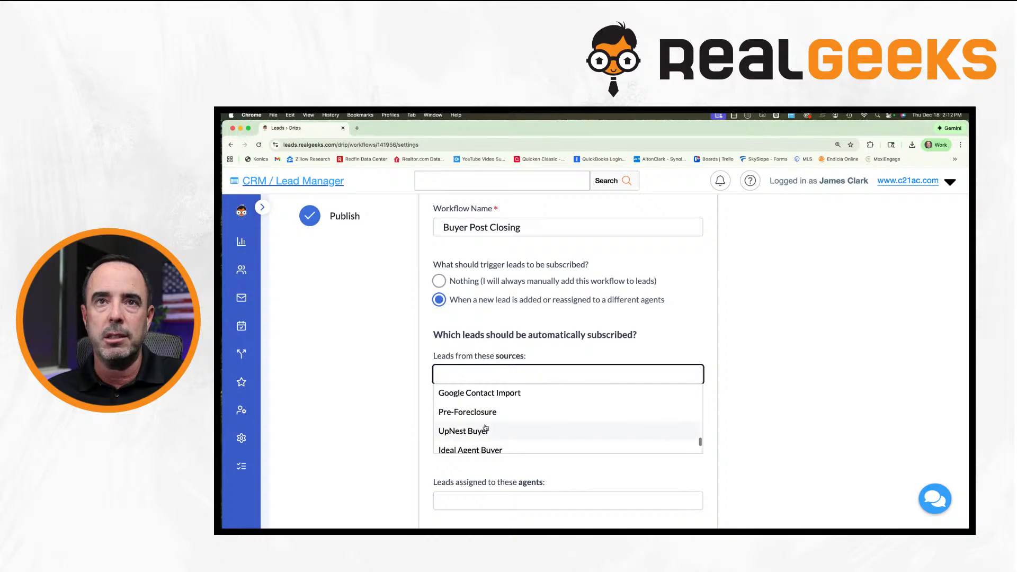
scroll(485, 427, down, 3)
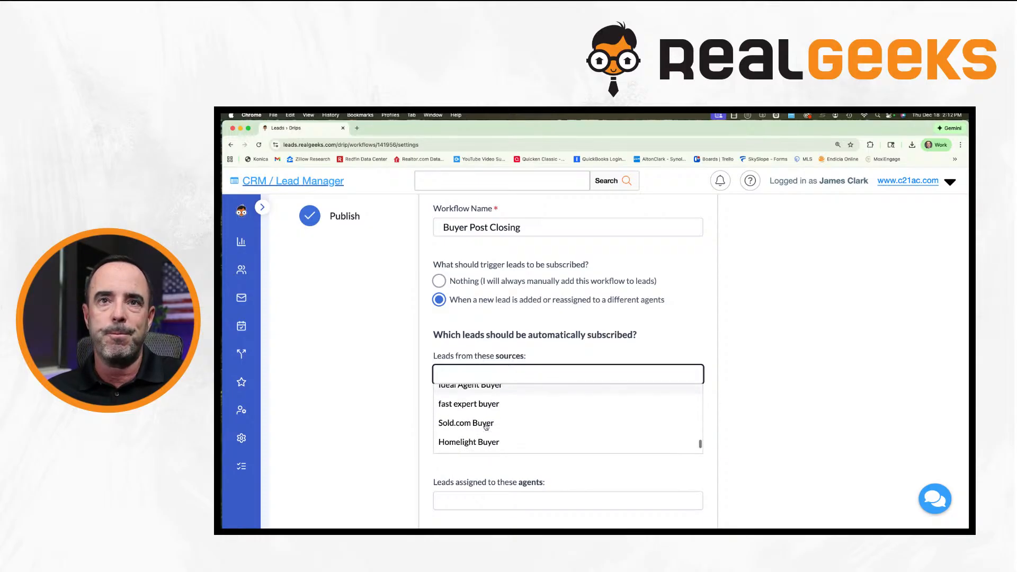
scroll(486, 427, down, 3)
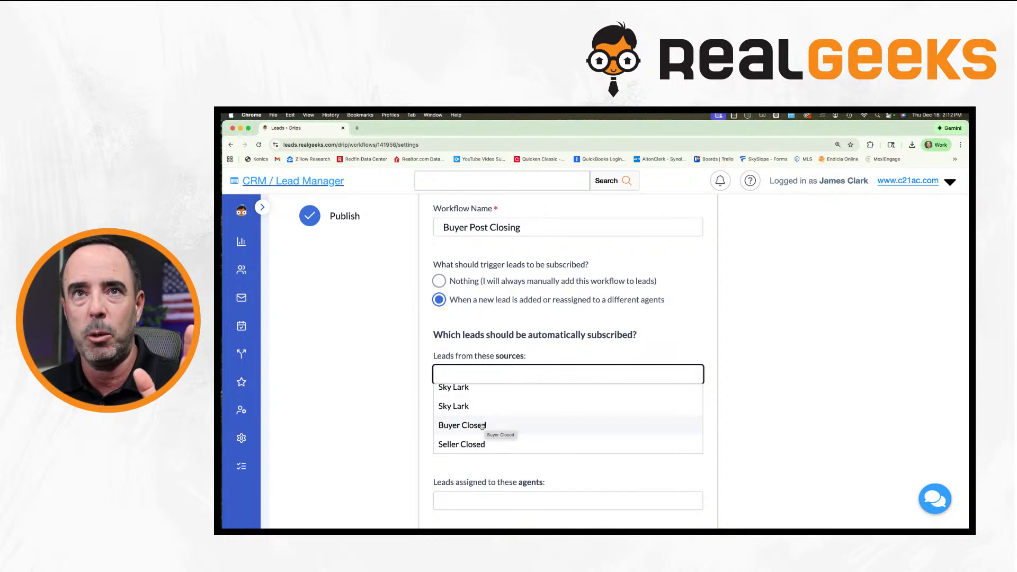
click(485, 427)
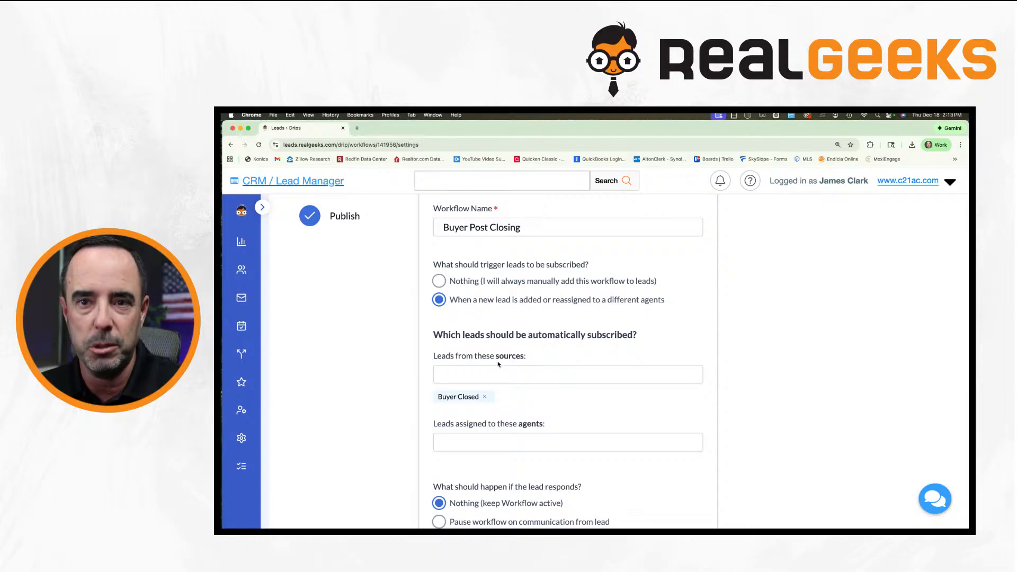
Submit the Buyer Post Closing settings and continue to the workflow's steps.
scroll(615, 400, down, 3)
scroll(629, 404, down, 1)
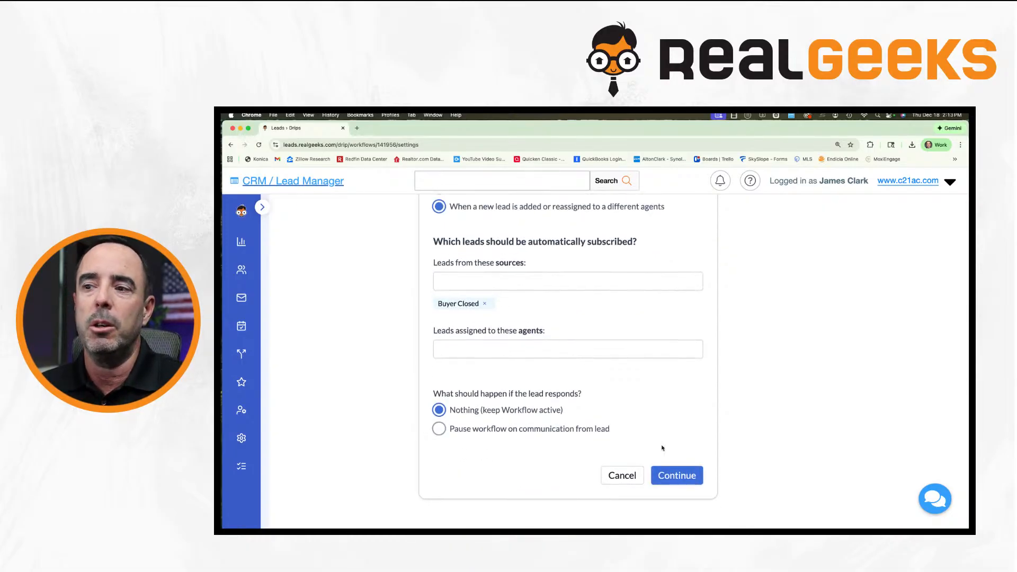
click(690, 482)
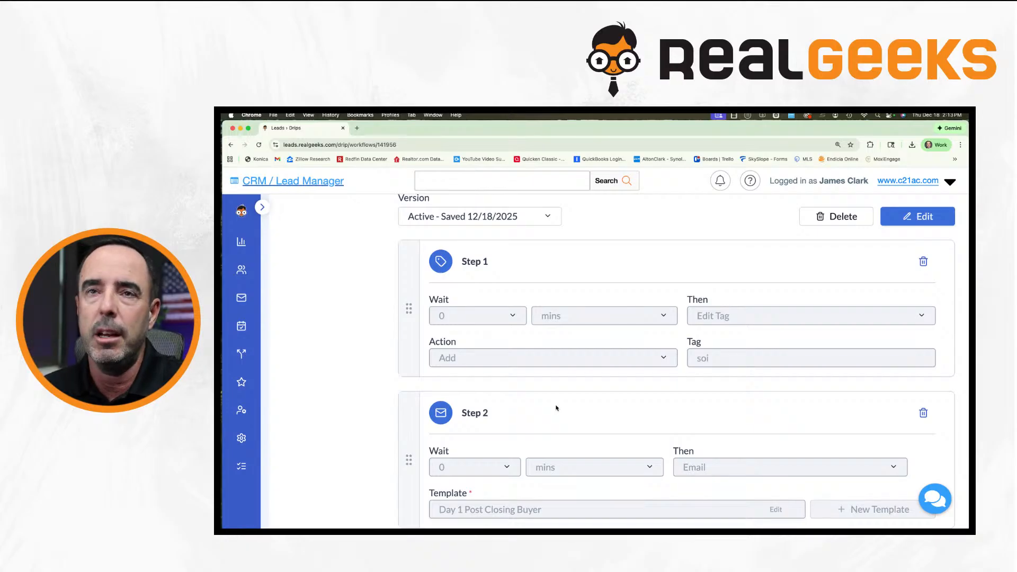
scroll(556, 407, down, 1)
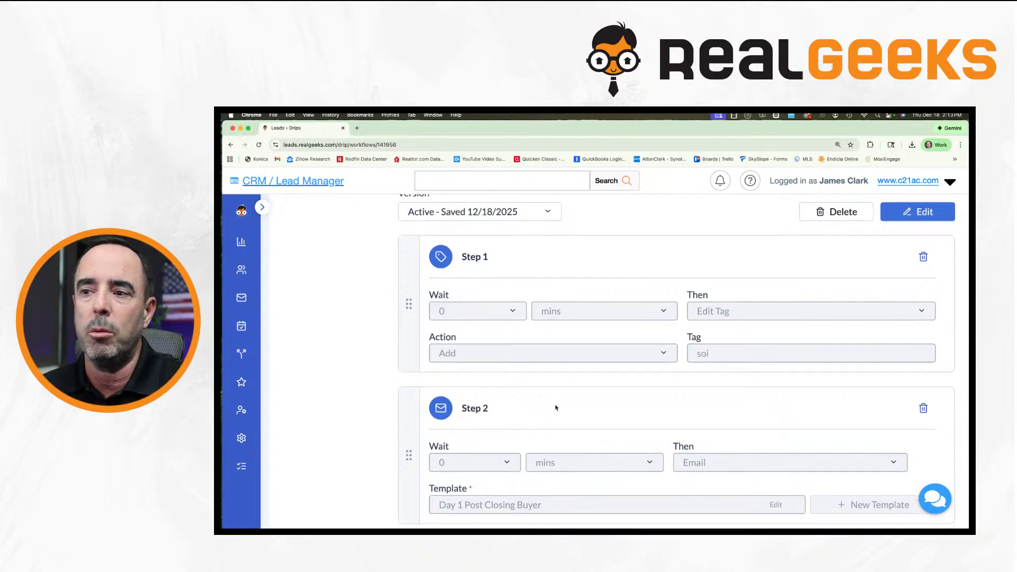
Review the Buyer Post Closing workflow's steps and open its draft for editing.
scroll(556, 406, down, 4)
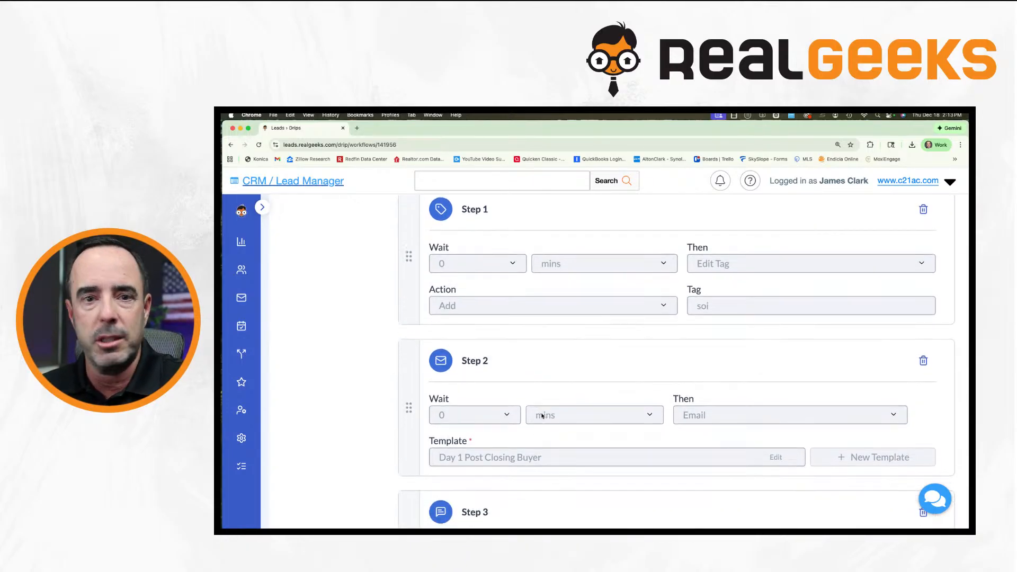
scroll(544, 418, down, 20)
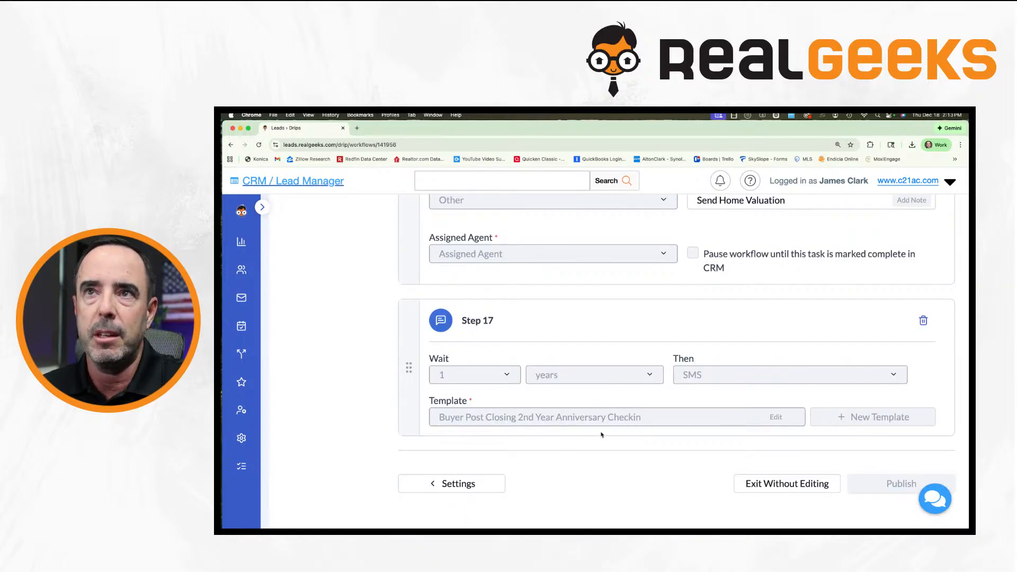
scroll(601, 432, up, 20)
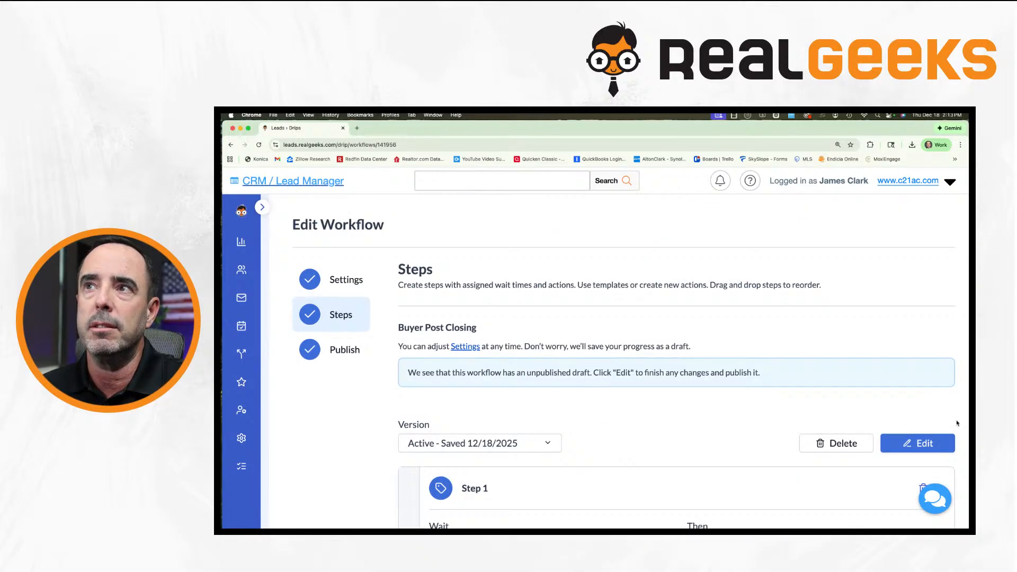
scroll(948, 419, down, 5)
scroll(905, 403, up, 4)
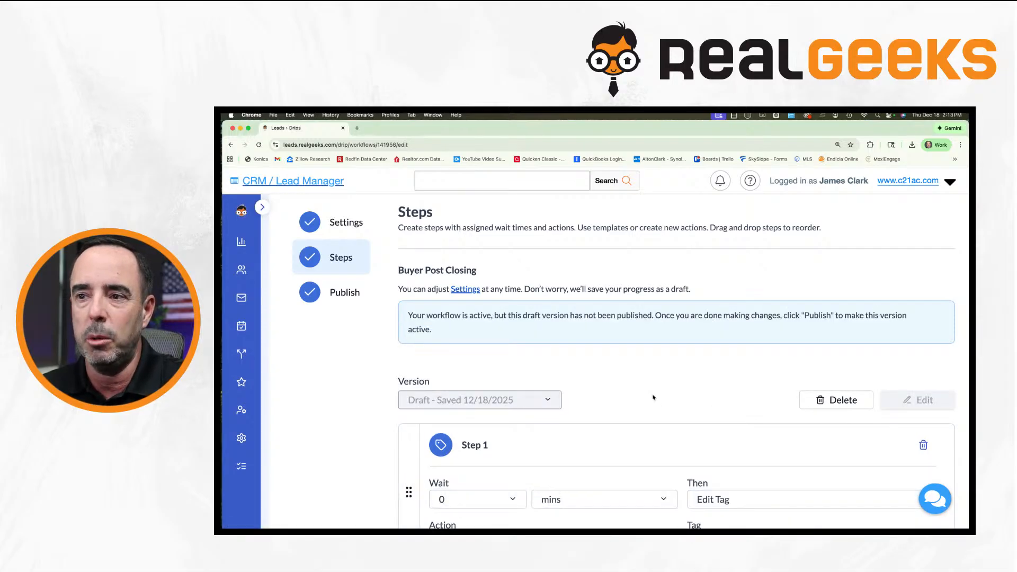
scroll(653, 397, down, 20)
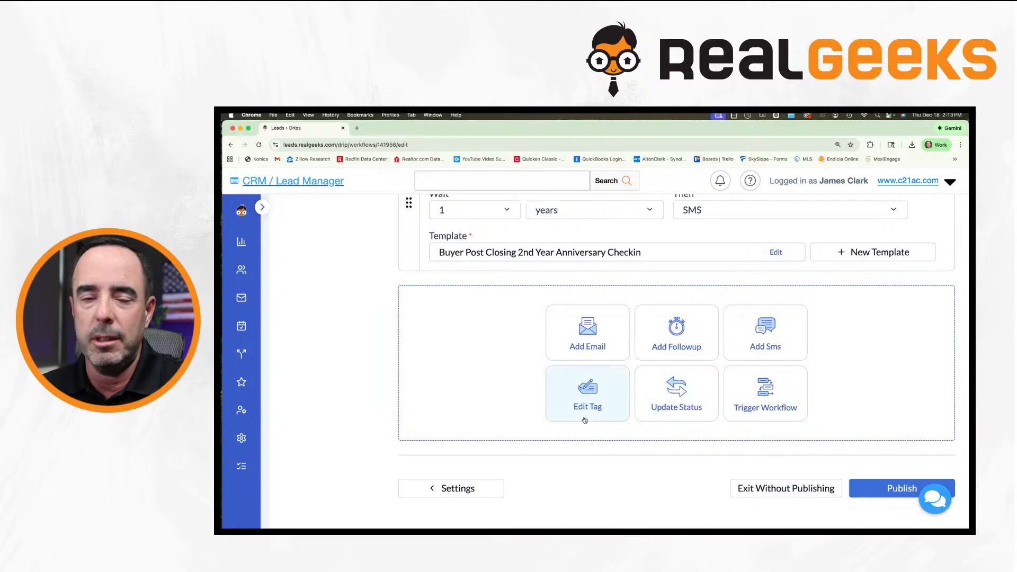
click(583, 420)
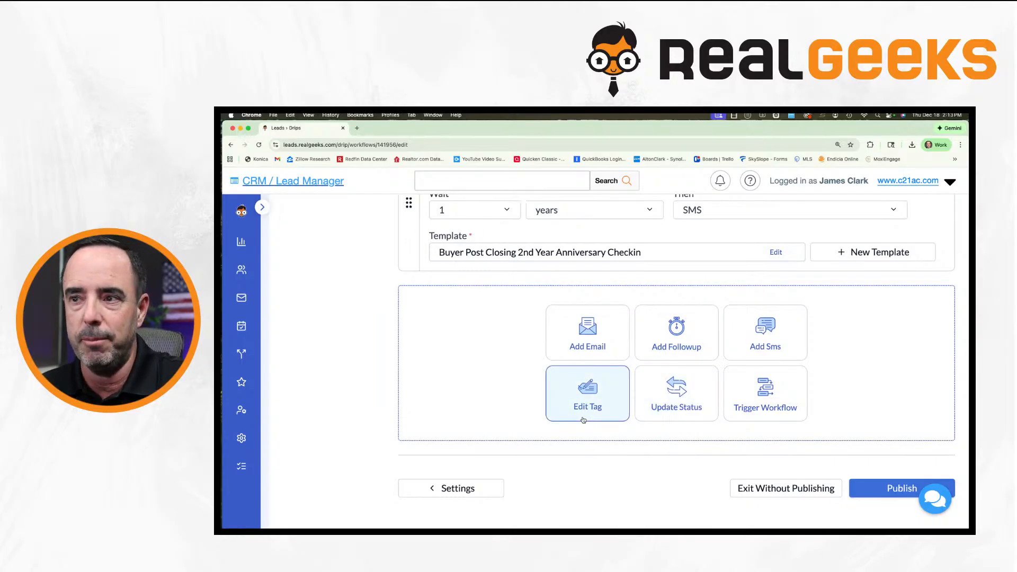
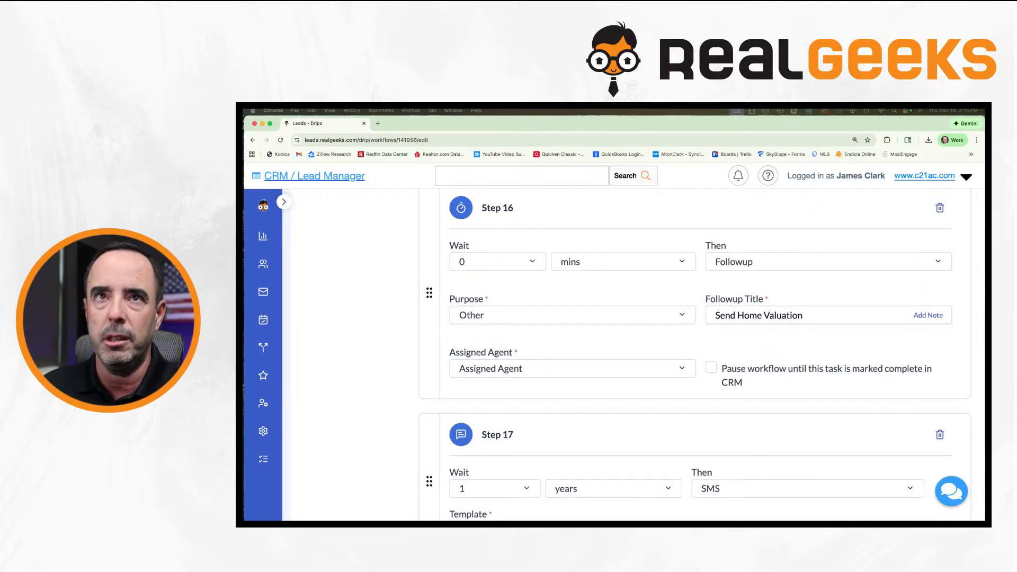
Look over the Buyer Post Closing draft's steps, publish the workflow and return to the workflows list.
scroll(694, 355, up, 3)
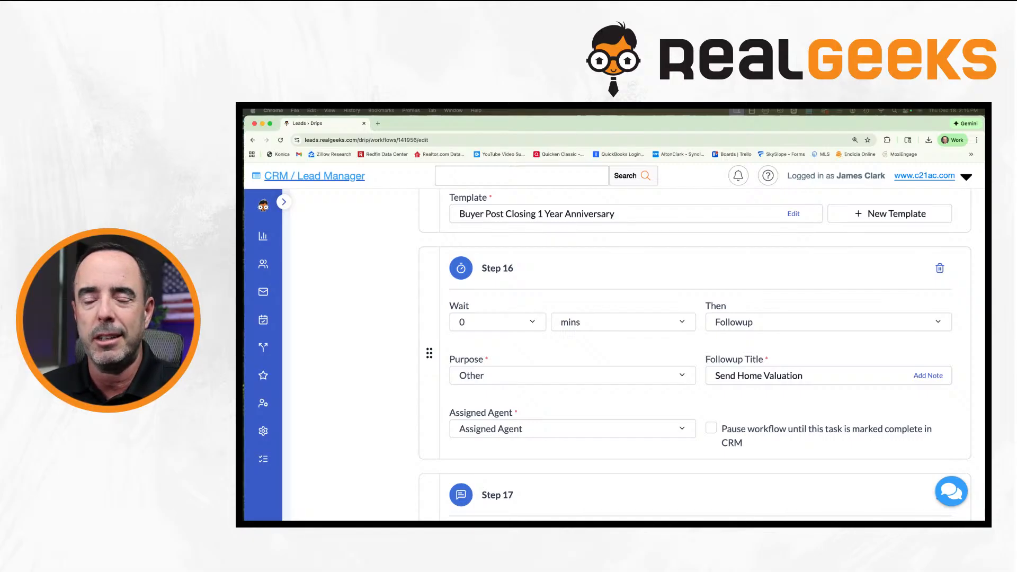
scroll(695, 355, up, 20)
scroll(695, 355, down, 18)
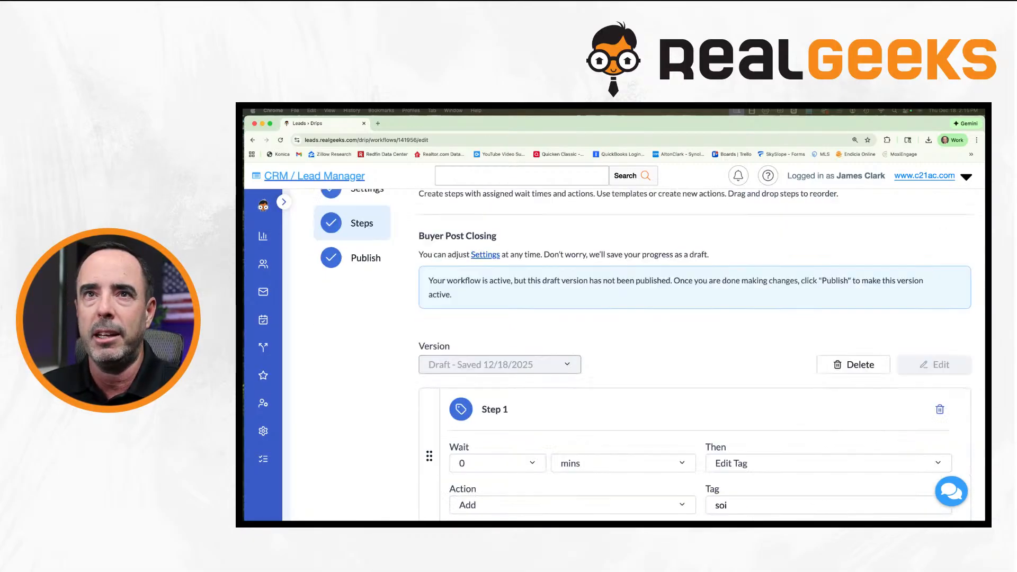
scroll(695, 355, down, 20)
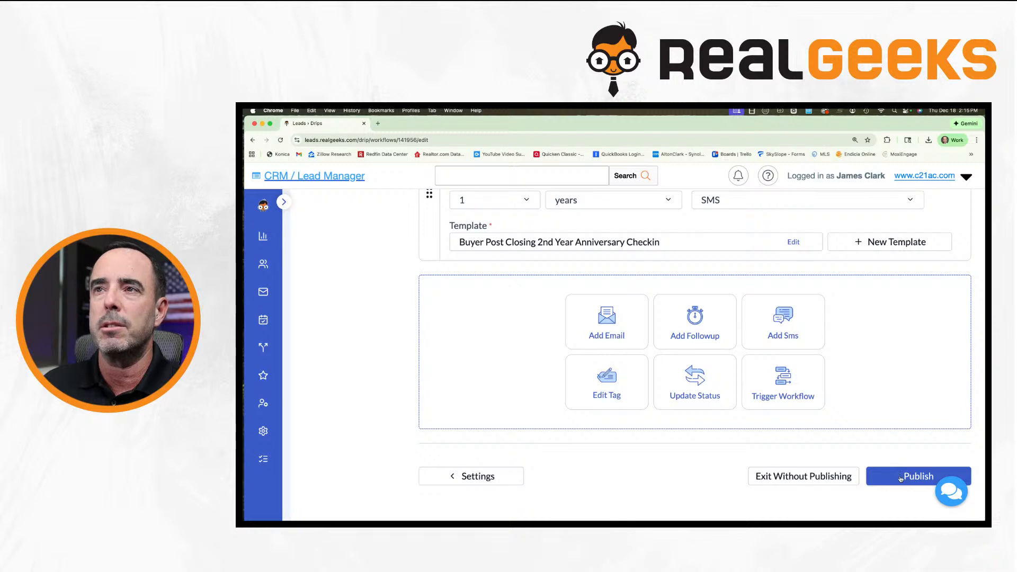
click(909, 470)
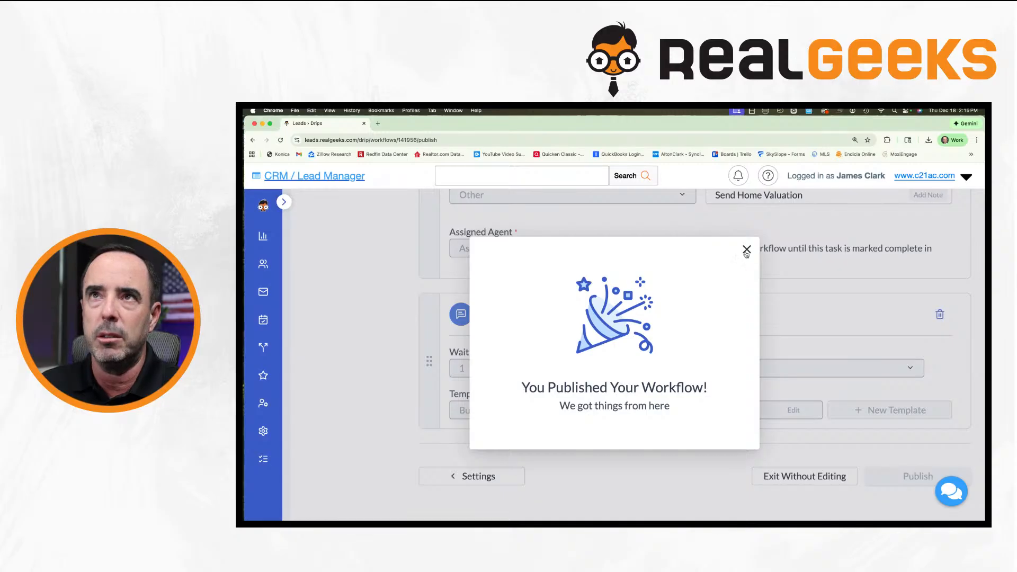
click(747, 250)
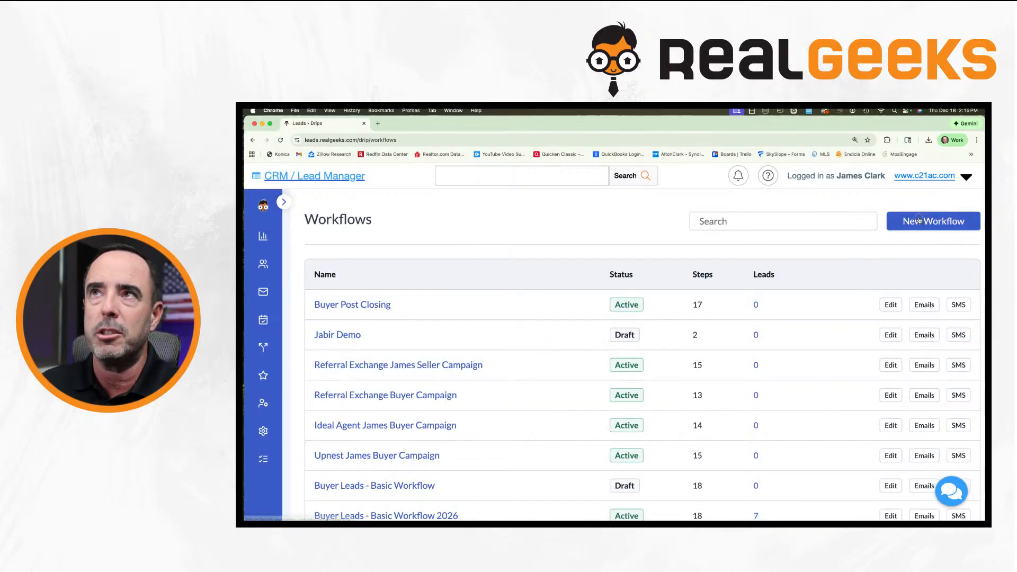
Create a new blank workflow named Demo V and continue to its steps.
click(918, 219)
scroll(575, 356, down, 2)
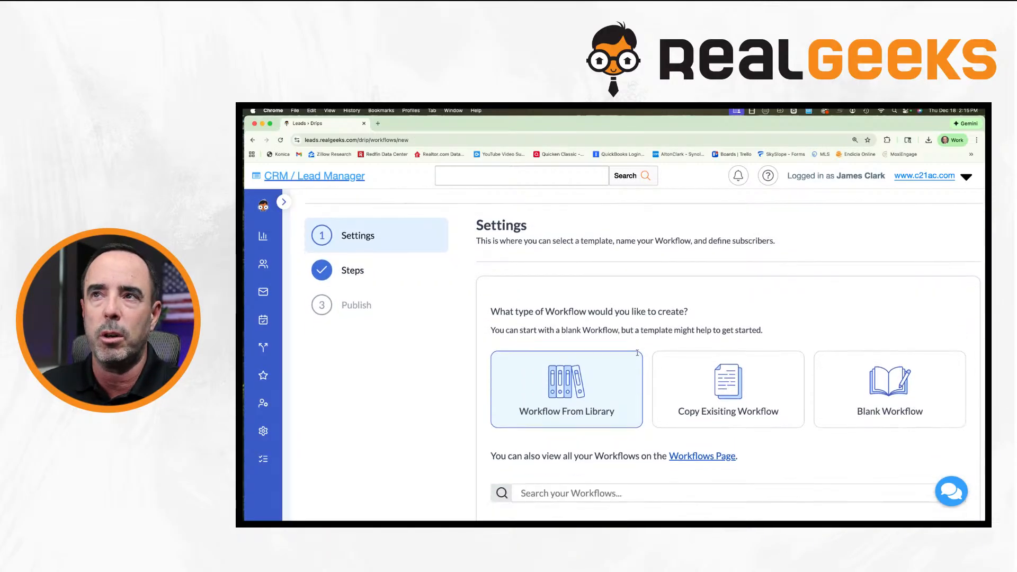
click(890, 382)
scroll(642, 388, down, 1)
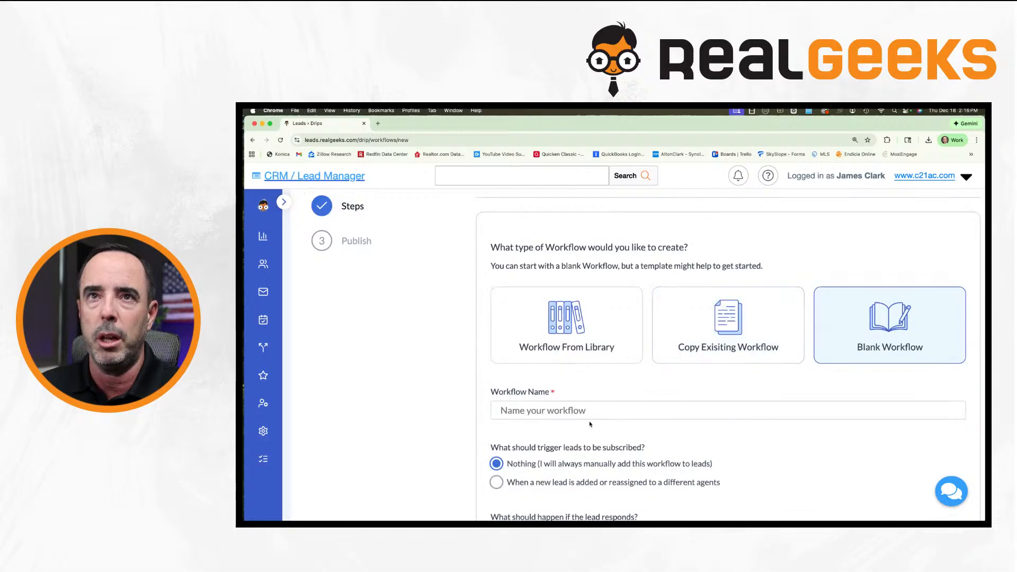
click(585, 411)
text(Demo )
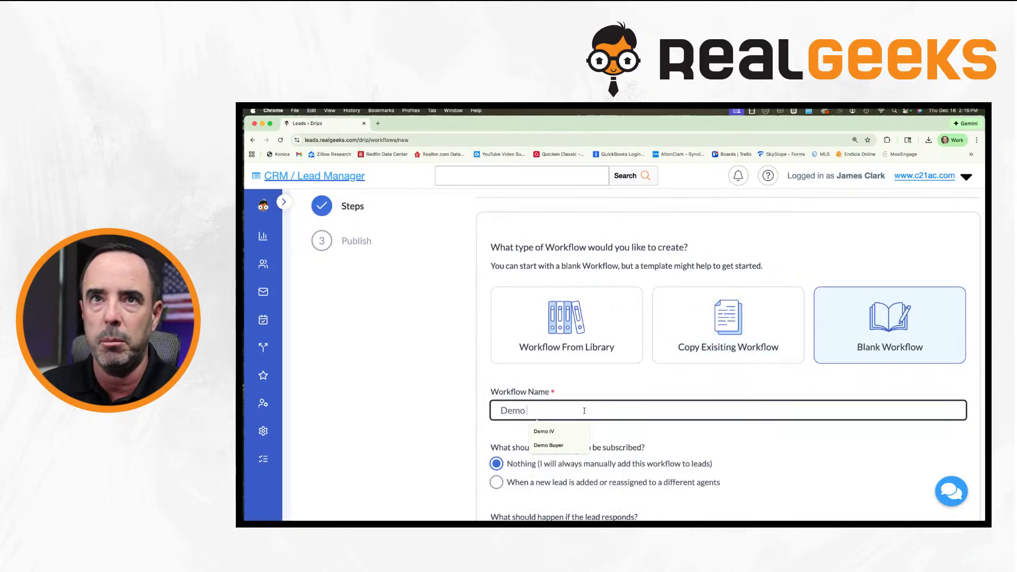
text(V)
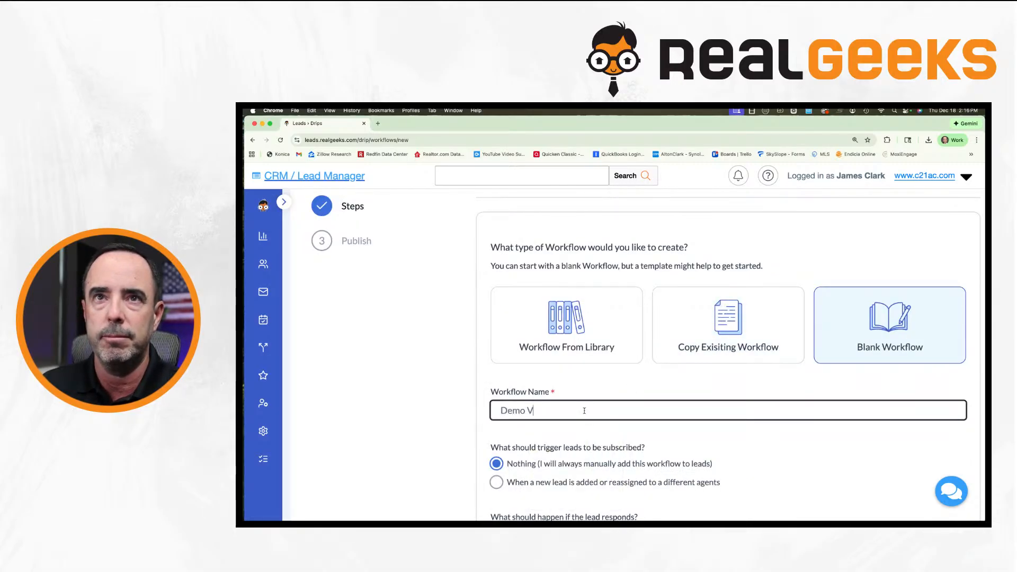
scroll(585, 411, down, 5)
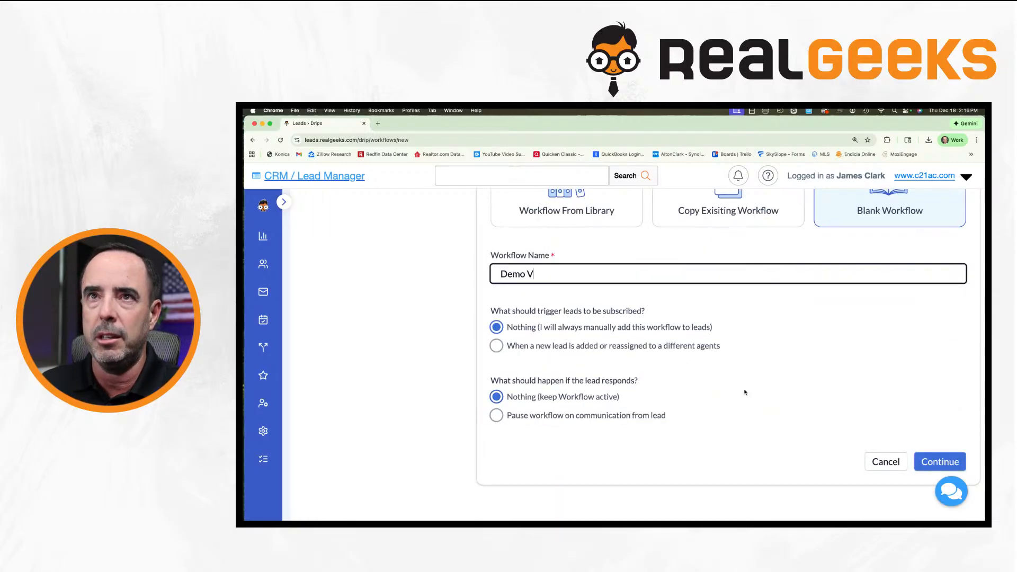
click(928, 457)
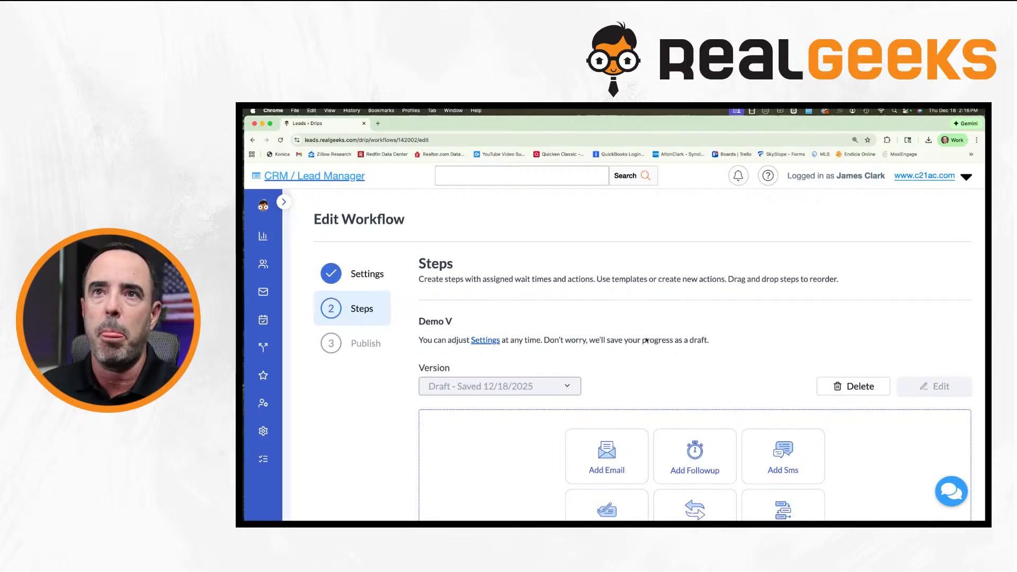
Add an Edit Tag step to the Demo V workflow that adds the tag homelight.
scroll(647, 340, down, 3)
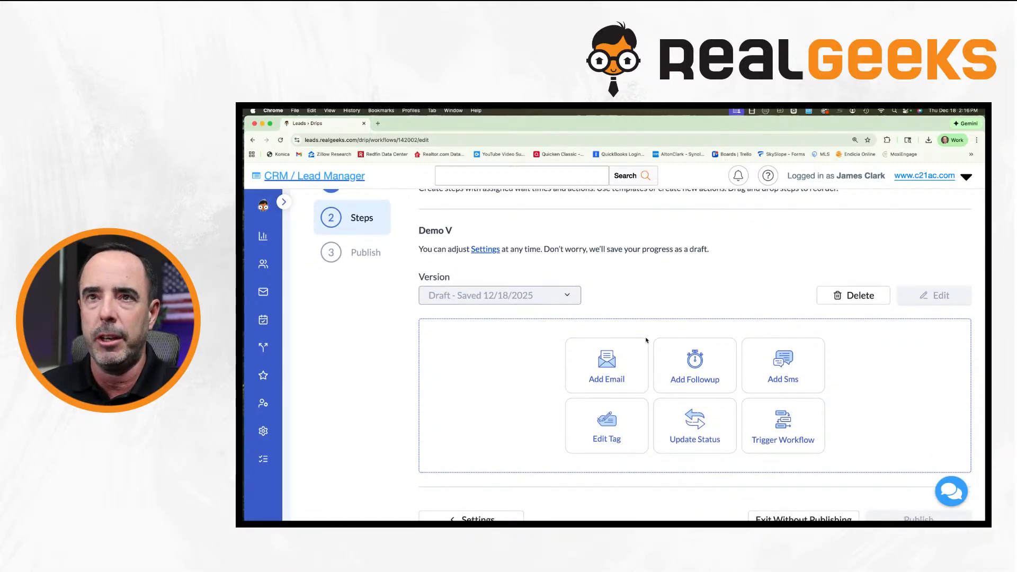
key(super+minus)
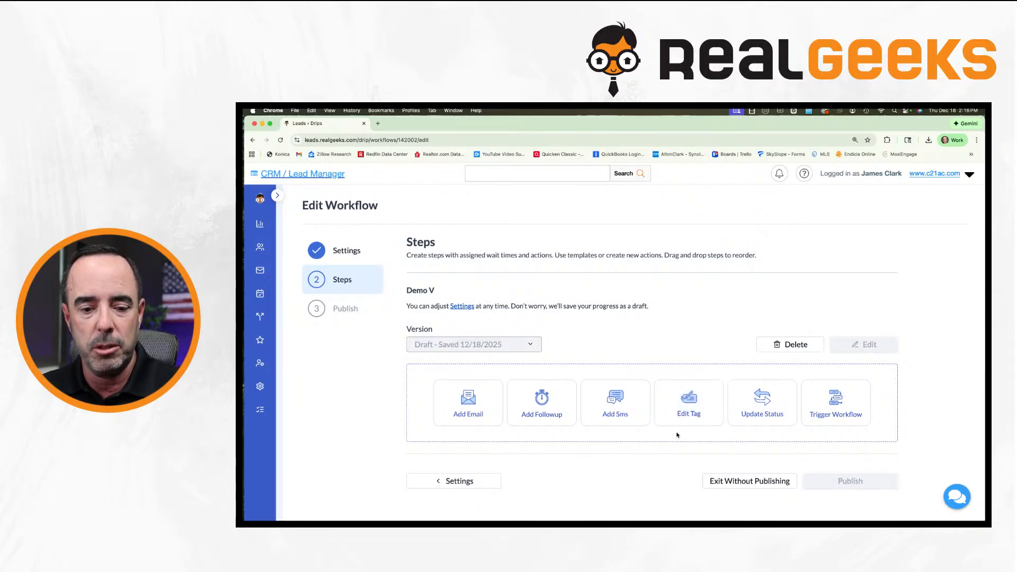
click(686, 407)
scroll(519, 414, down, 1)
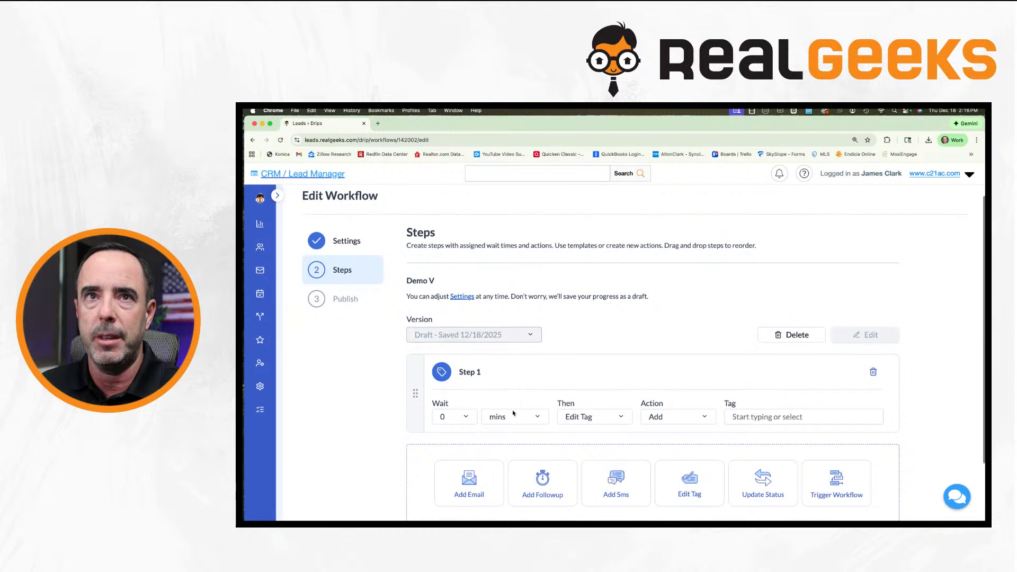
scroll(636, 403, down, 1)
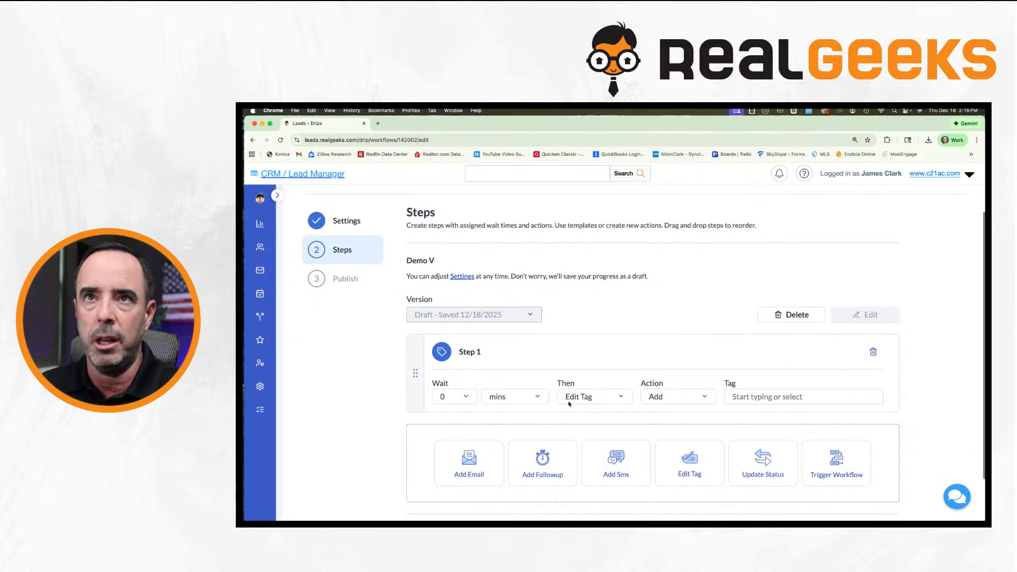
click(758, 397)
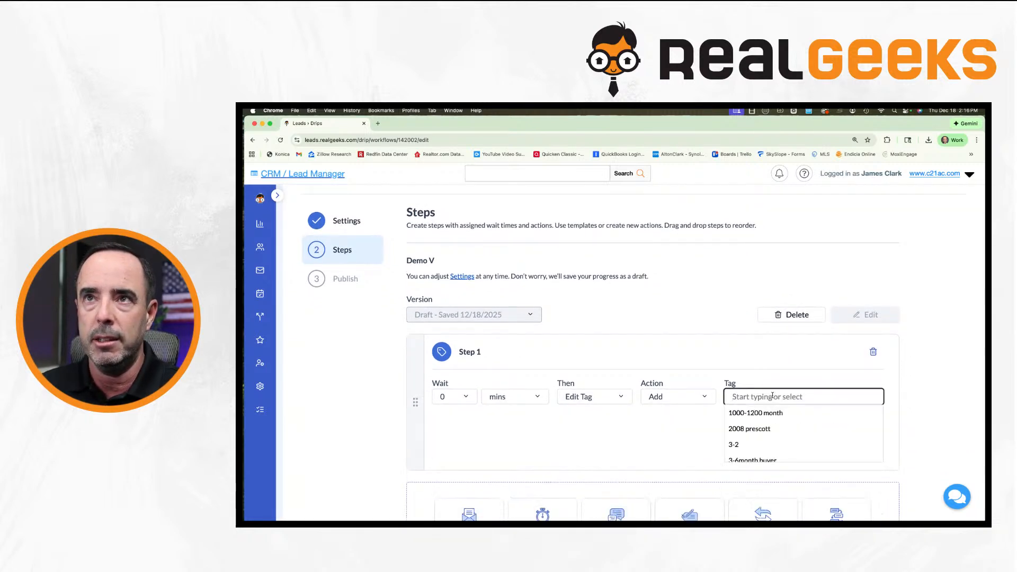
text(homelight)
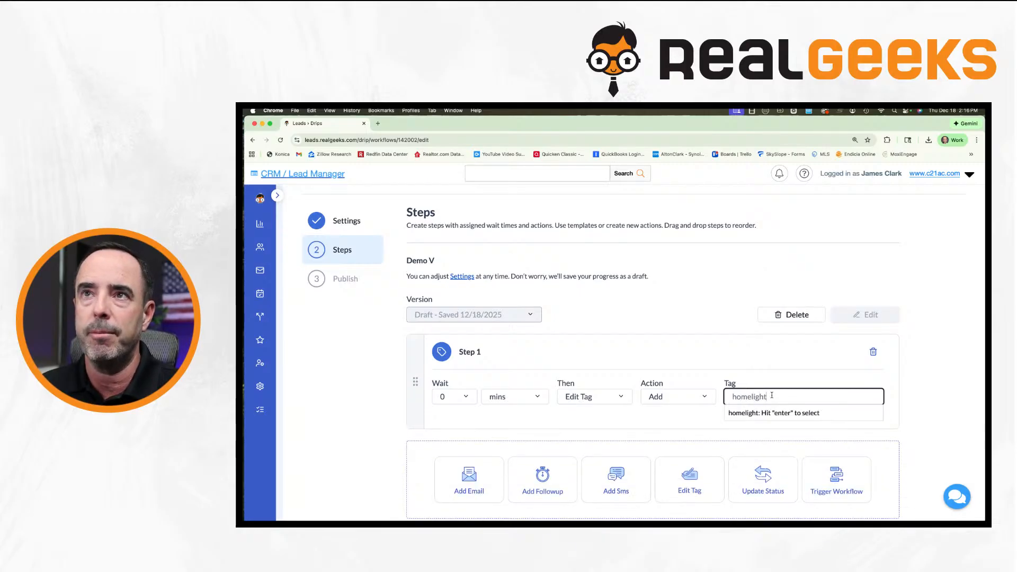
key(Return)
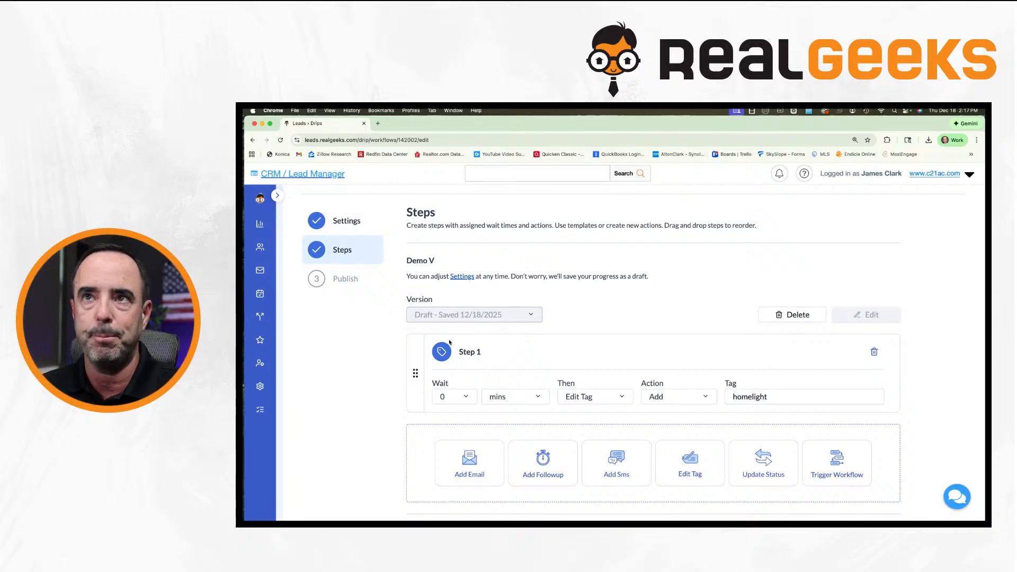
Add an SMS step below the homelight tag step in the Demo V workflow.
scroll(521, 326, down, 1)
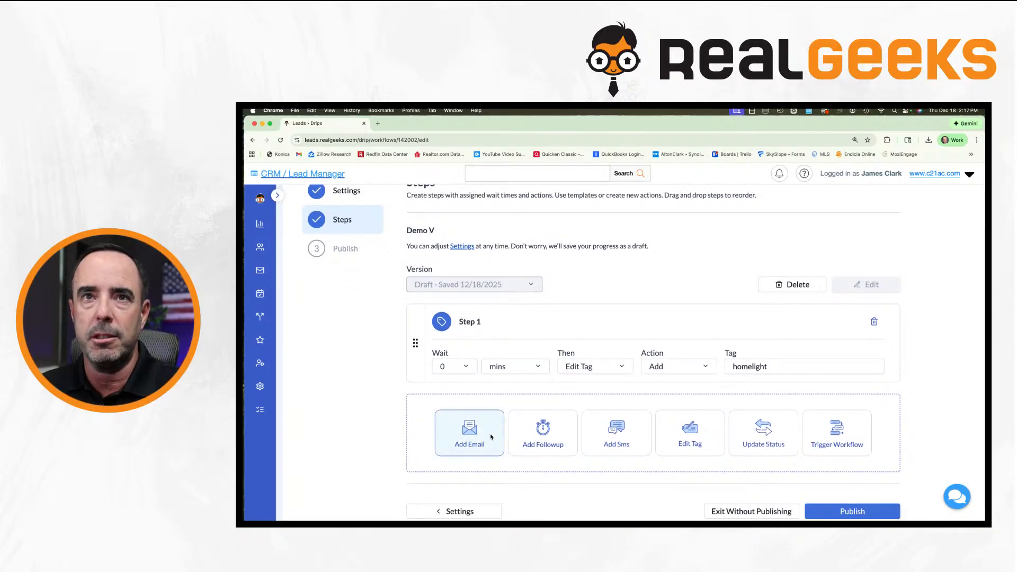
scroll(465, 439, down, 1)
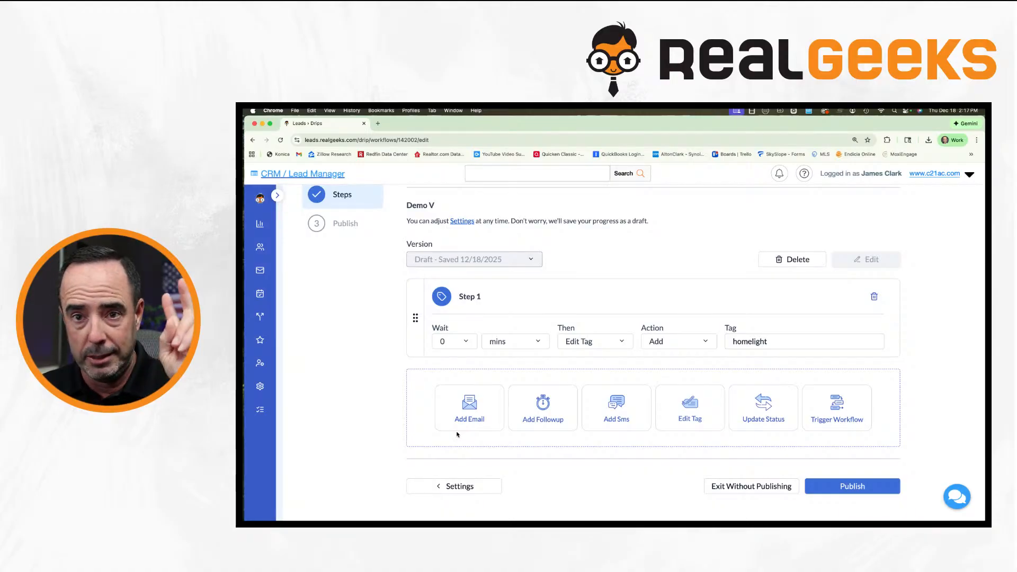
click(604, 415)
scroll(480, 400, down, 1)
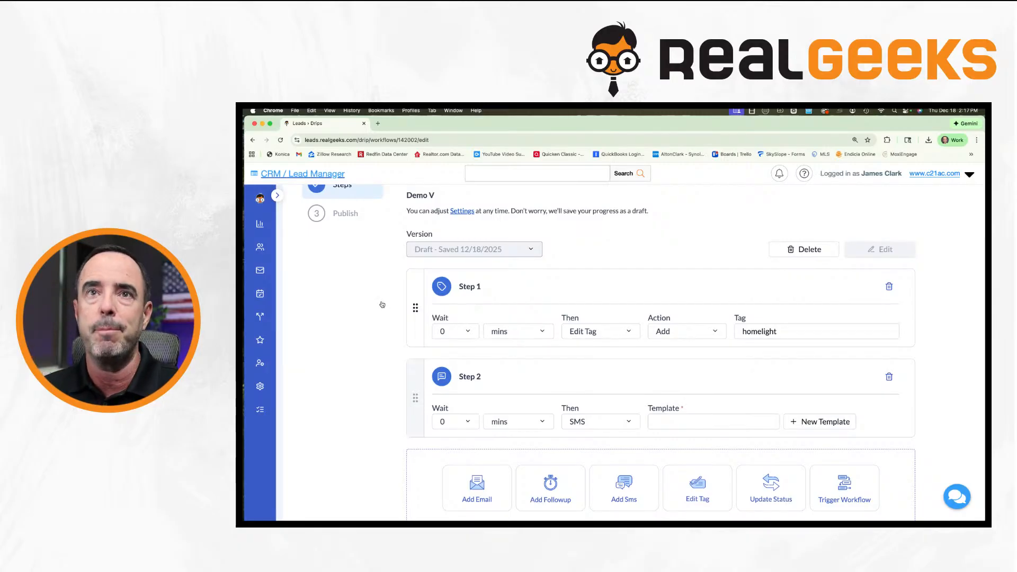
scroll(463, 427, down, 1)
scroll(359, 448, down, 2)
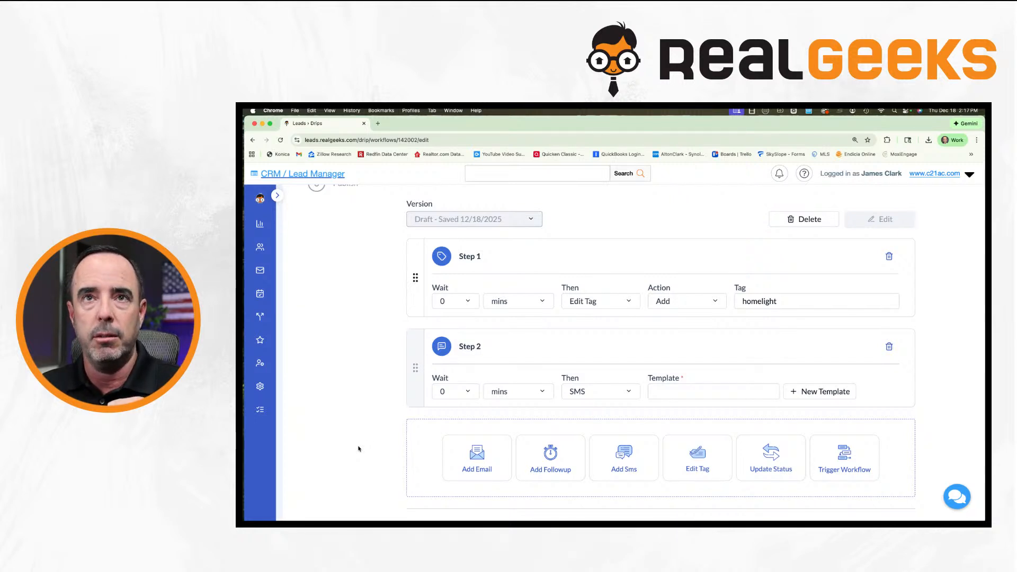
click(498, 393)
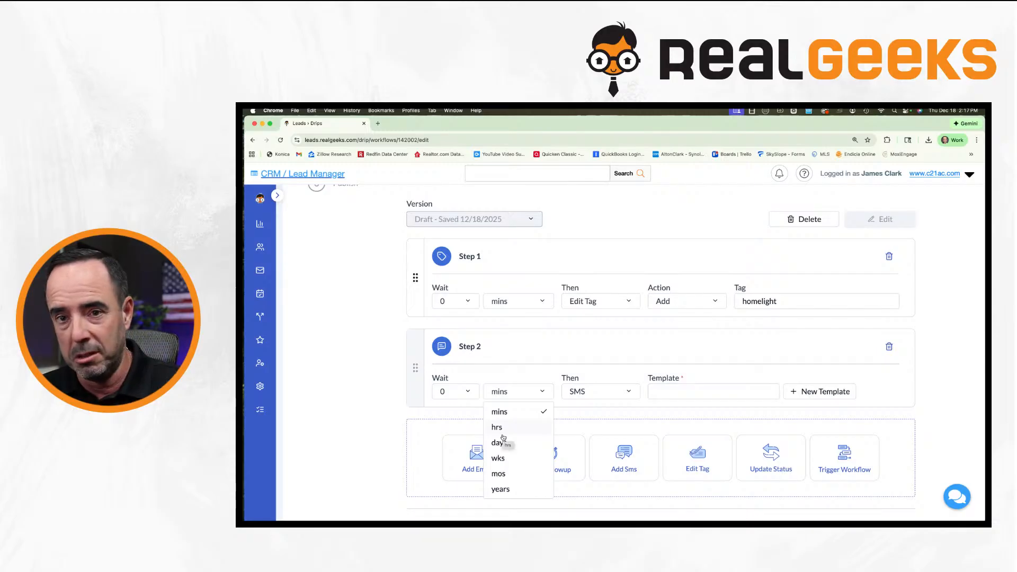
click(610, 397)
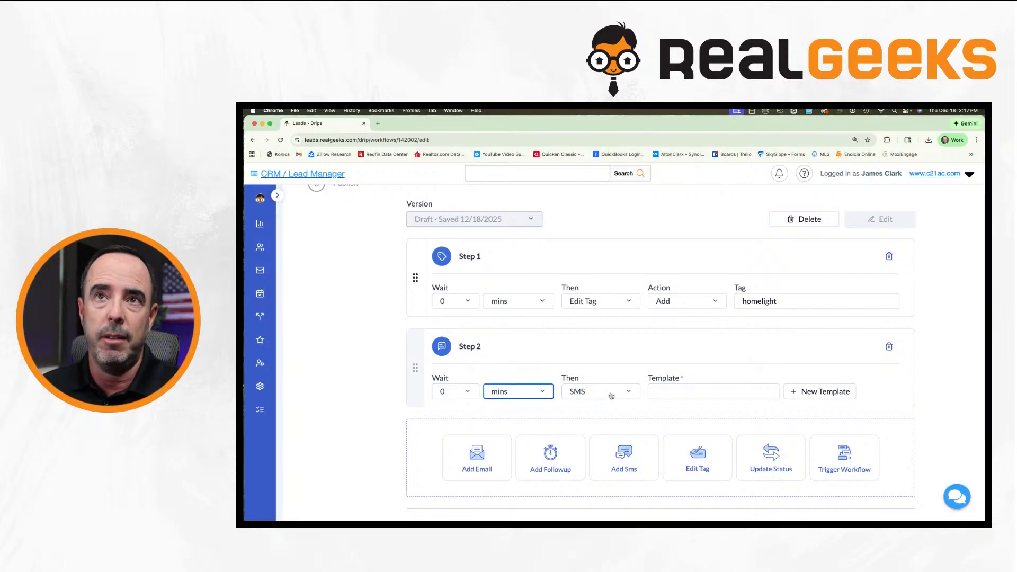
click(611, 396)
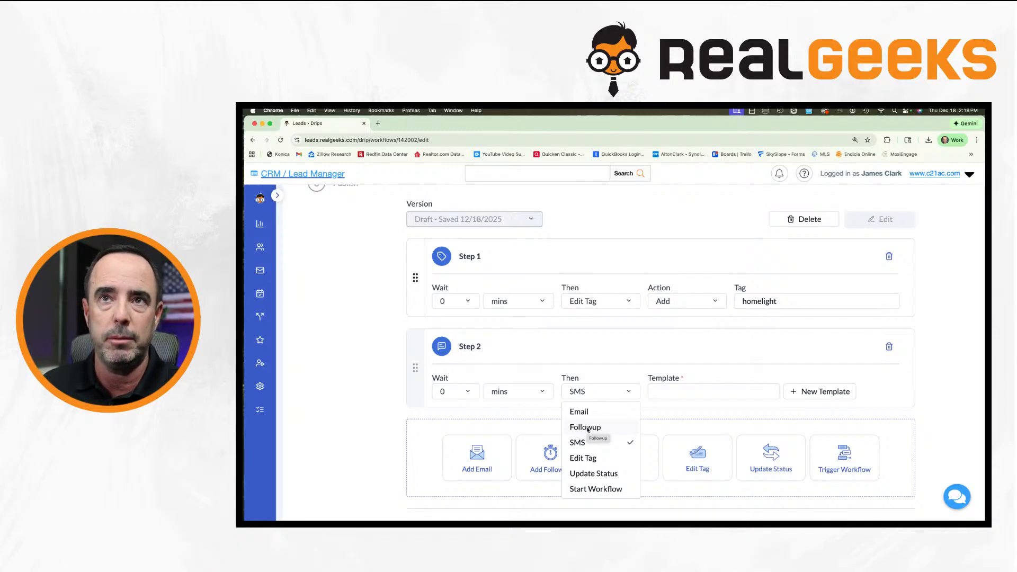
click(543, 415)
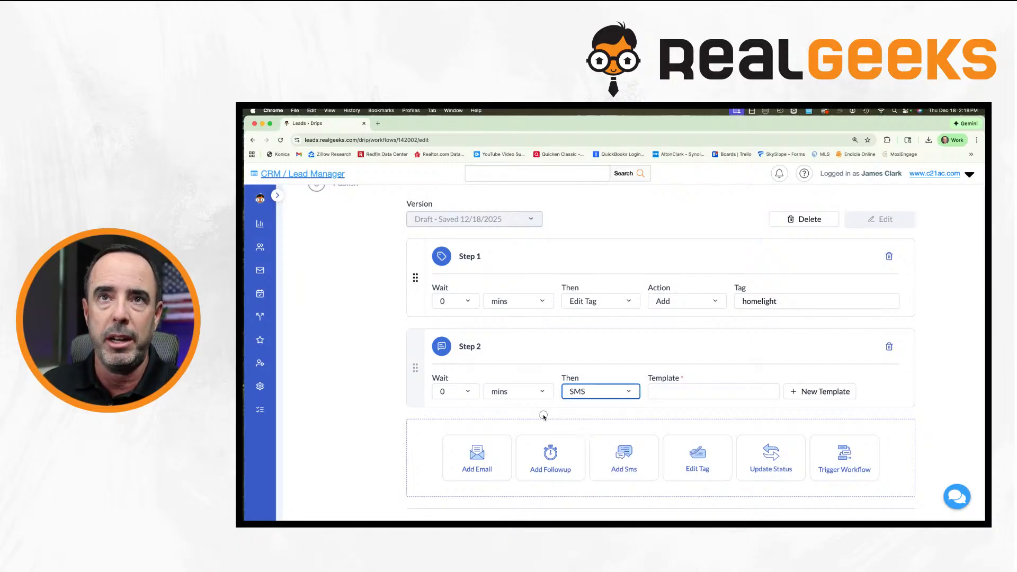
Start a new text template for the SMS step and name it Buyer Demo SMS 1.
click(805, 393)
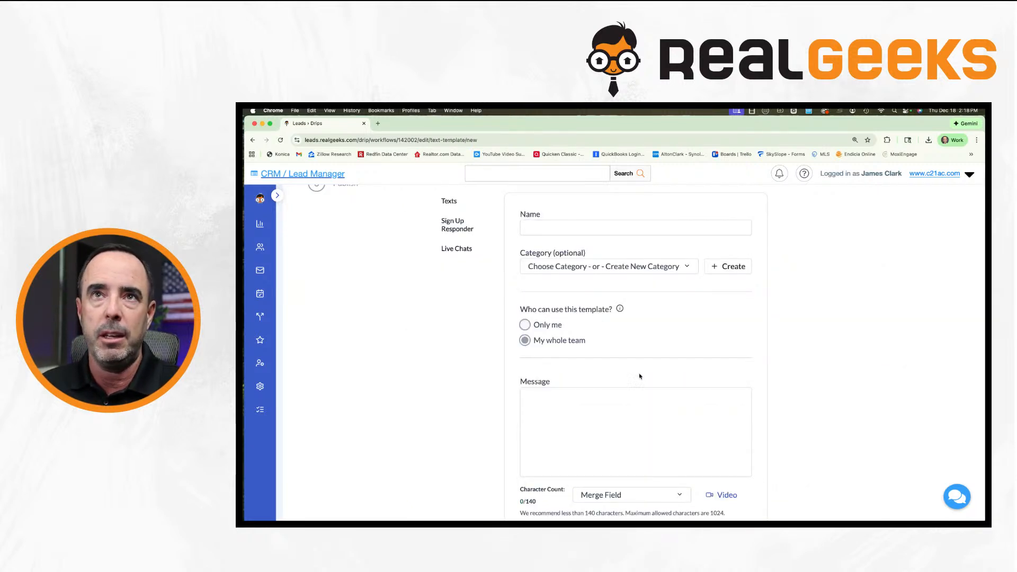
click(541, 225)
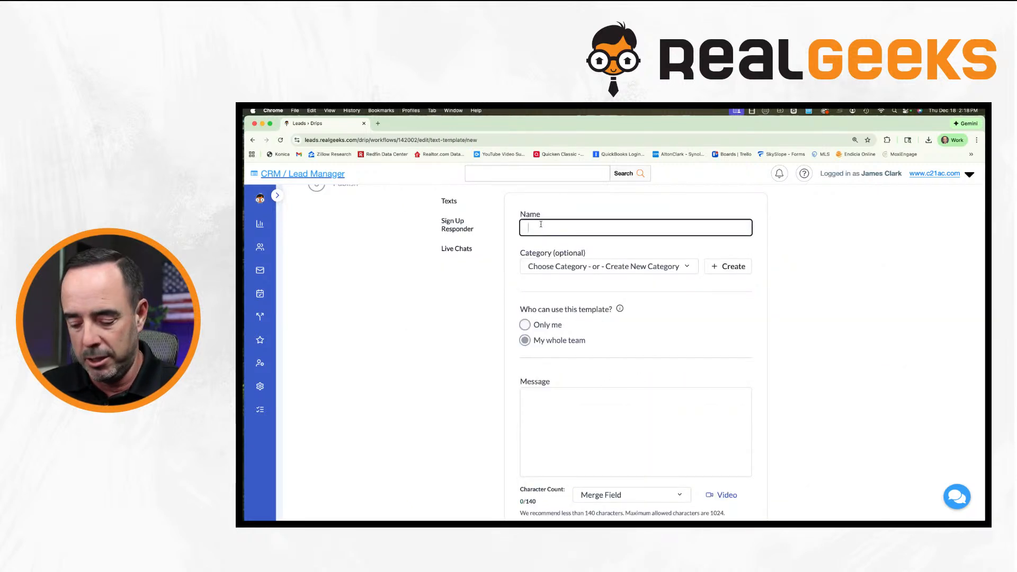
text(B)
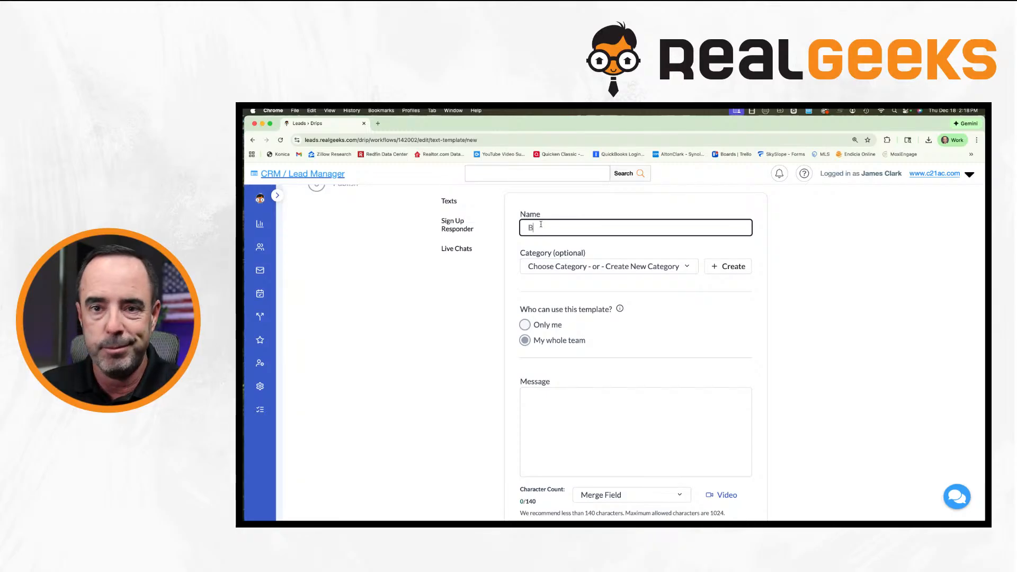
text(uyer Demo)
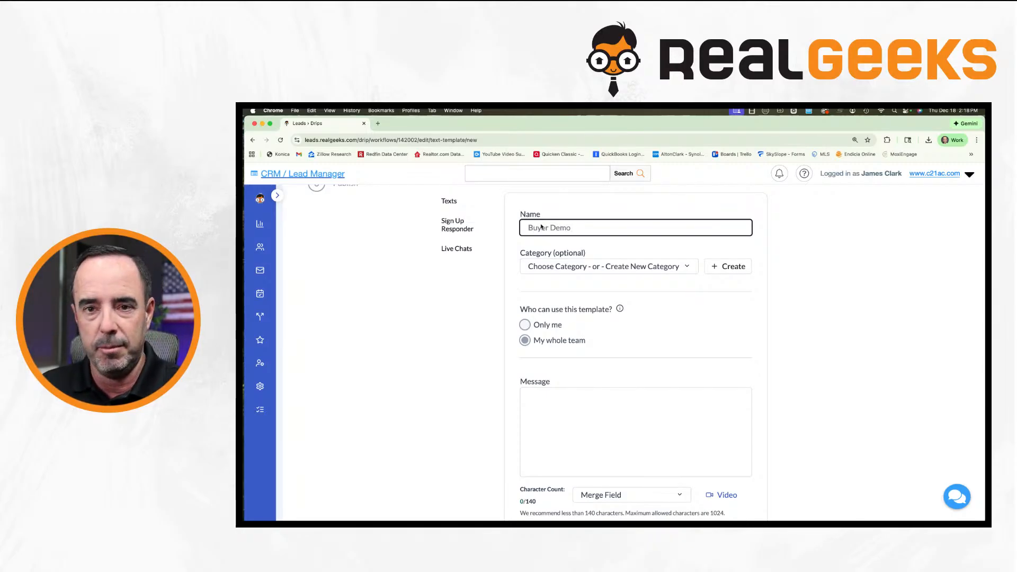
text( SMS 1)
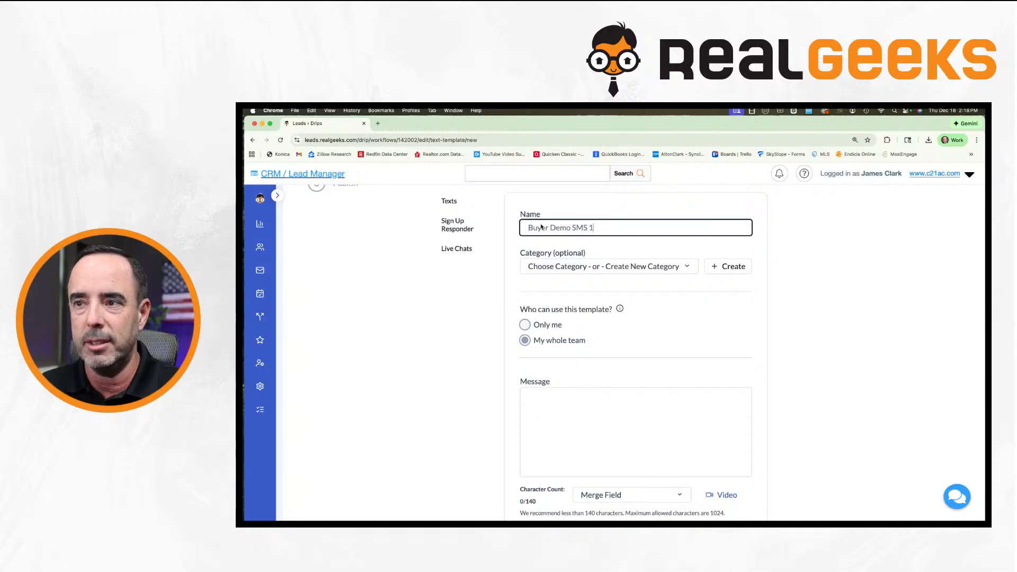
click(564, 415)
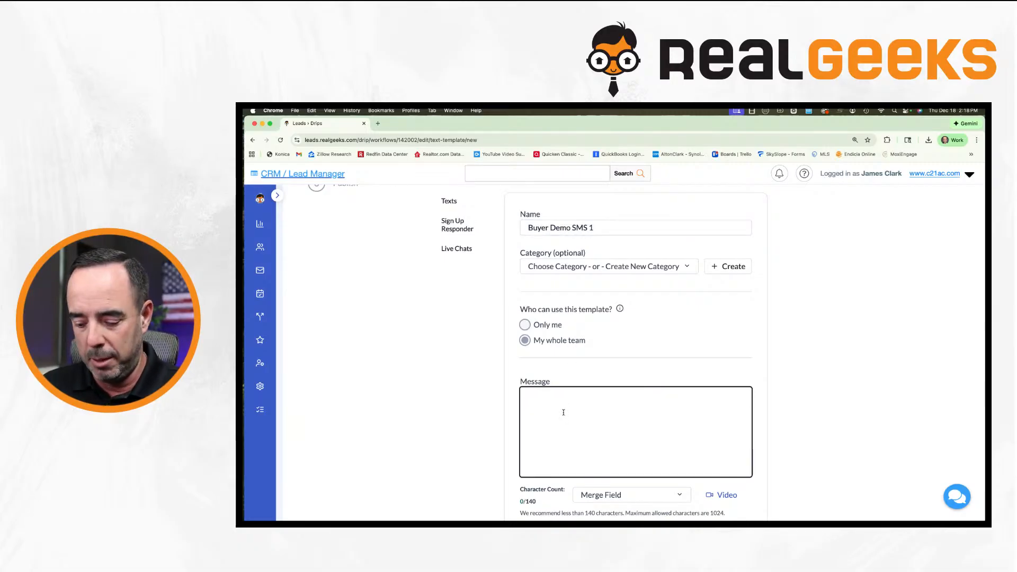
text(H)
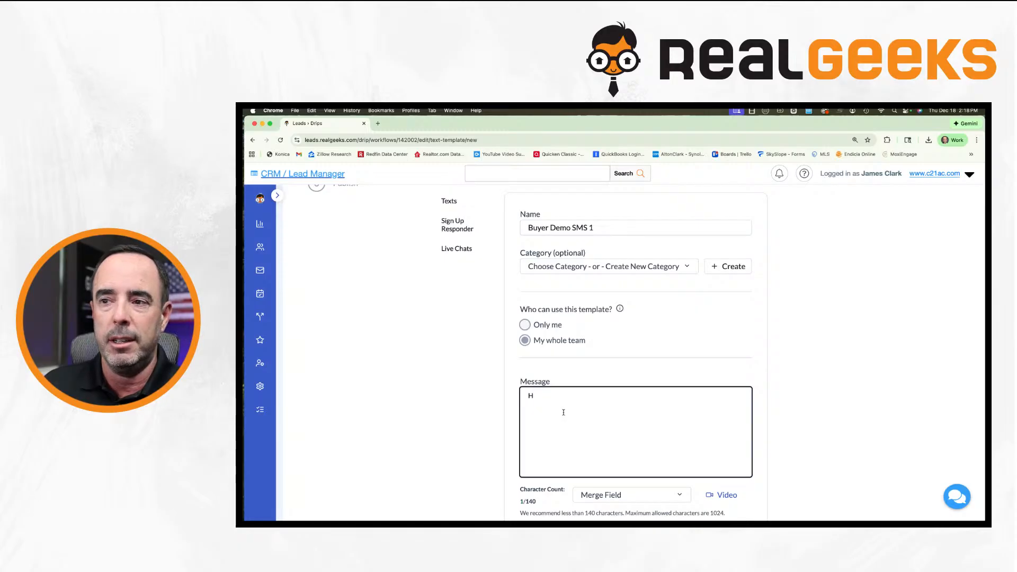
text(ey )
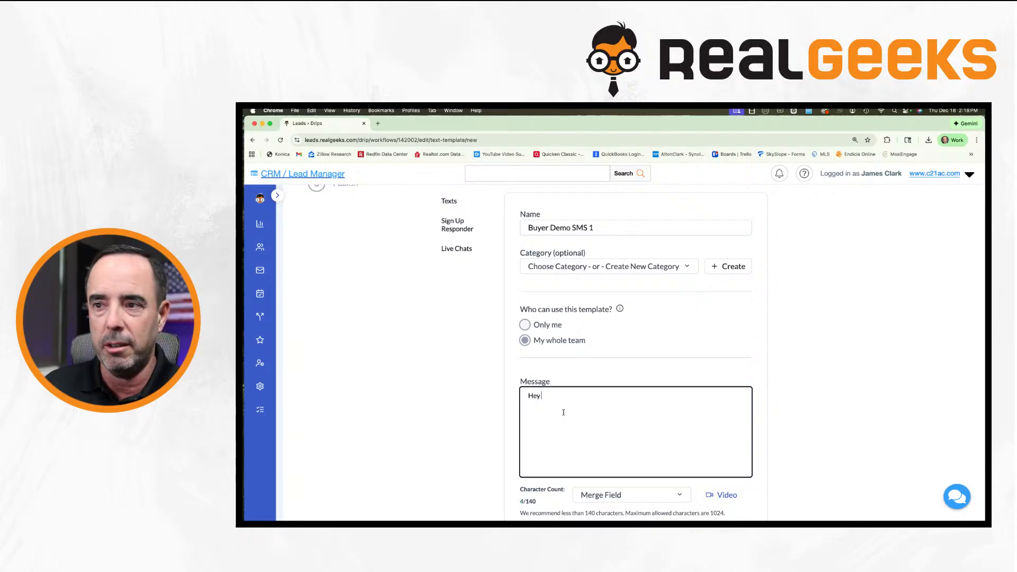
text(buyer)
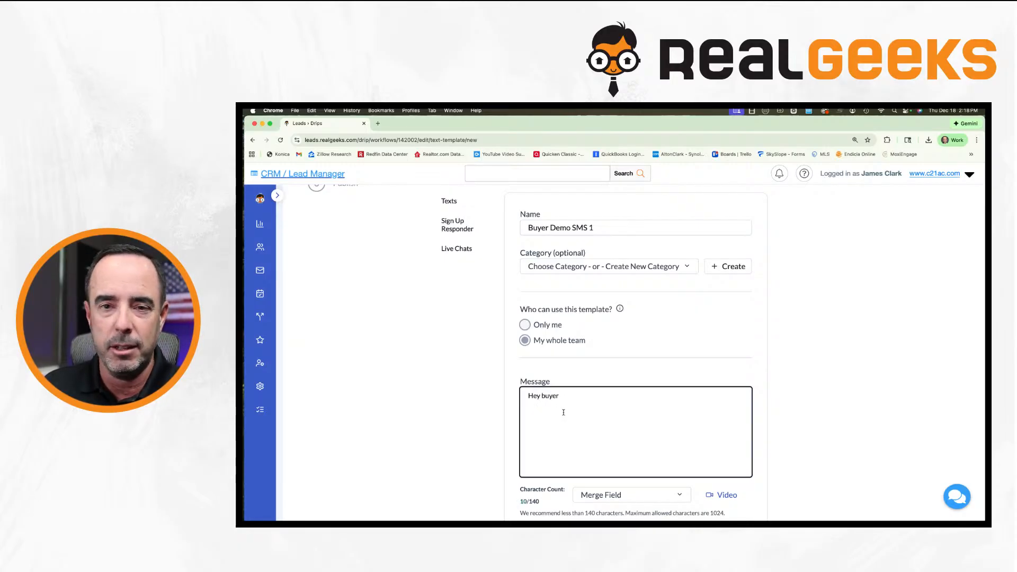
key(BackSpace)
key(BackSpace)
key(BackSpace)
key(BackSpace)
key(BackSpace)
key(BackSpace)
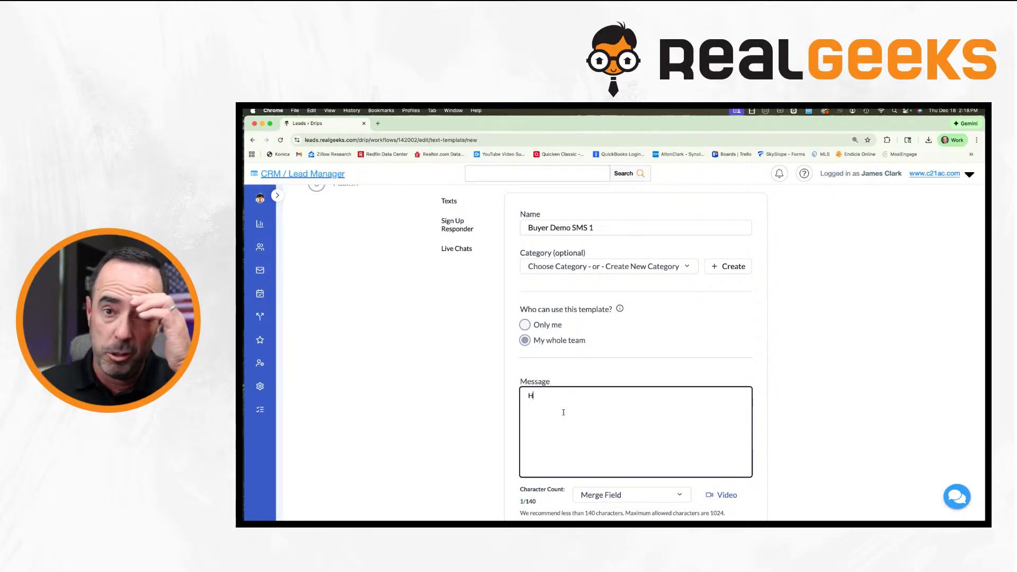
key(BackSpace)
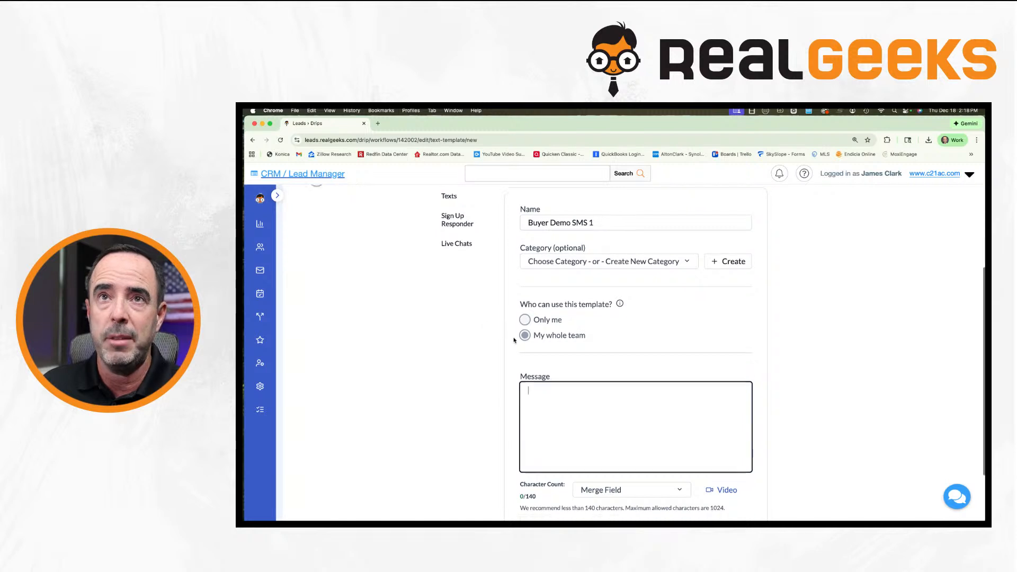
Insert the Lead - First Name merge field at the start of the template's message.
scroll(525, 392, down, 3)
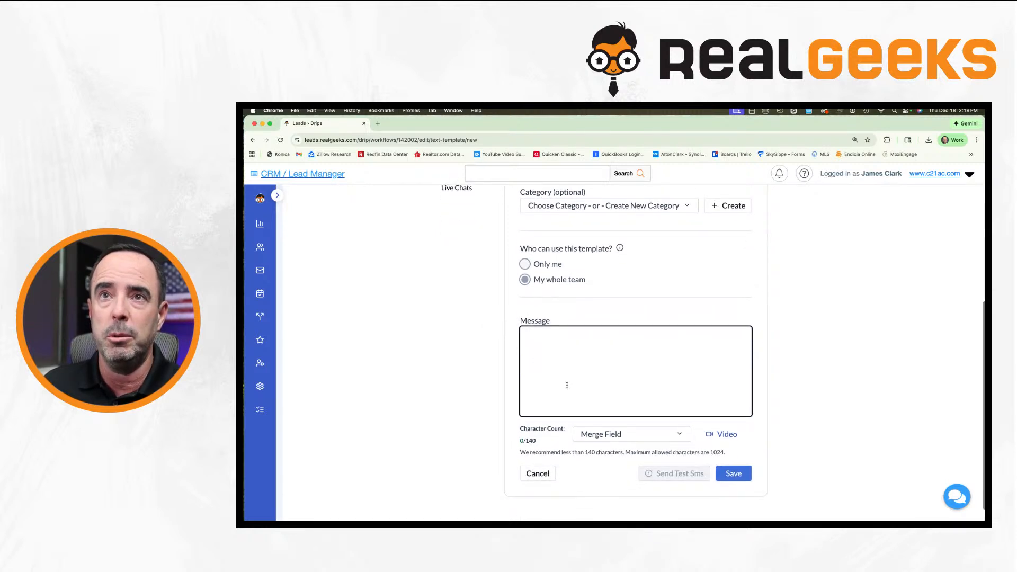
click(608, 436)
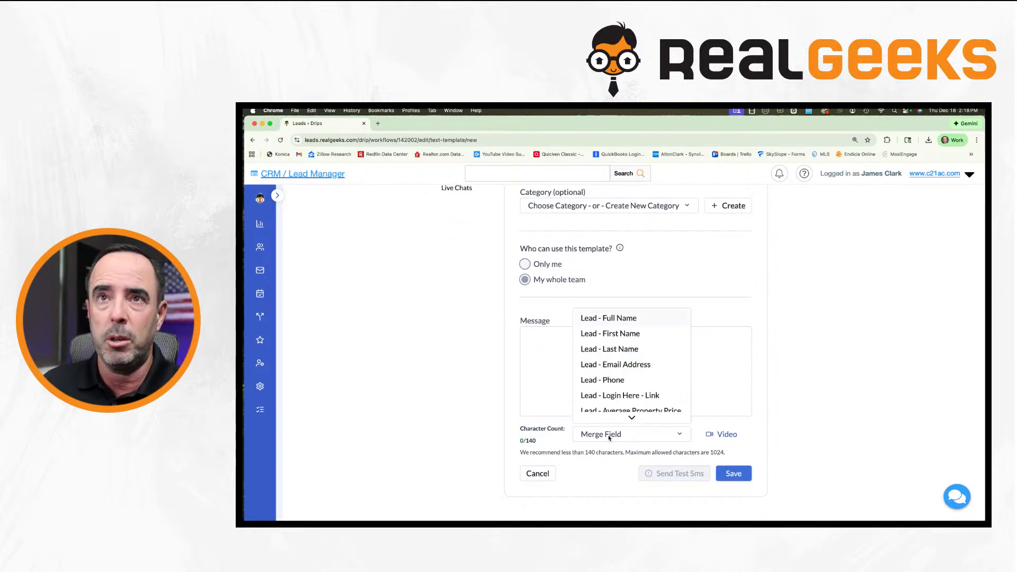
click(609, 335)
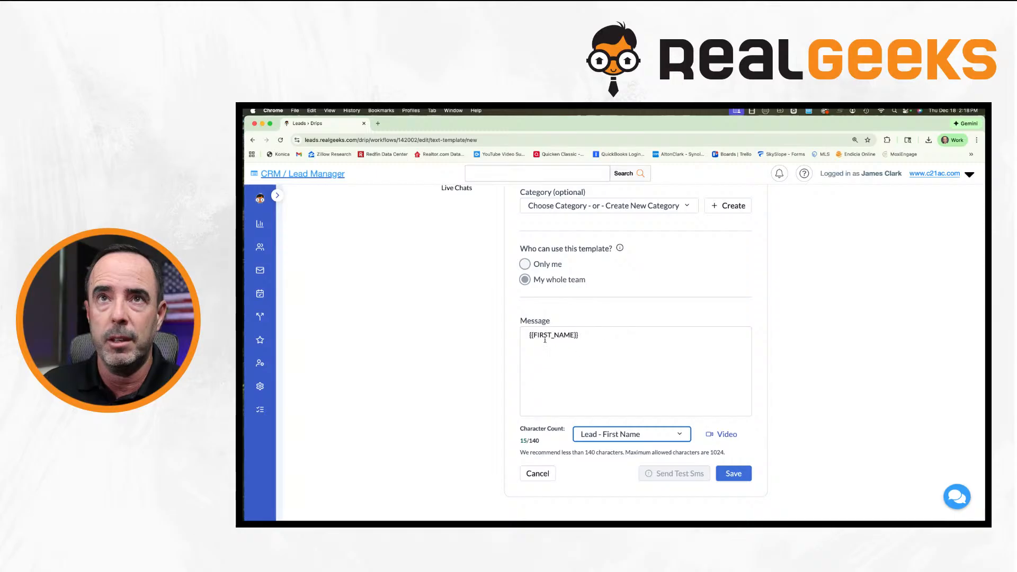
Continue the message after the first-name field with ", I see you just registered on Homelight's platform".
click(527, 334)
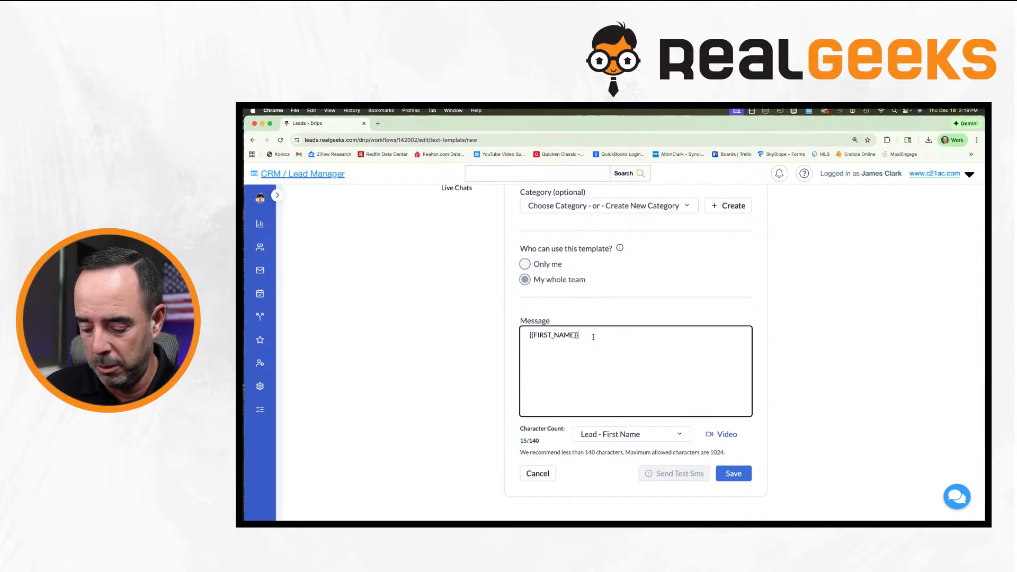
text(I)
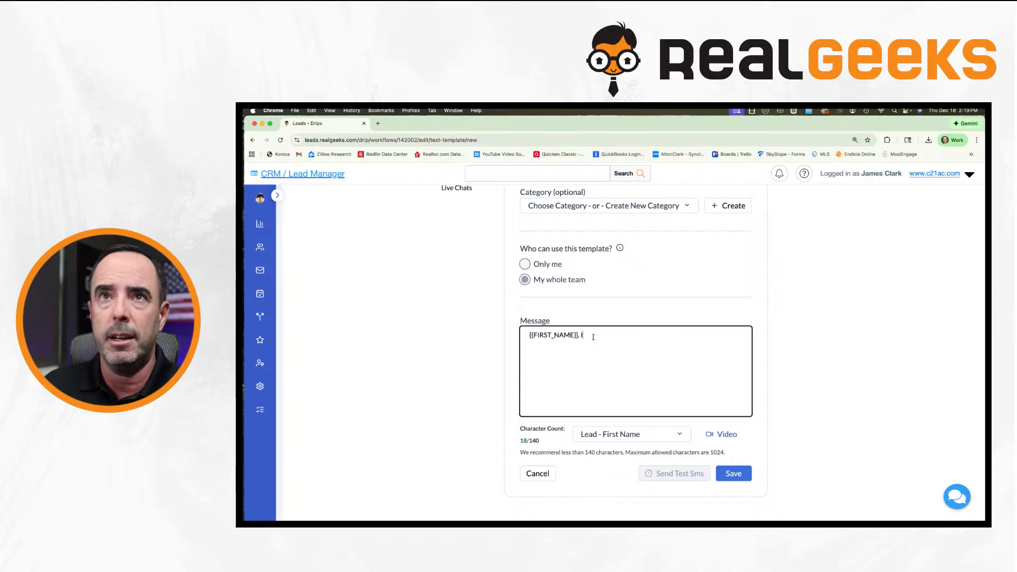
text( see you just )
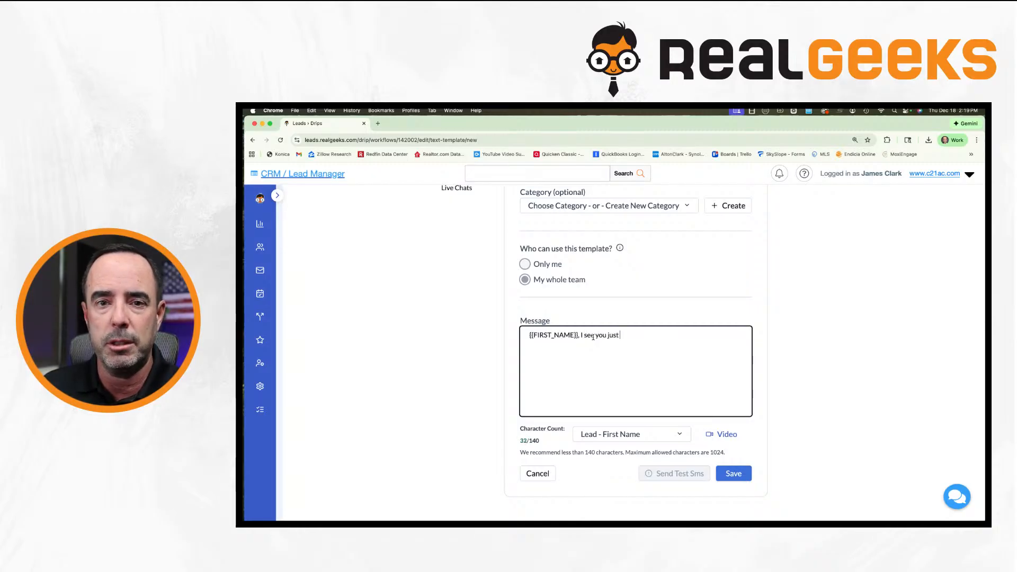
text(registered on our website)
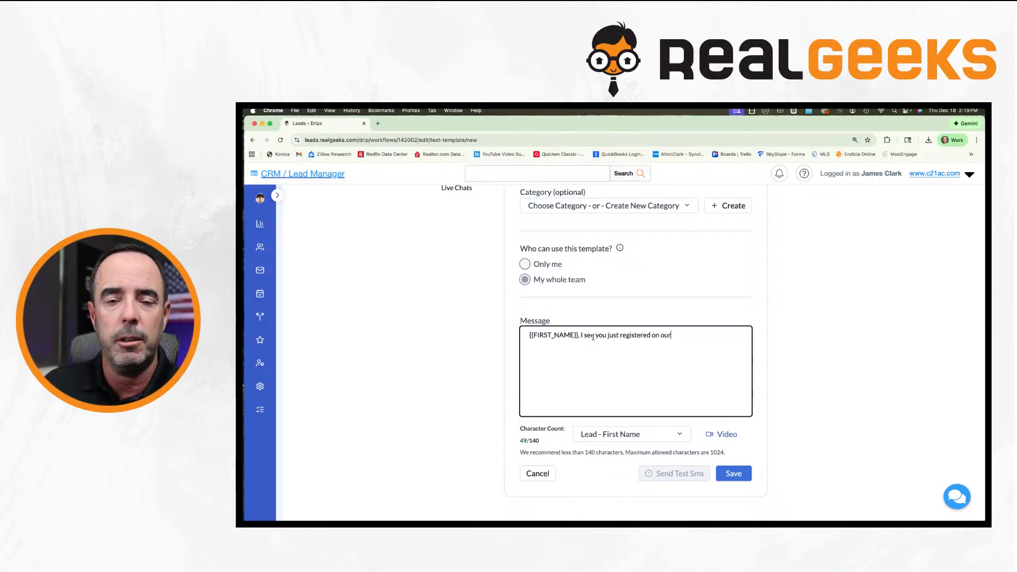
key(BackSpace)
key(BackSpace)
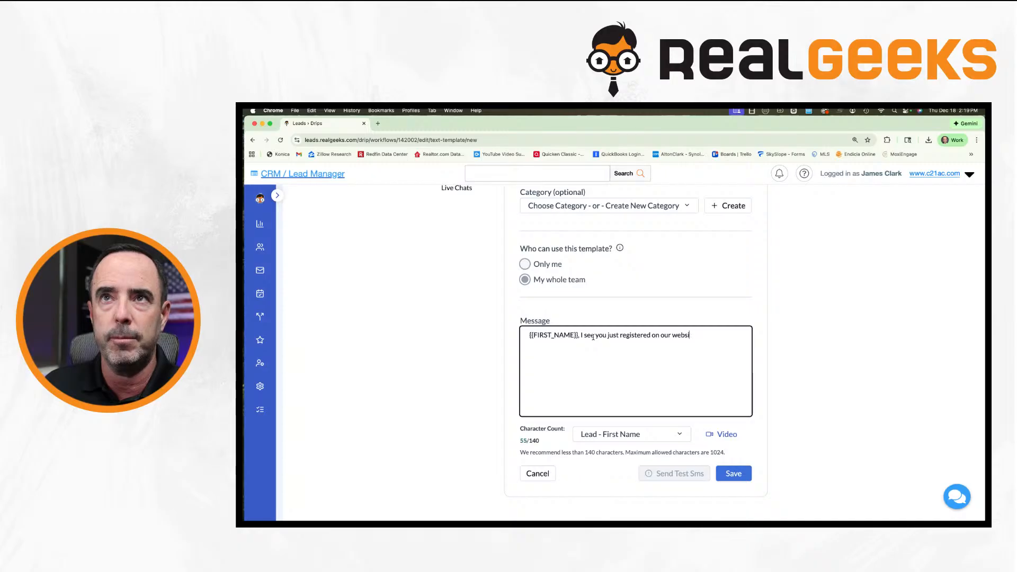
key(BackSpace)
key(BackSpace)
key(BackSpace)
key(BackSpace)
key(BackSpace)
key(BackSpace)
key(BackSpace)
key(BackSpace)
key(BackSpace)
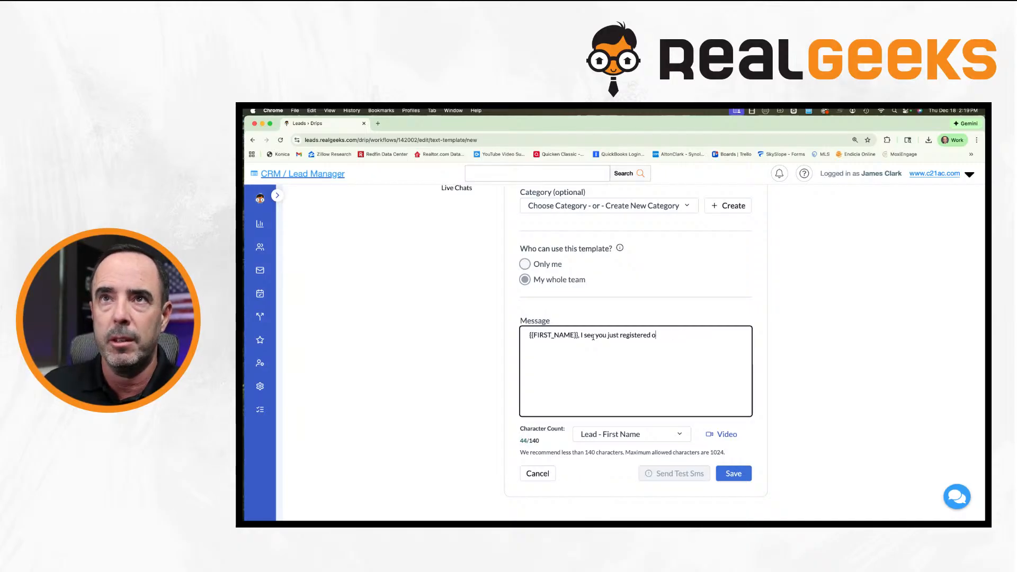
text(n Homelight's)
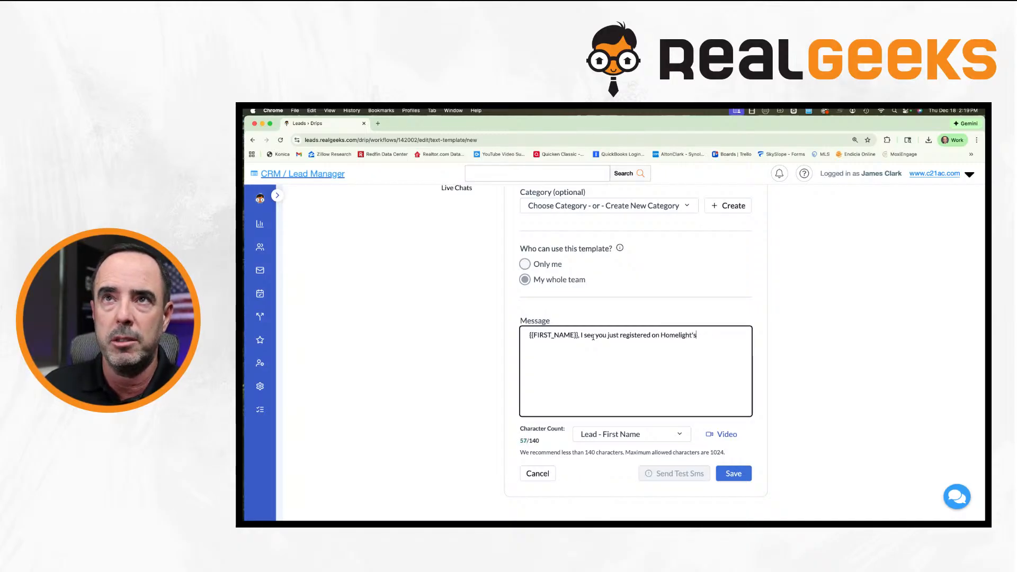
text( platfom)
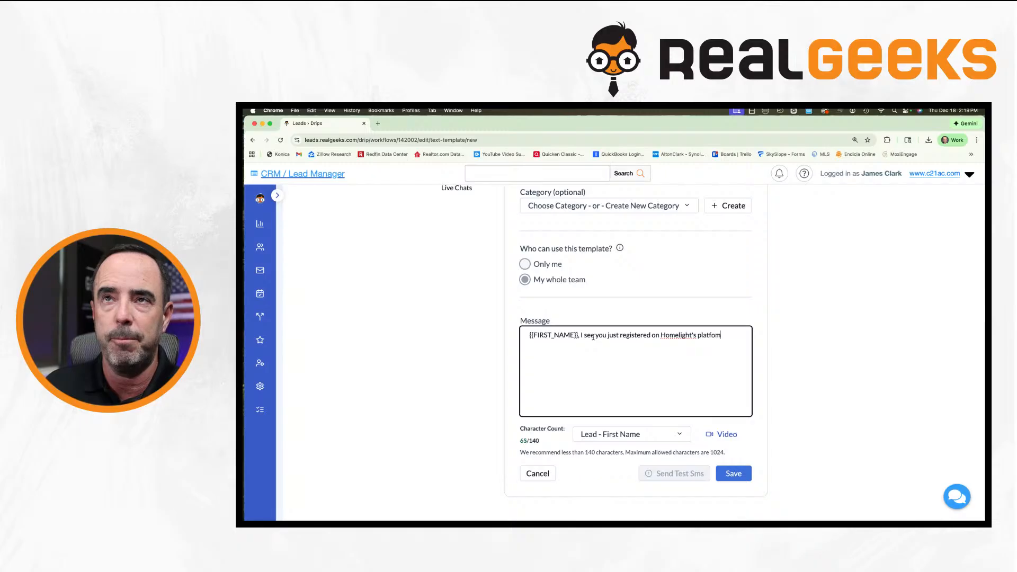
Complete the message with ". I'm one of their partners so they asked me to reach out. Can you talk?" and a line break.
text(m. I'm one of th)
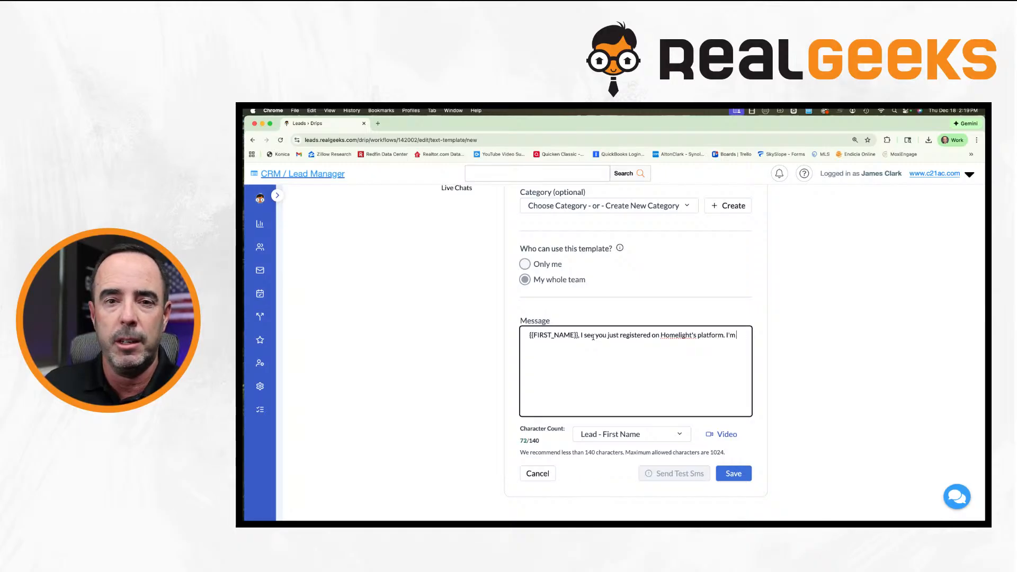
text(eir )
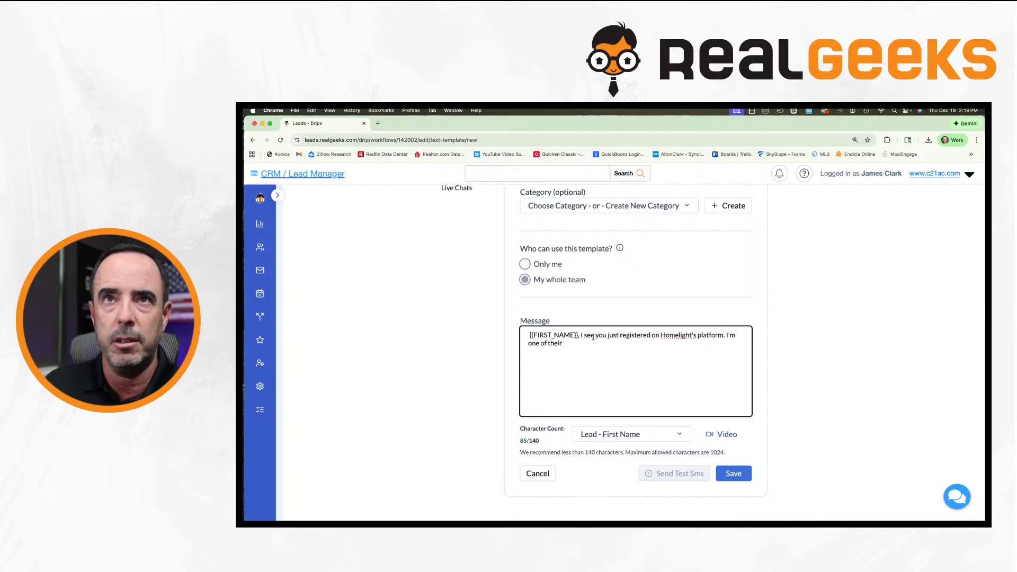
text(partners so )
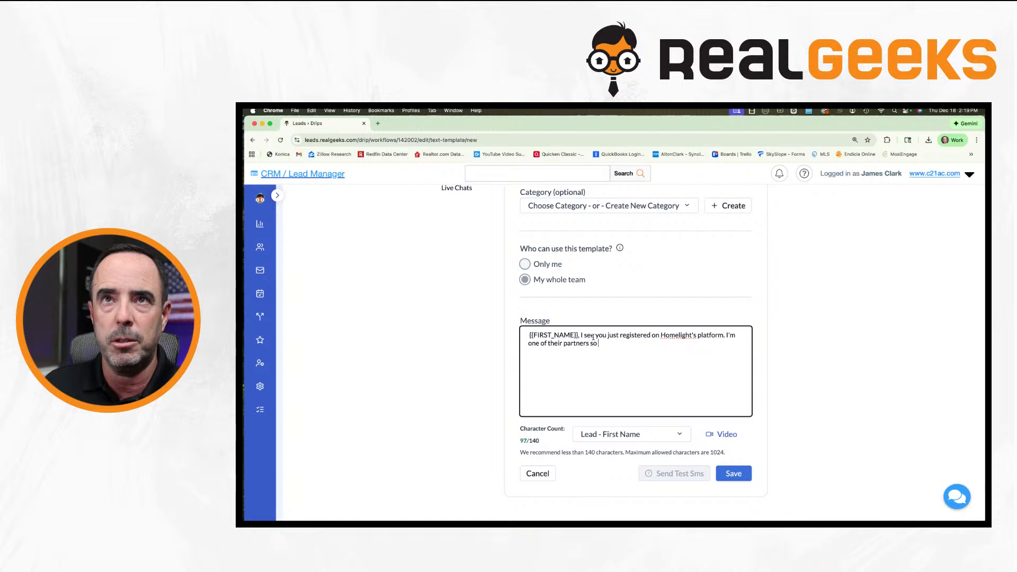
text(they asked me to erach)
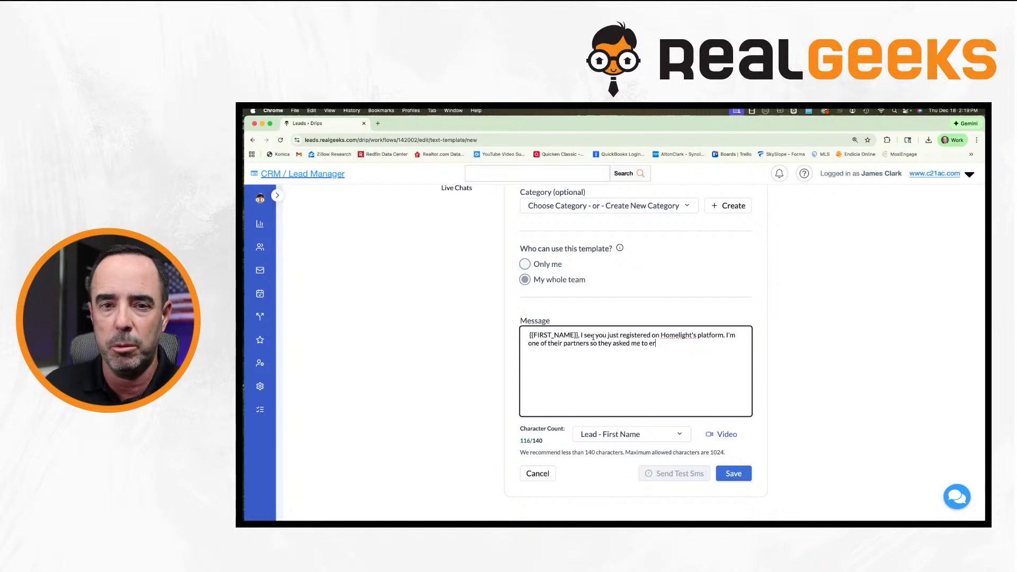
key(BackSpace)
key(BackSpace)
key(BackSpace)
key(BackSpace)
text(rea)
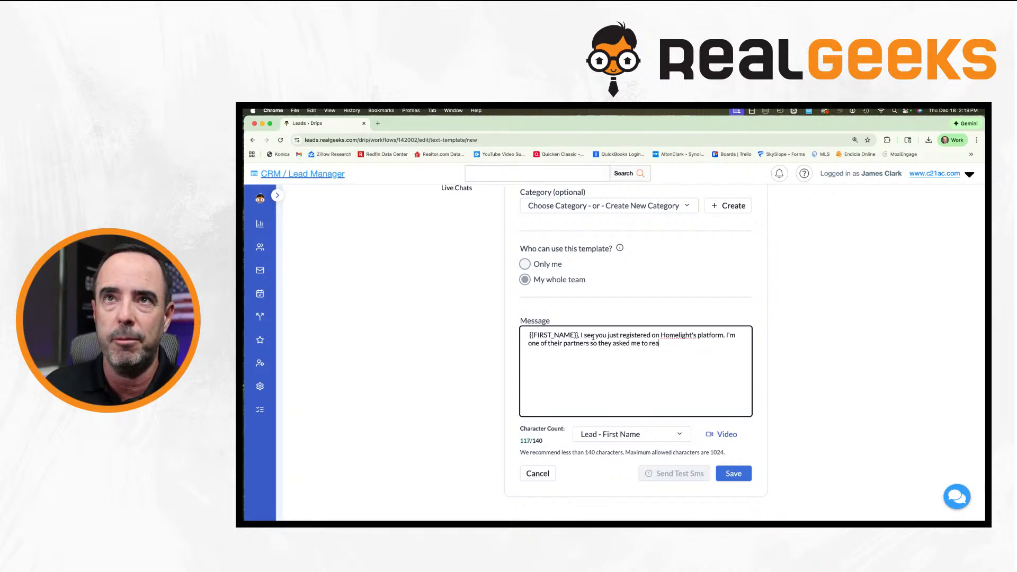
text(ch out. C)
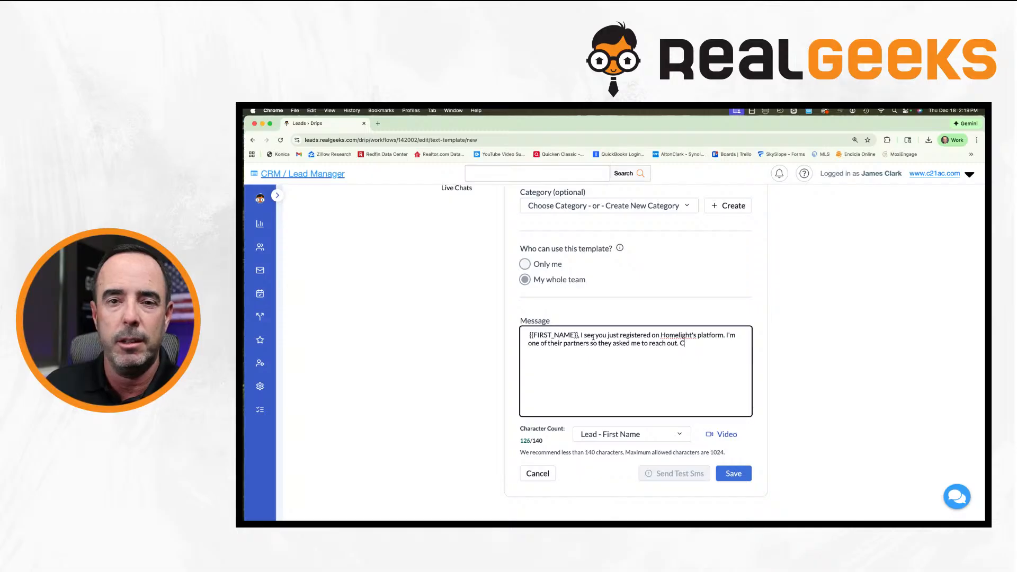
text(an you talk)
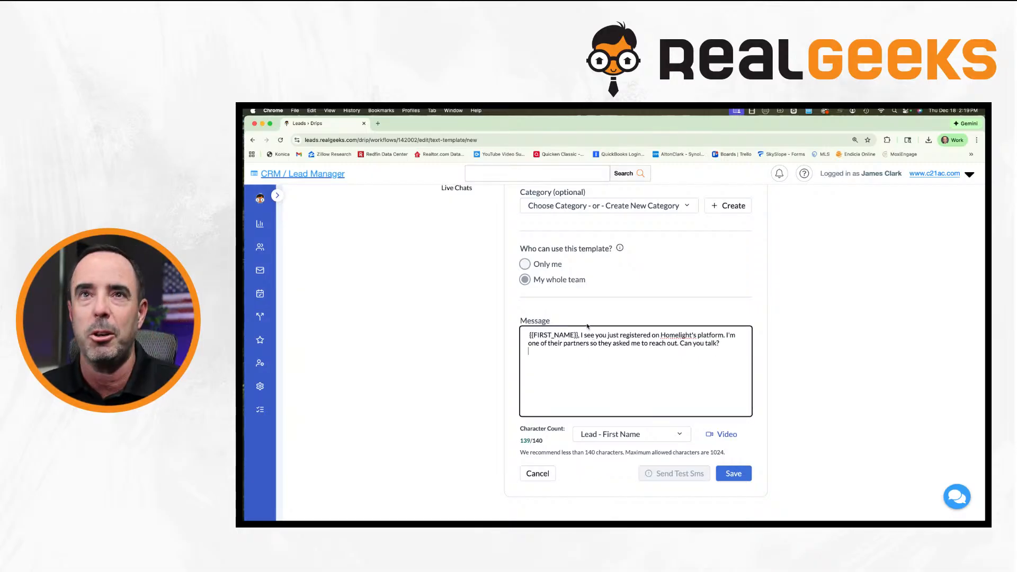
Sign the text message with the Agent - Name merge field, leaving a blank line above it and one below.
scroll(598, 427, down, 1)
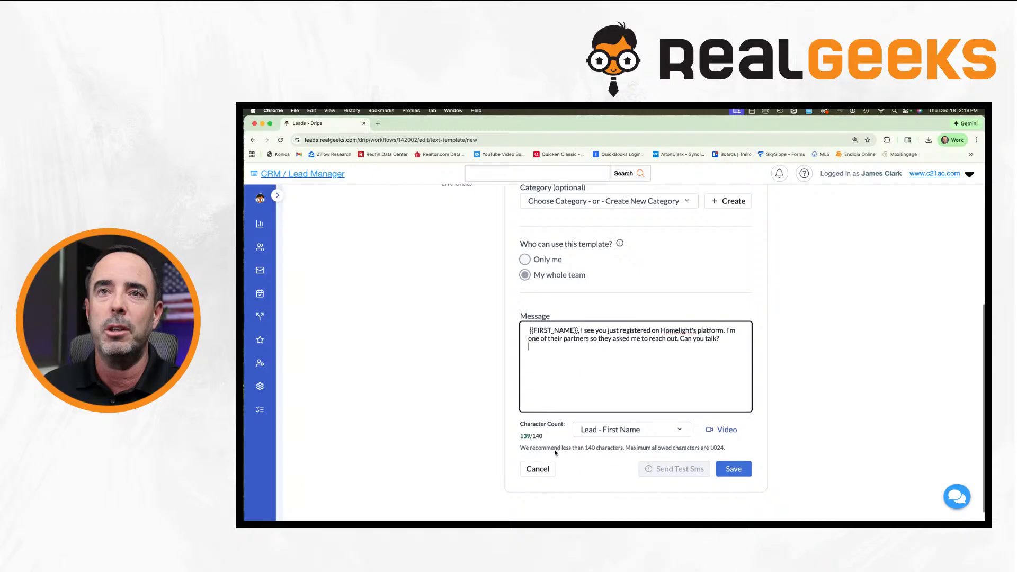
click(619, 433)
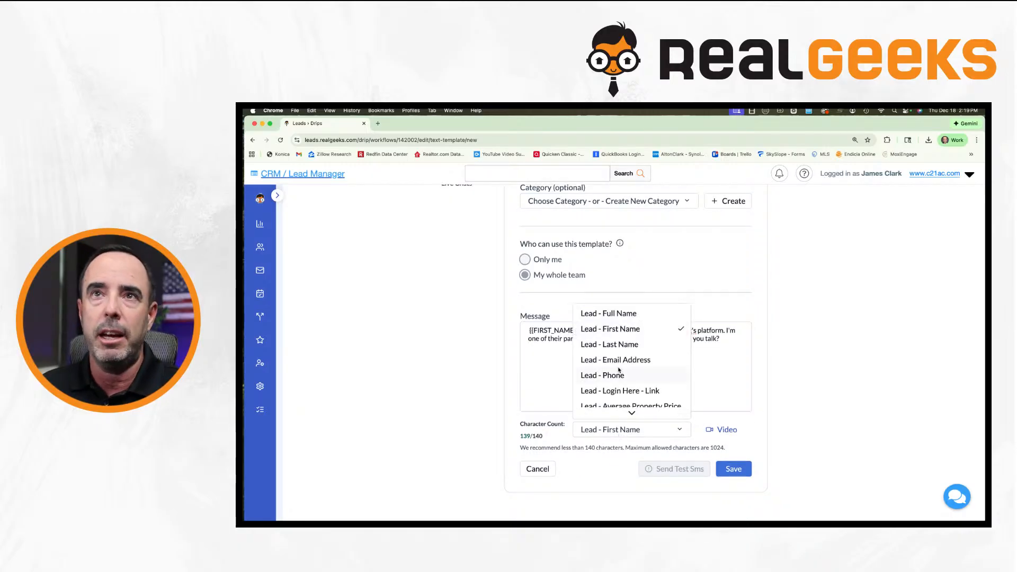
scroll(615, 344, down, 3)
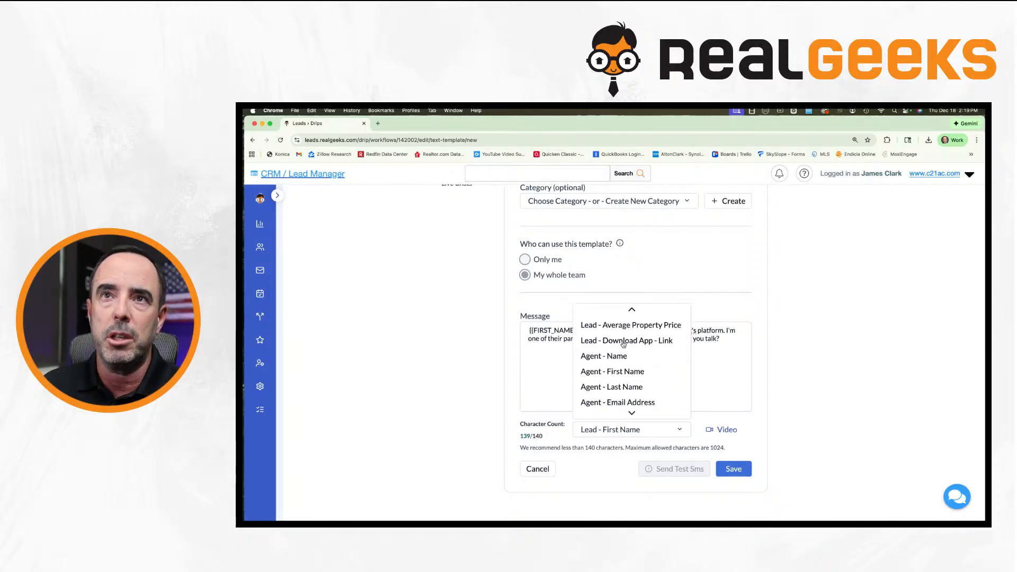
scroll(614, 349, up, 1)
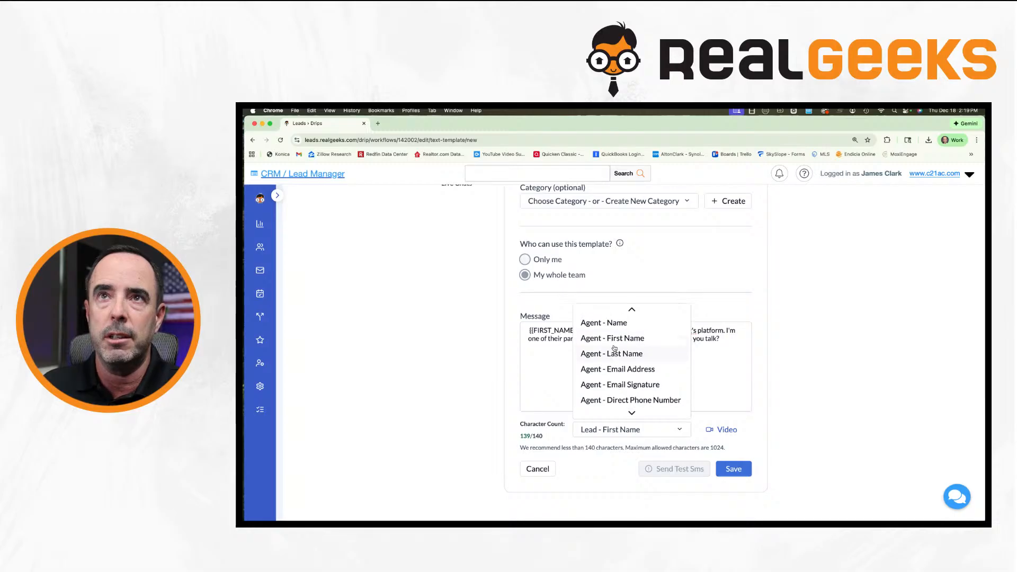
click(613, 324)
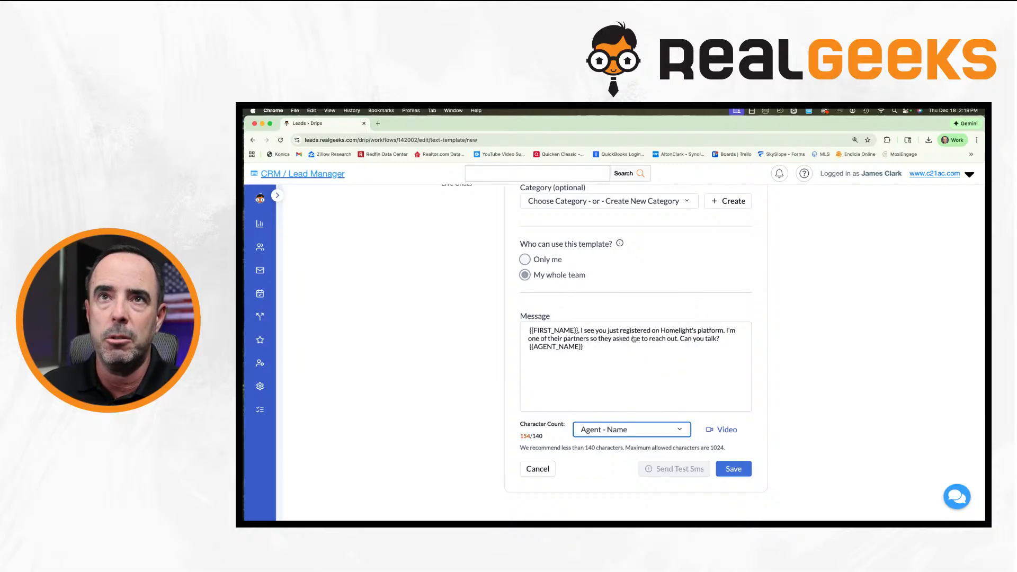
click(721, 340)
key(Return)
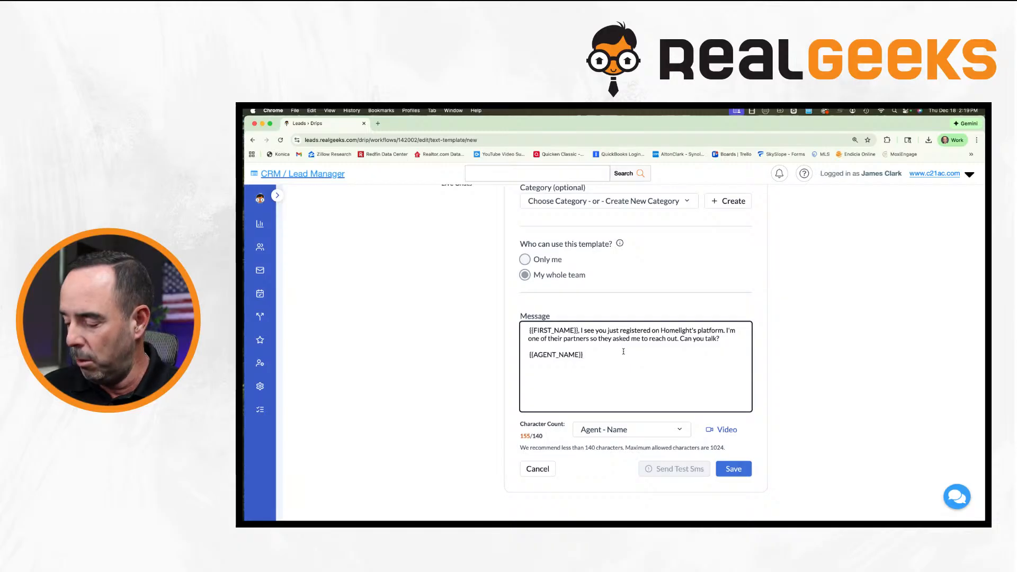
key(Return)
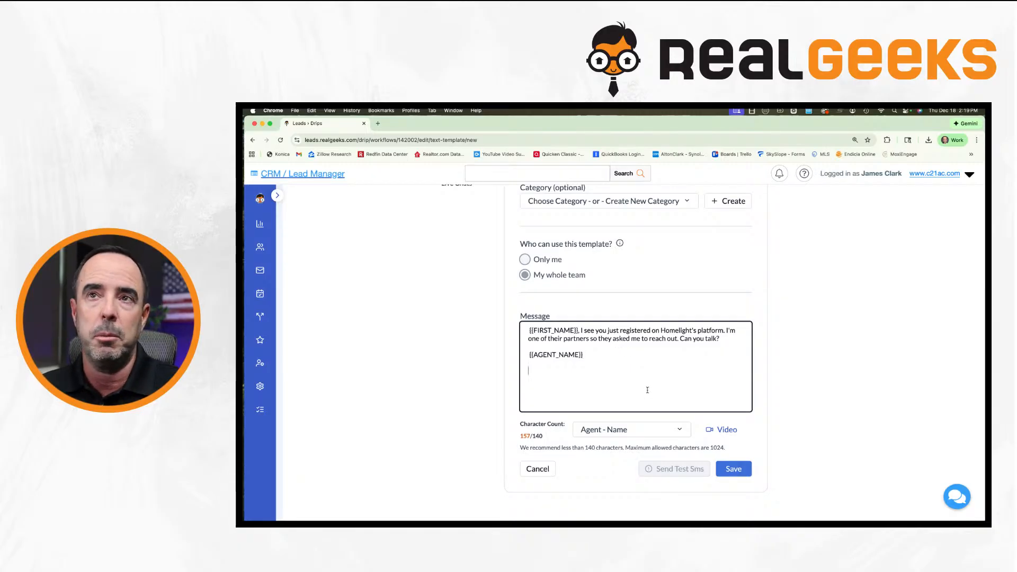
Add the existing 56-second Ideal Agent Buyer video link below the agent name and save the text template.
click(722, 430)
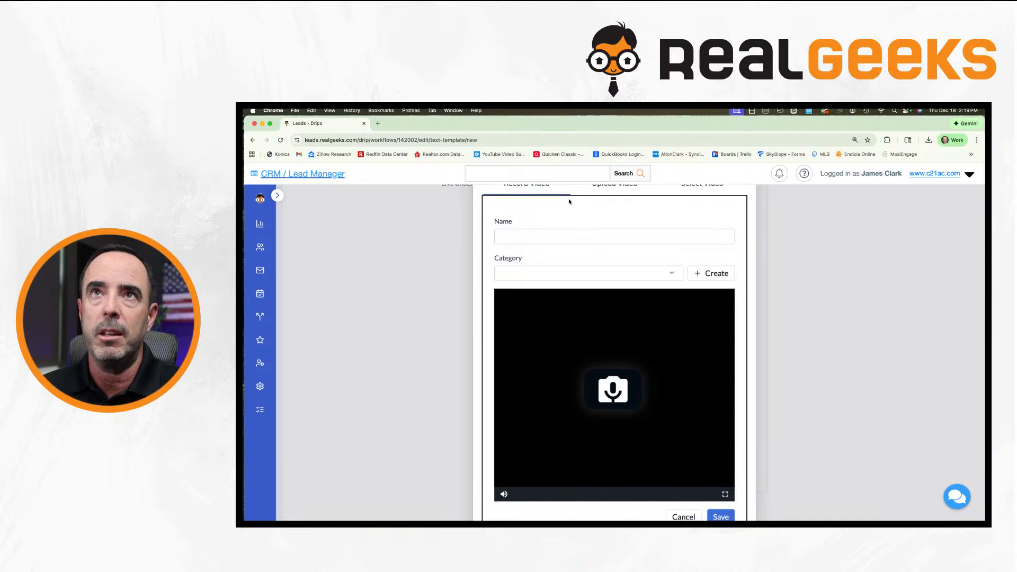
click(700, 189)
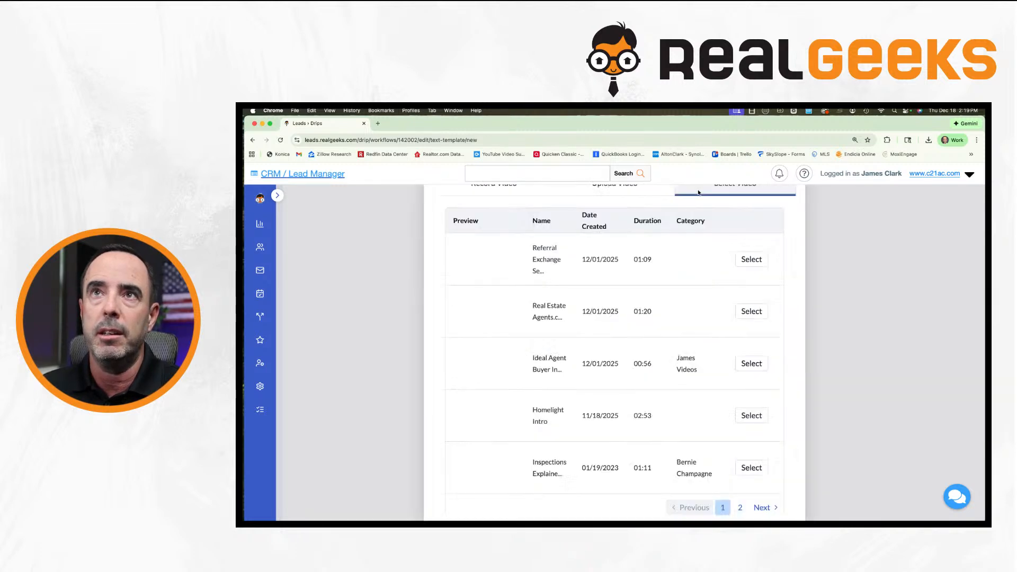
click(752, 364)
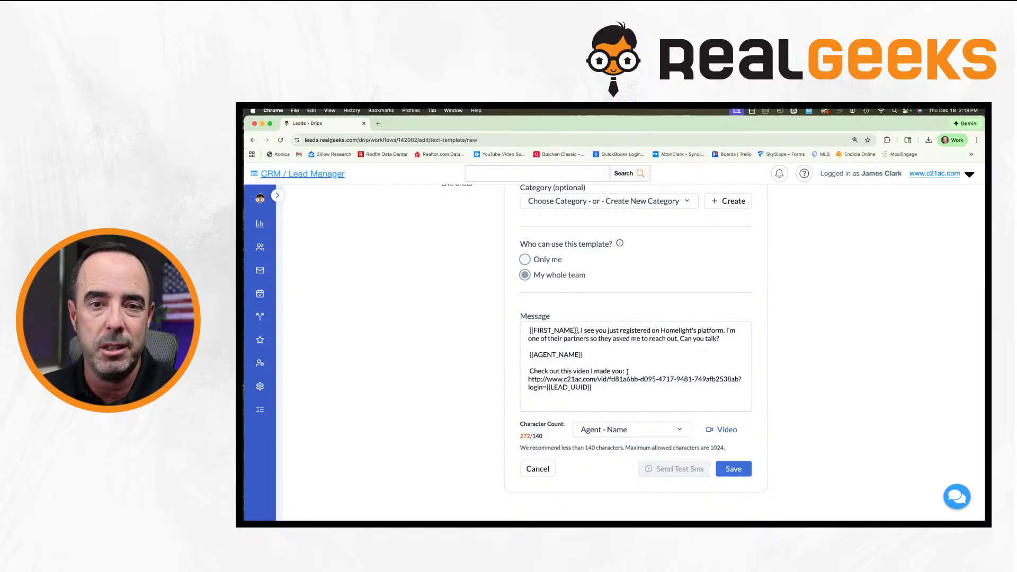
scroll(628, 372, down, 1)
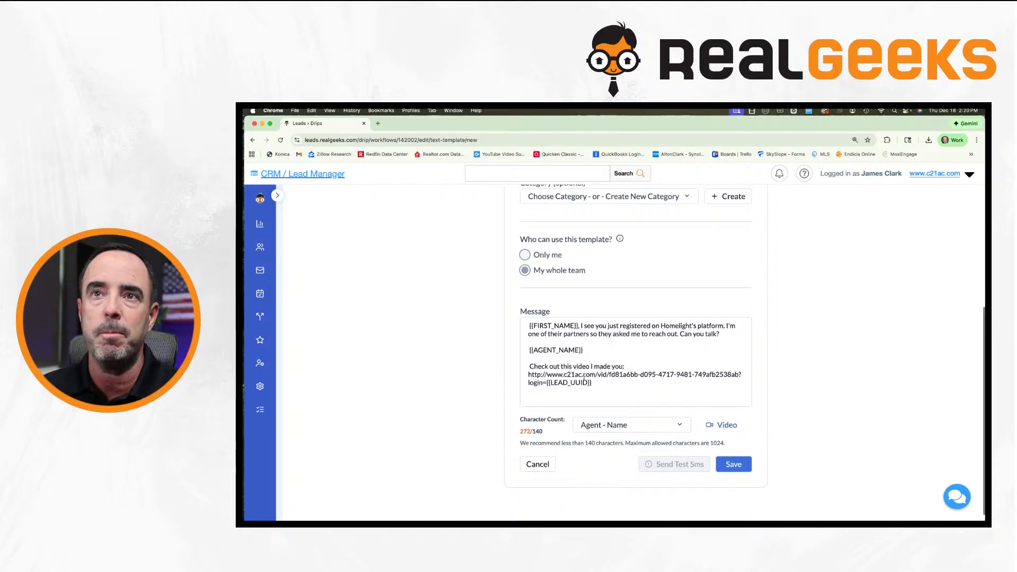
click(736, 461)
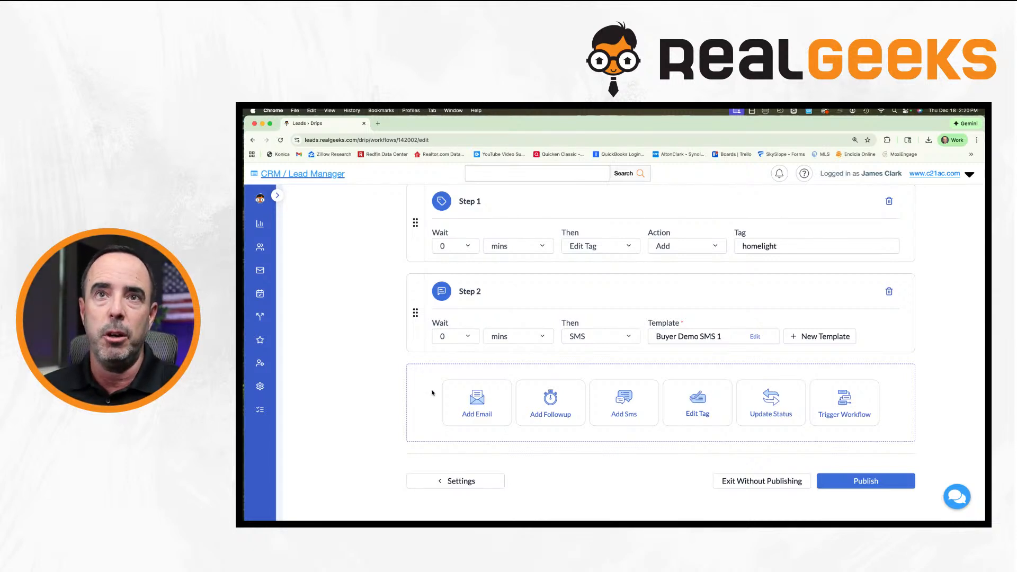
Add an email step after the SMS step and set its wait to 5 mins.
click(472, 401)
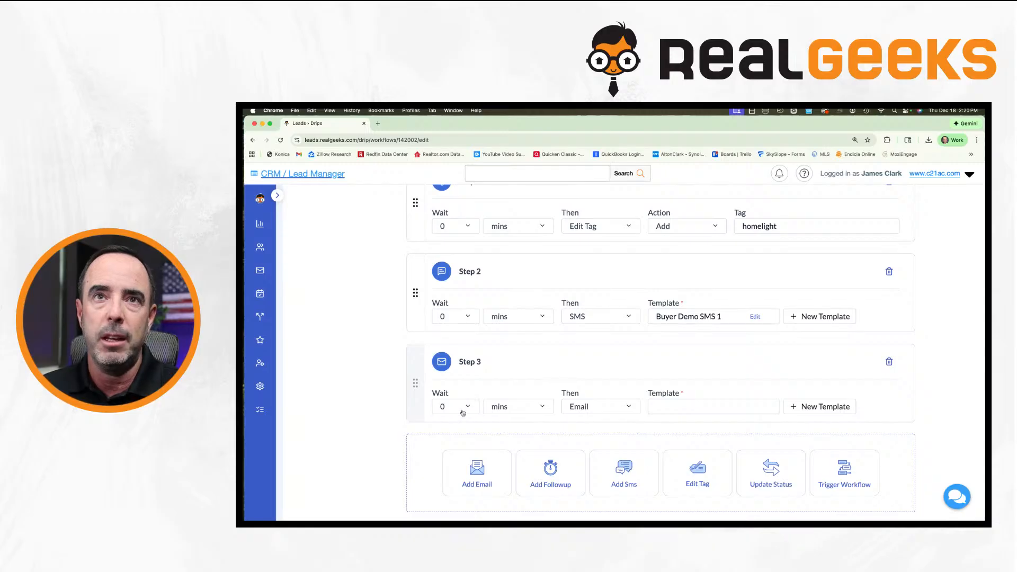
click(462, 412)
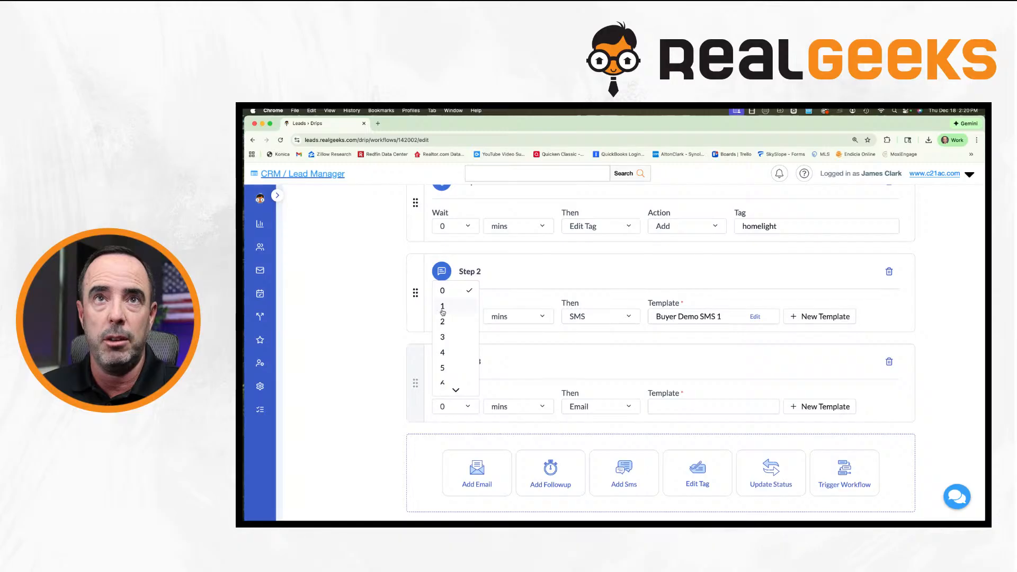
click(442, 365)
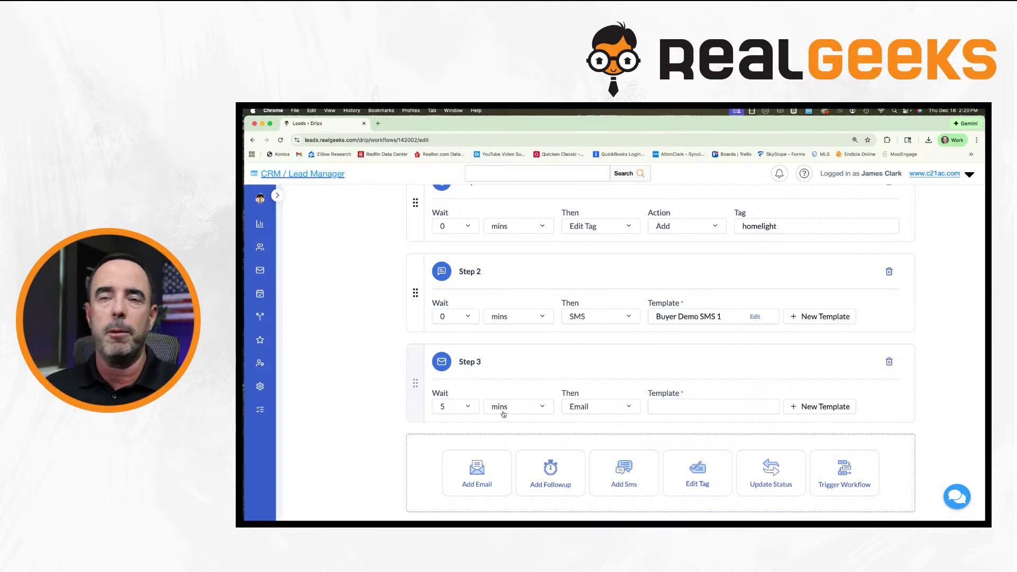
scroll(506, 411, down, 2)
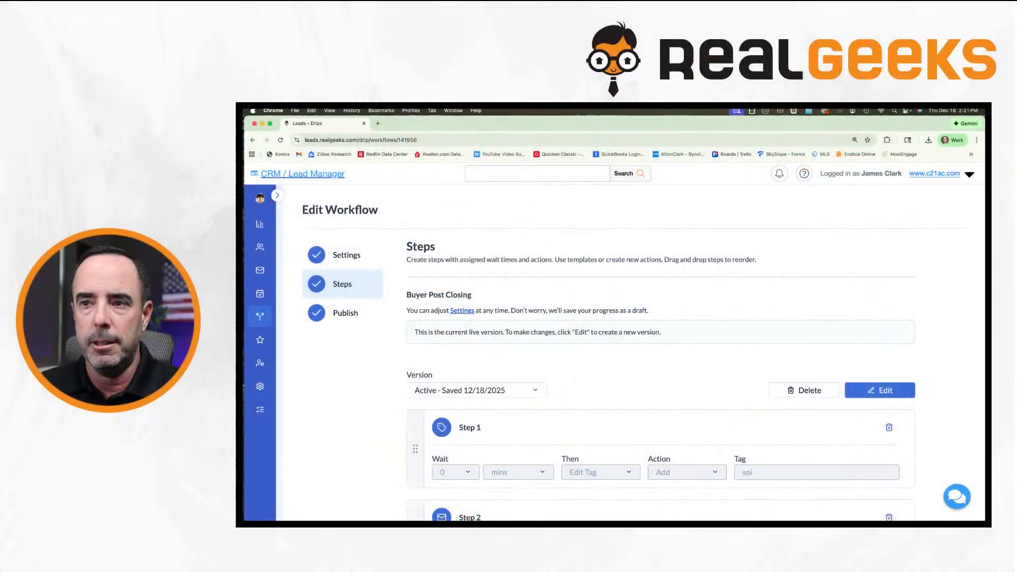
Look over the first steps of the Buyer Post Closing workflow and start editing a new version of it.
scroll(658, 402, down, 2)
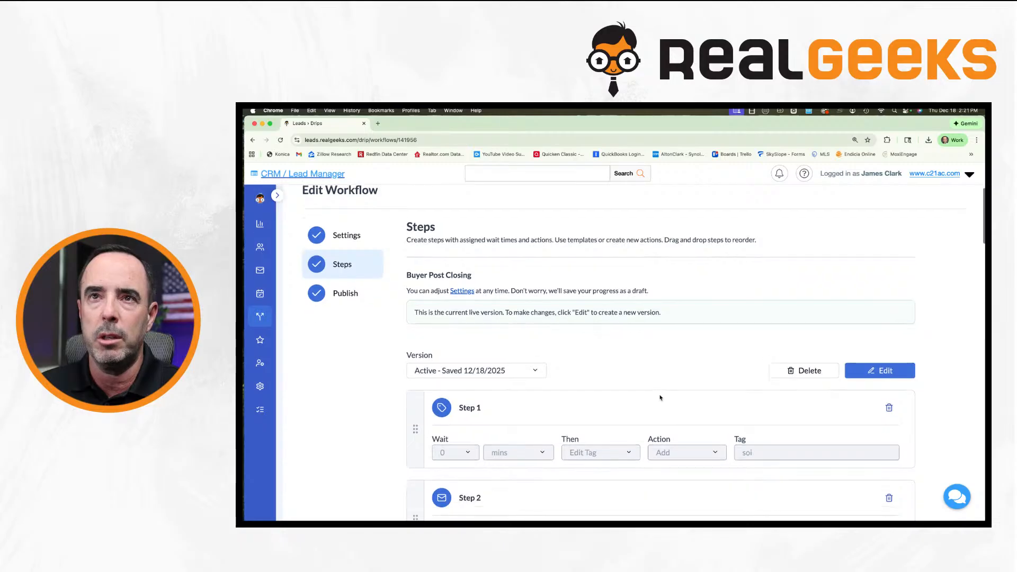
scroll(661, 398, down, 2)
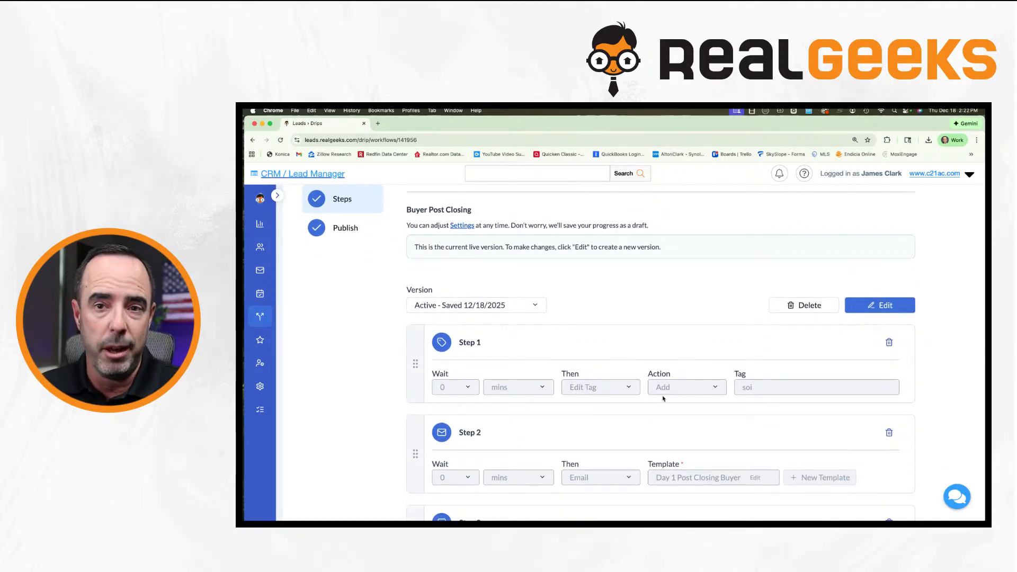
scroll(663, 398, down, 1)
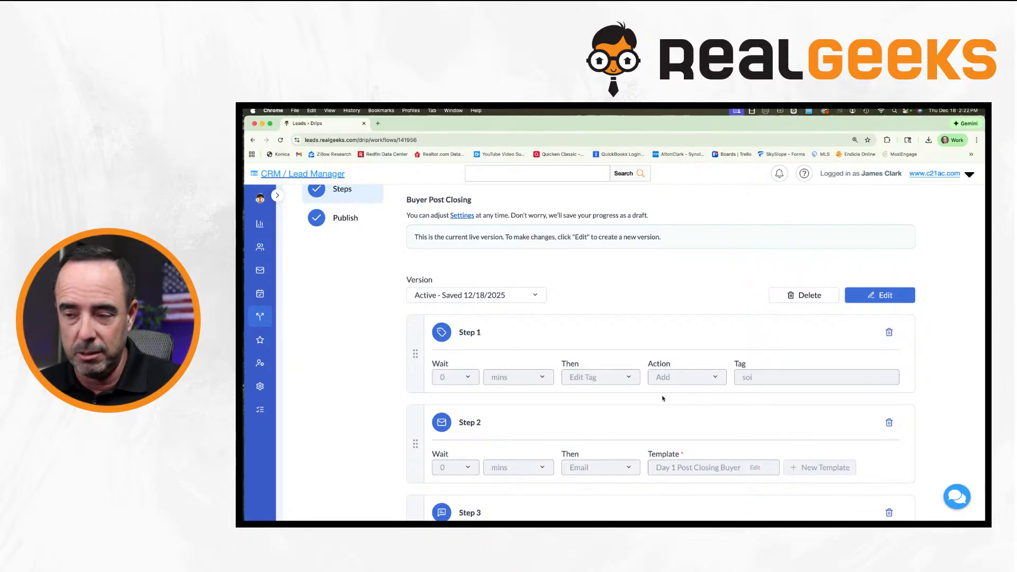
scroll(655, 405, down, 3)
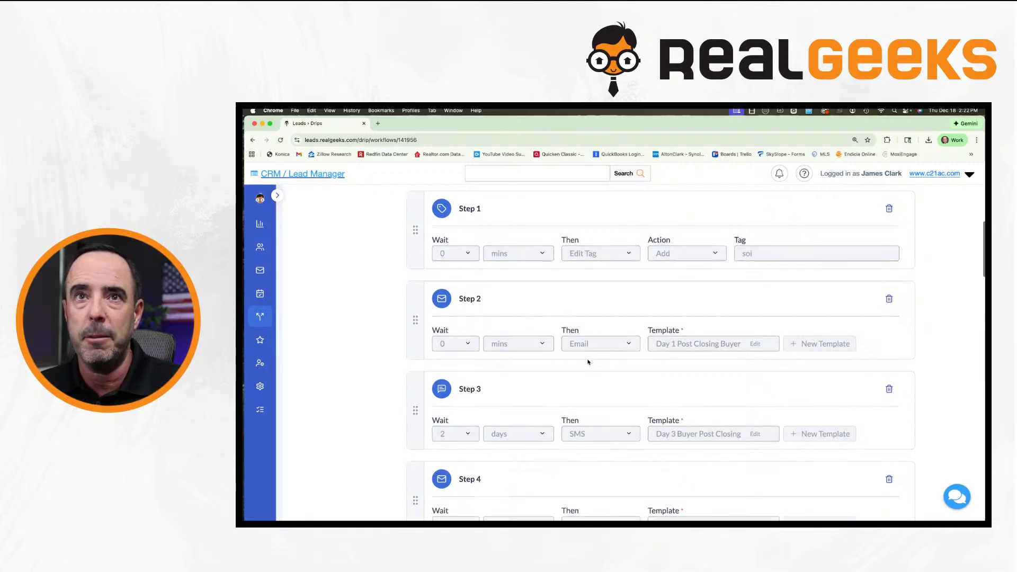
scroll(786, 399, up, 4)
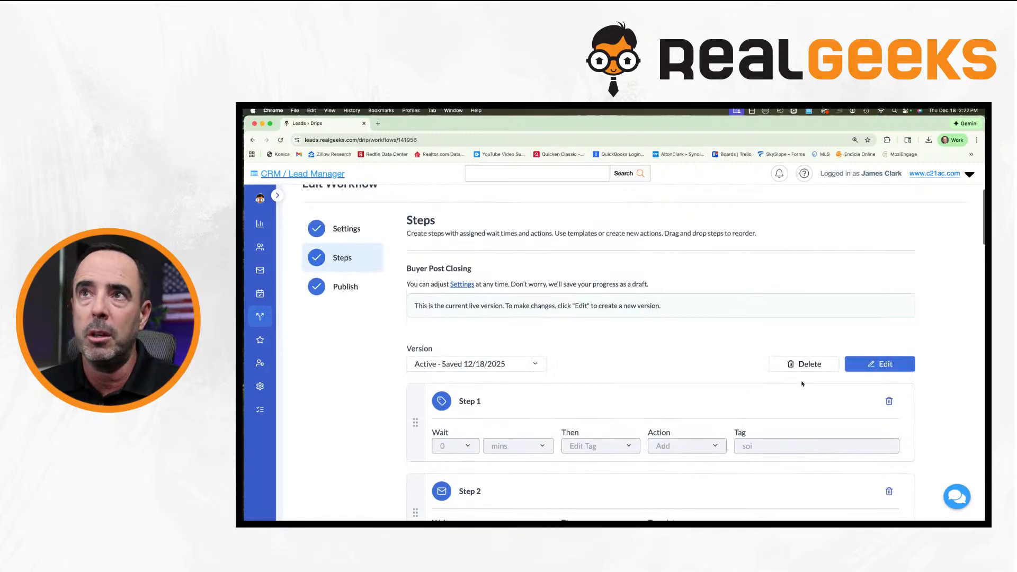
click(877, 364)
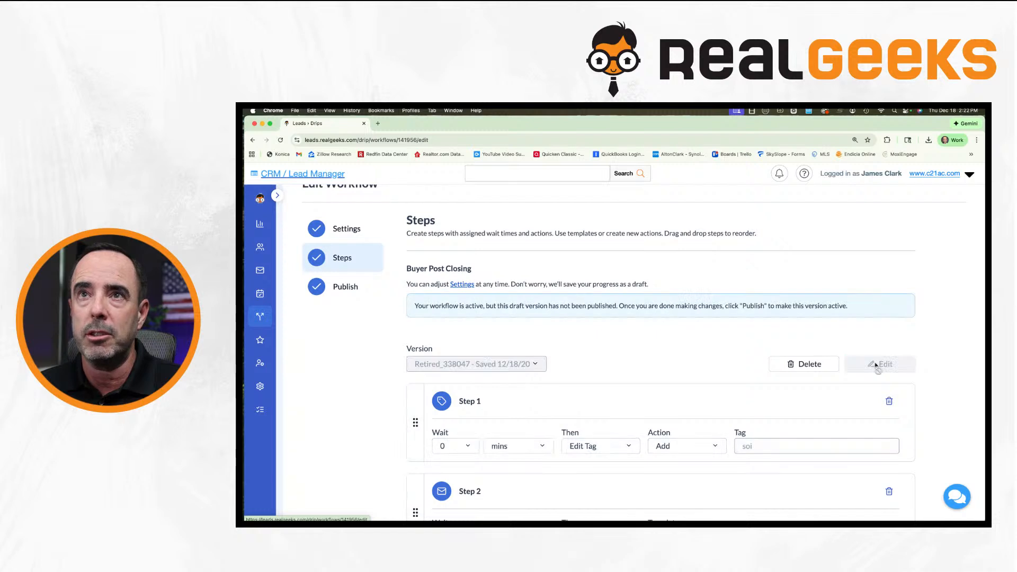
Open the Day 3 Buyer Post Closing SMS template from Step 3, read its message, and close it without updating.
scroll(609, 381, down, 5)
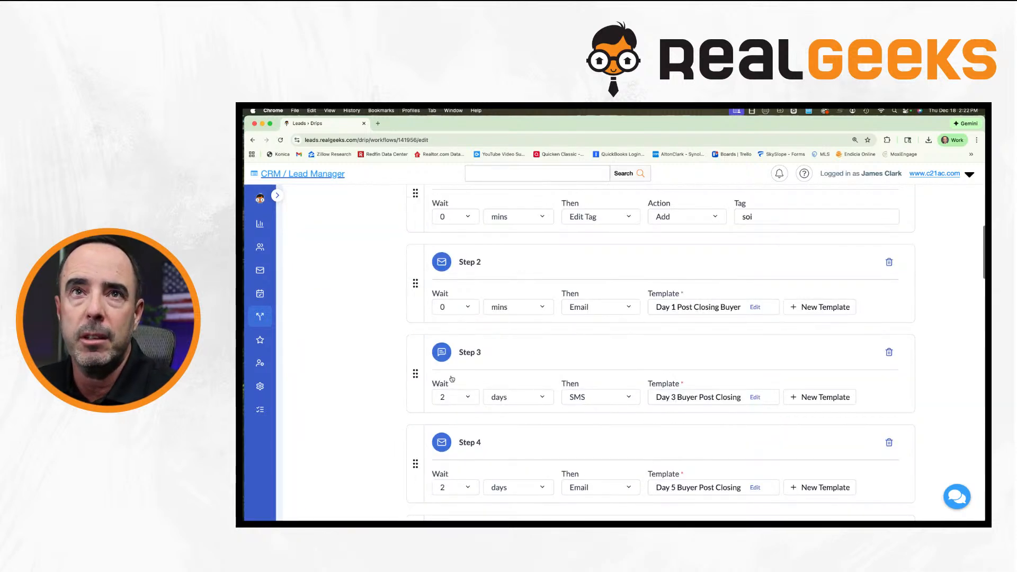
scroll(448, 389, down, 1)
scroll(485, 400, down, 1)
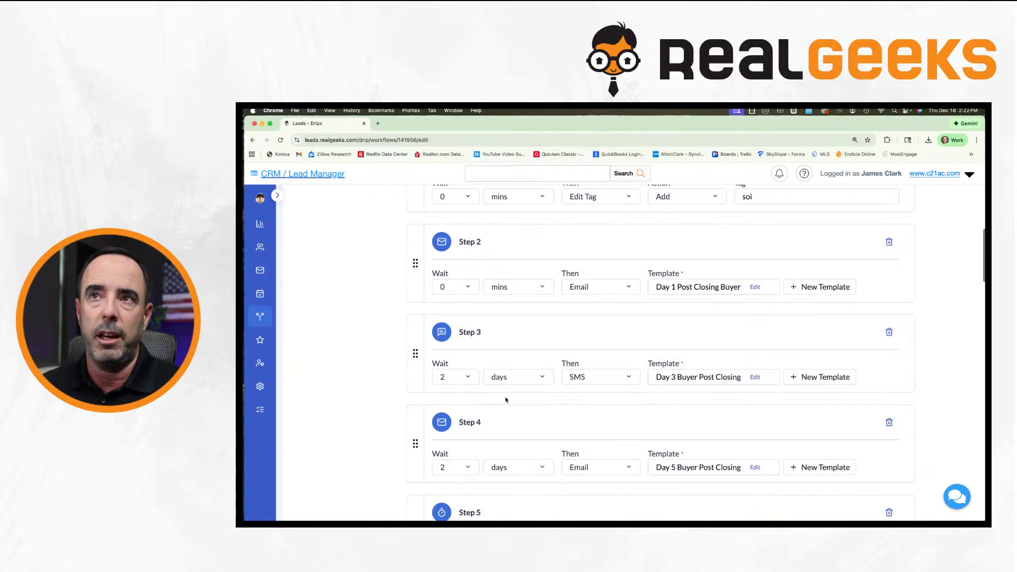
click(755, 376)
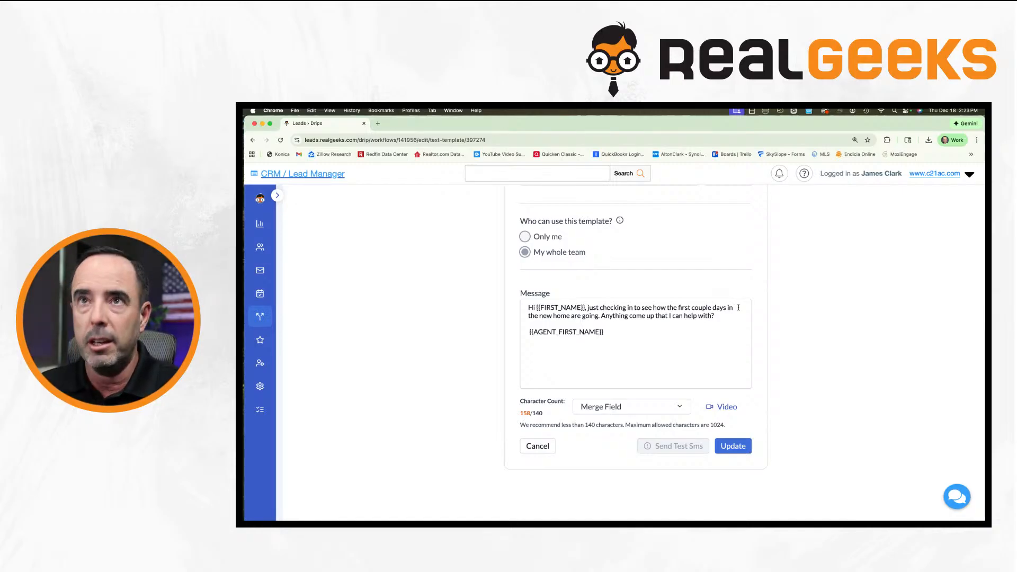
key(super+equal)
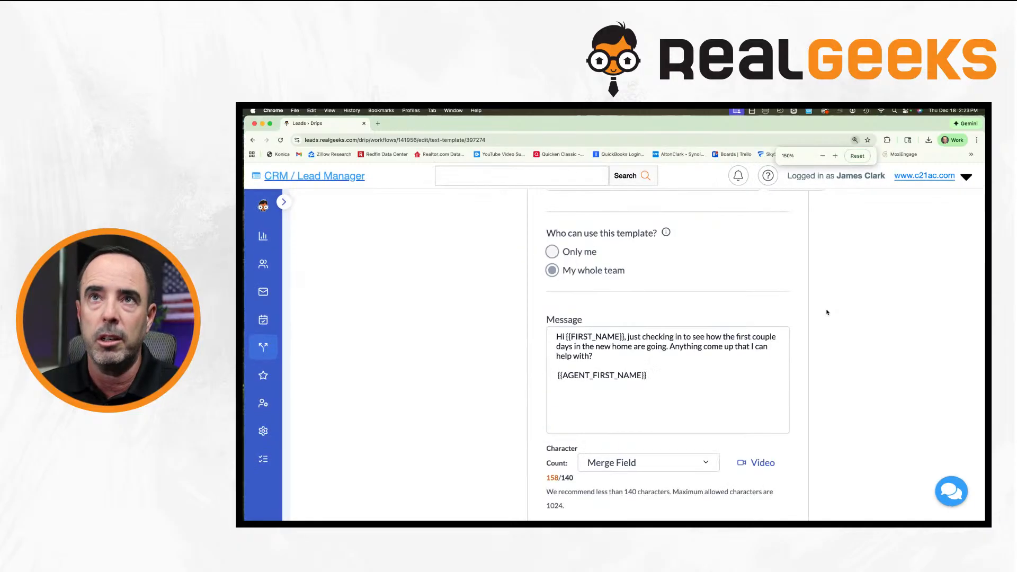
click(592, 353)
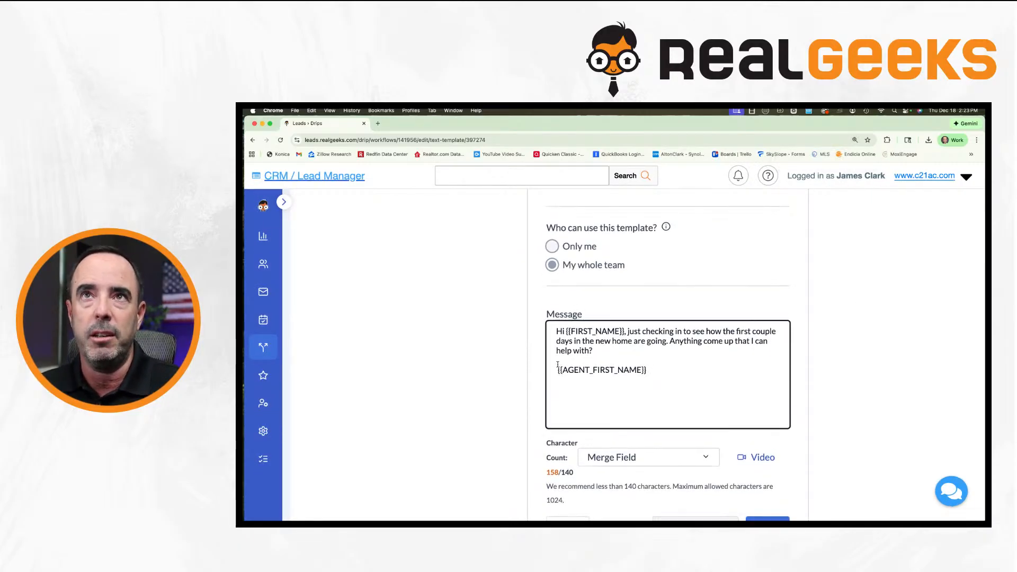
scroll(583, 344, up, 5)
scroll(583, 365, down, 5)
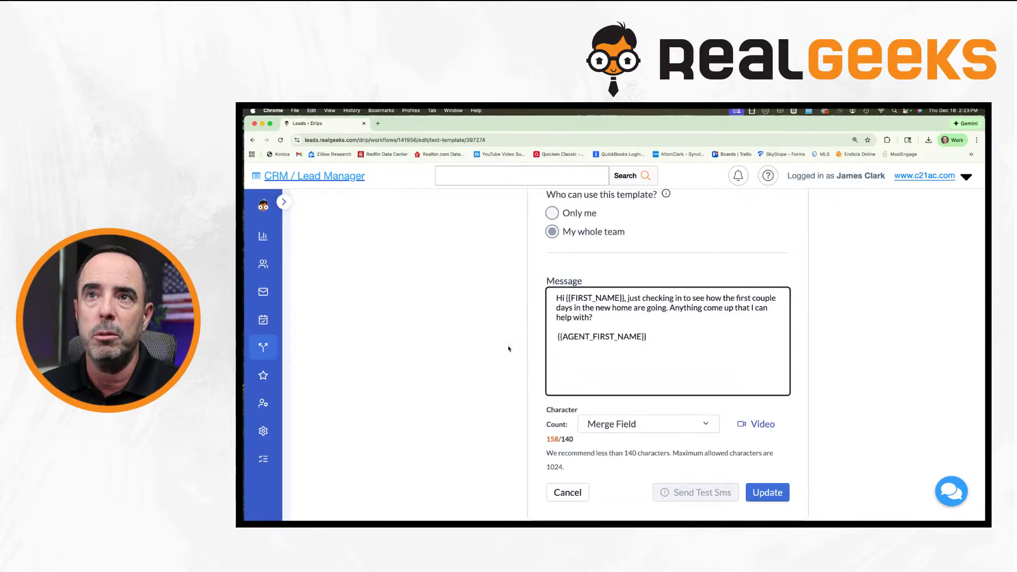
click(564, 436)
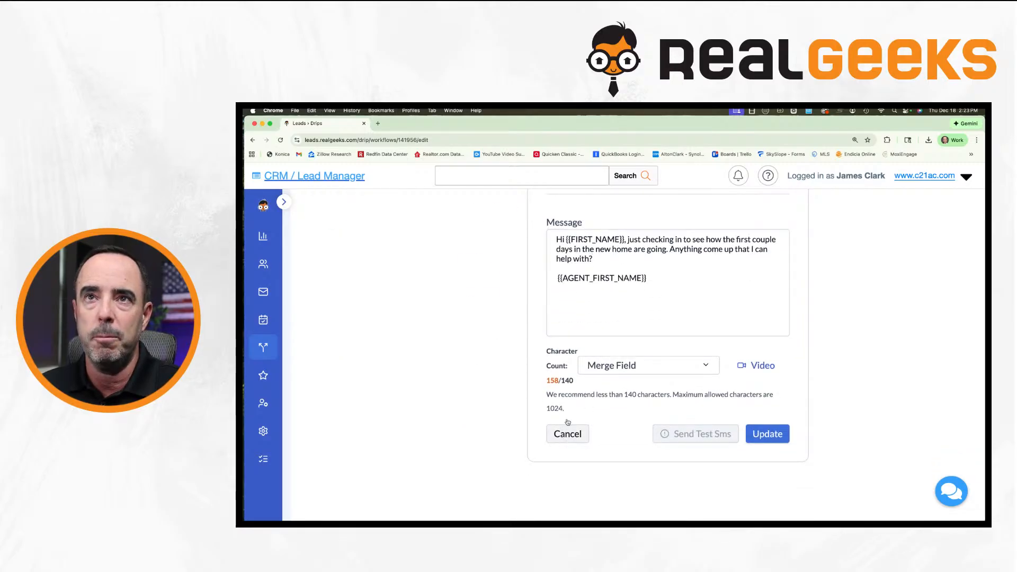
Review the following workflow steps and open Step 6's Day 10 Buyer Post Closing email template to read its message.
scroll(556, 415, down, 2)
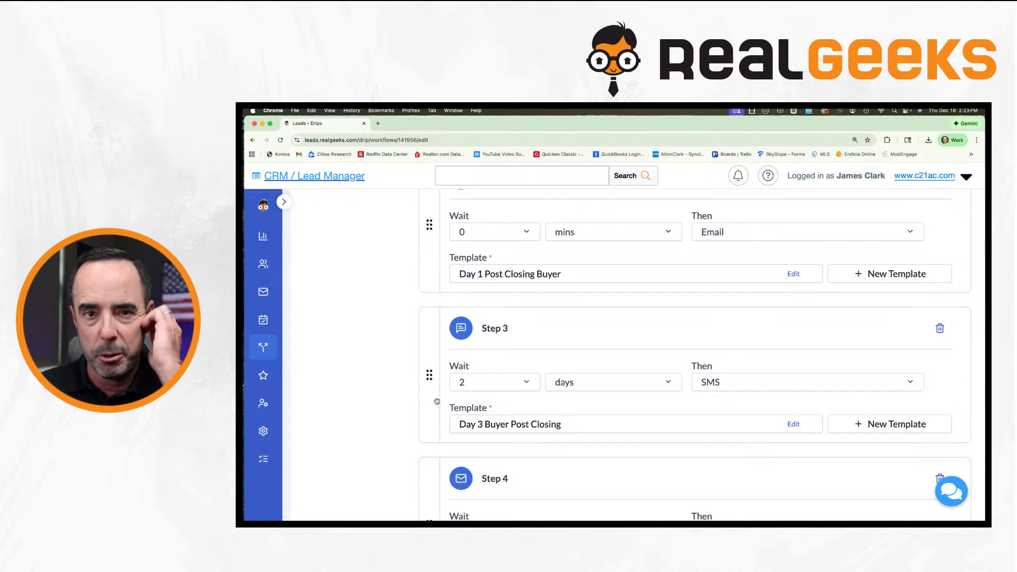
scroll(437, 404, down, 3)
scroll(442, 406, down, 1)
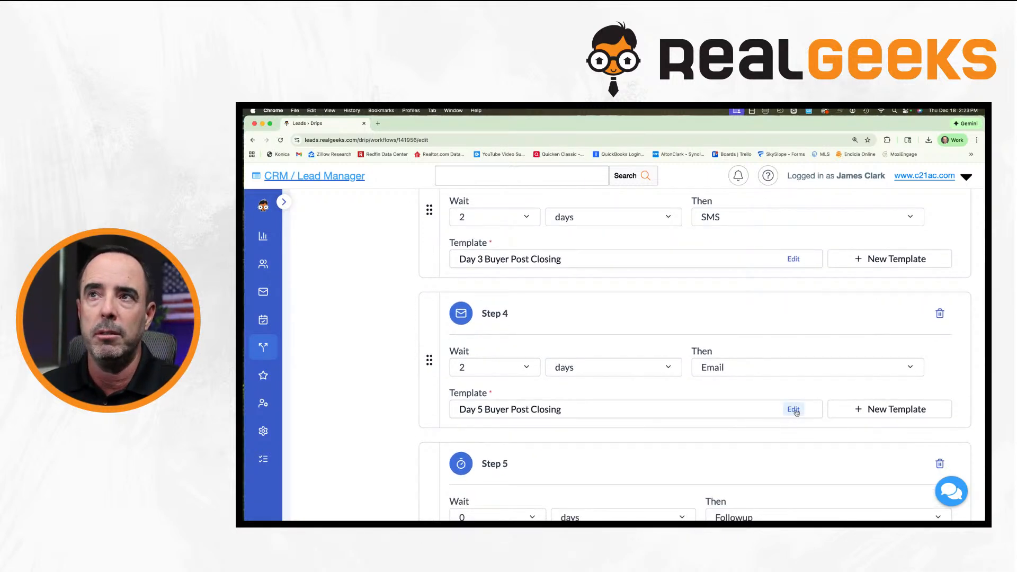
key(super+minus)
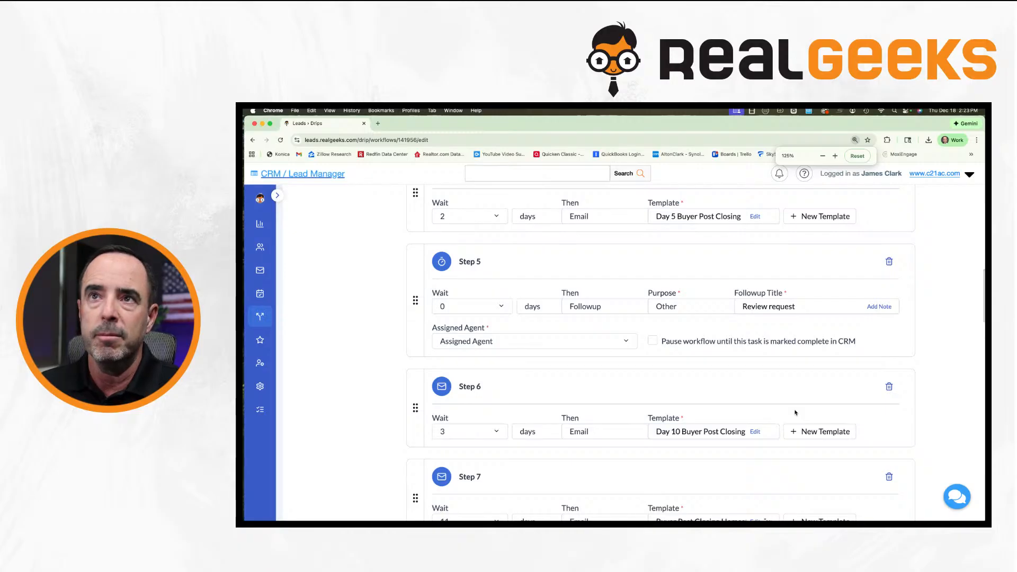
scroll(690, 388, down, 1)
scroll(687, 384, down, 2)
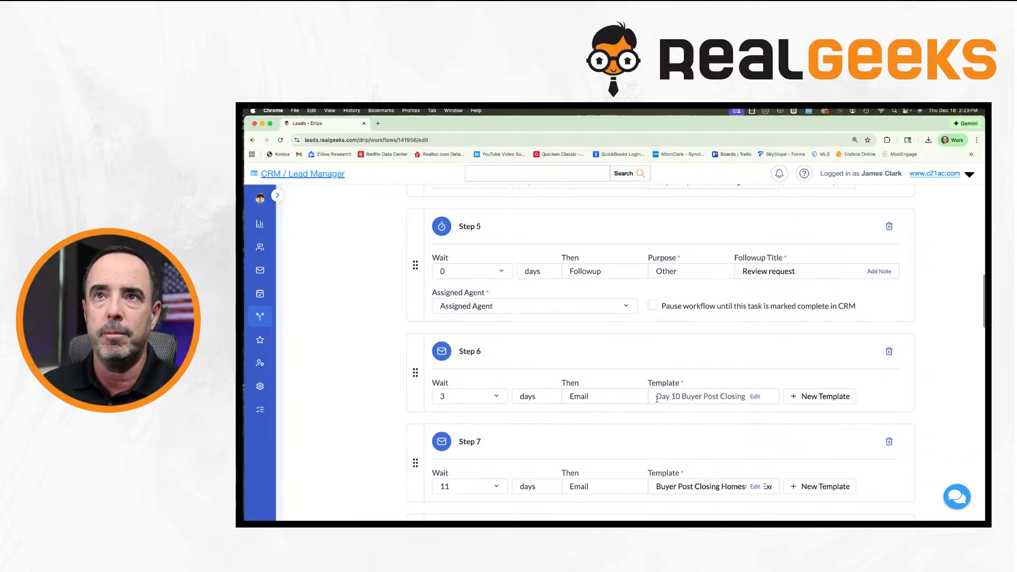
click(755, 387)
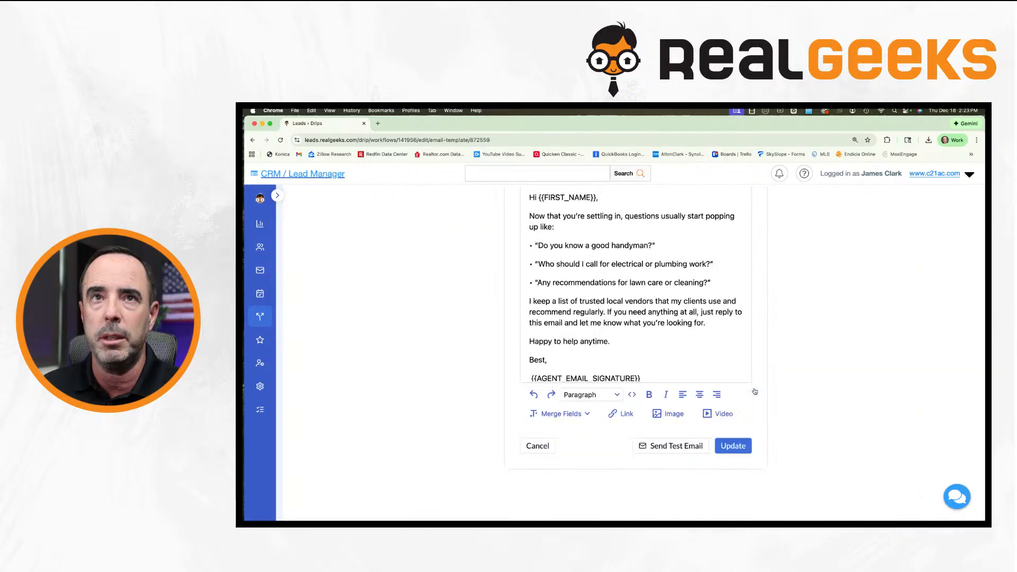
scroll(527, 325, up, 1)
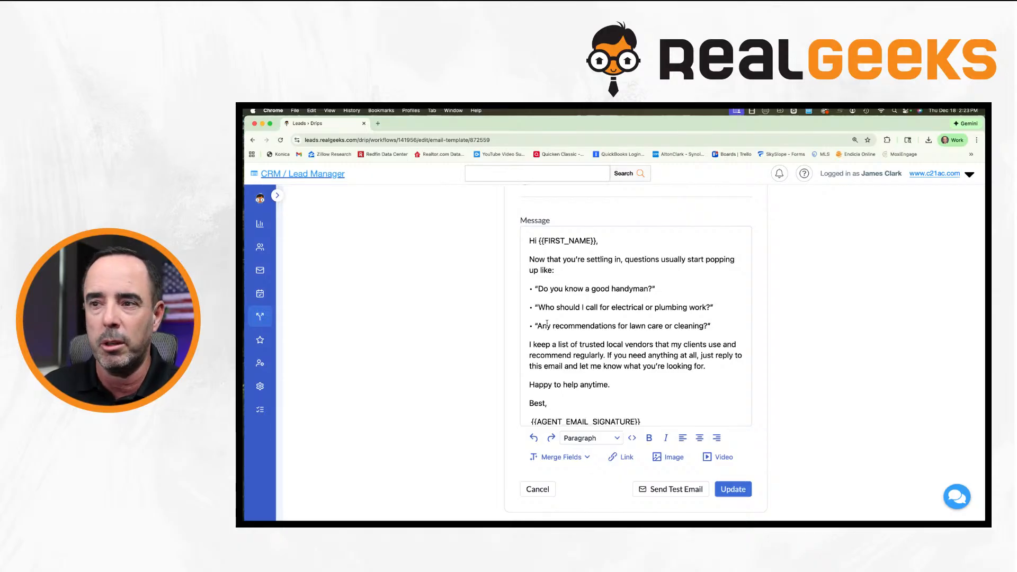
Close the Day 10 Buyer Post Closing email template without updating it and review the workflow's Steps 4 through 10.
scroll(596, 342, down, 1)
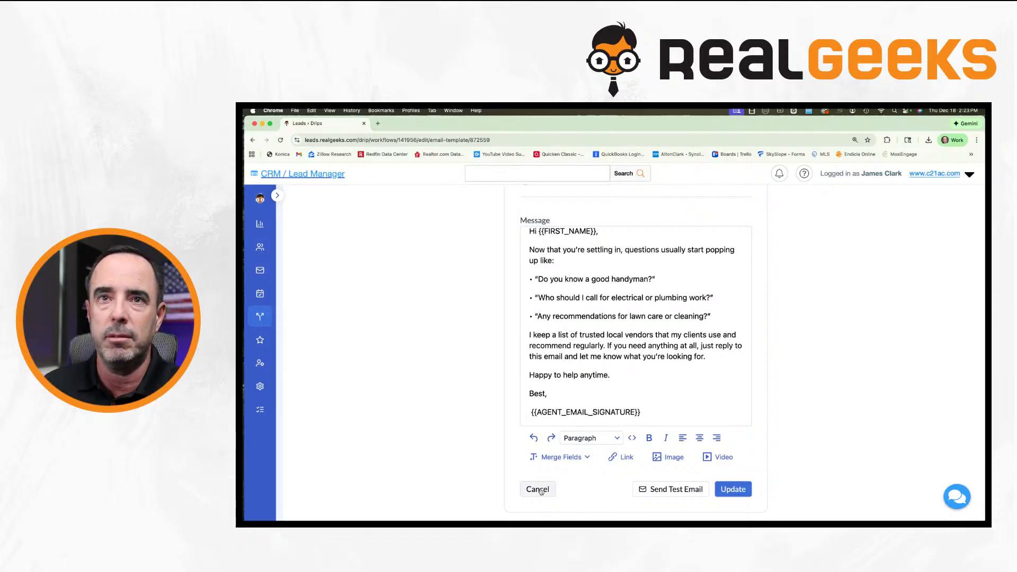
click(541, 491)
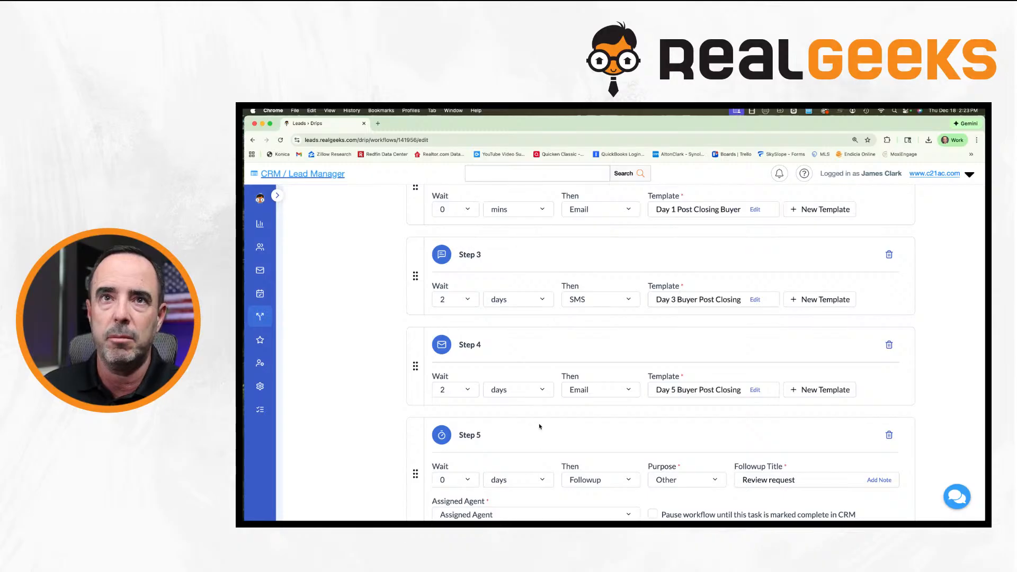
scroll(549, 379, down, 2)
scroll(549, 378, down, 1)
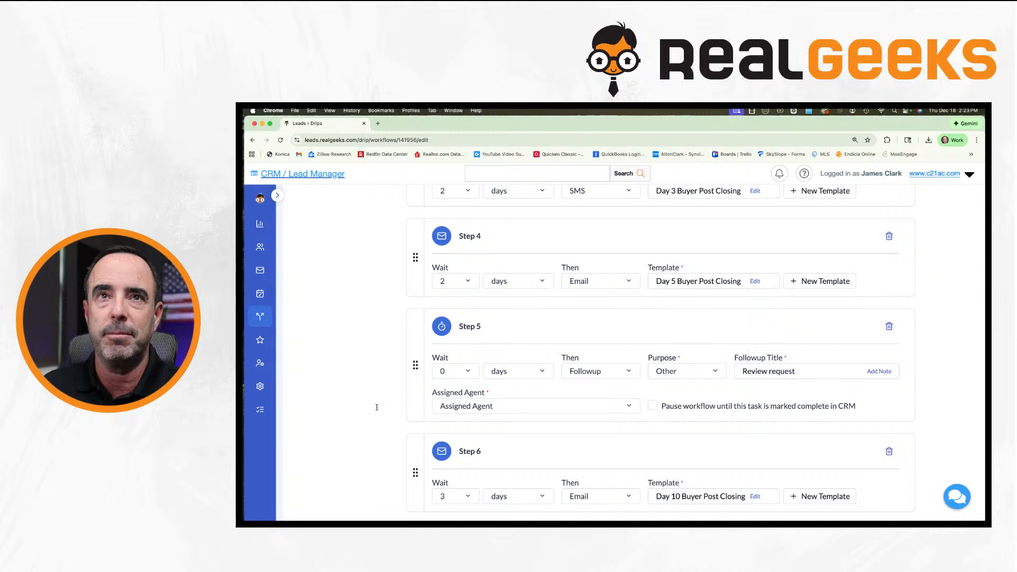
scroll(378, 410, down, 1)
scroll(377, 410, down, 3)
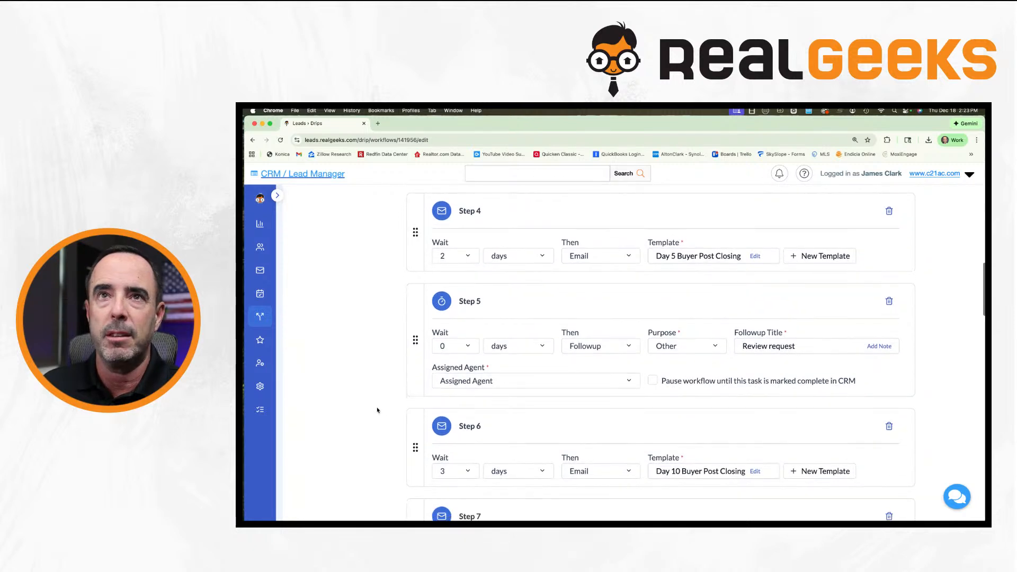
scroll(377, 410, down, 3)
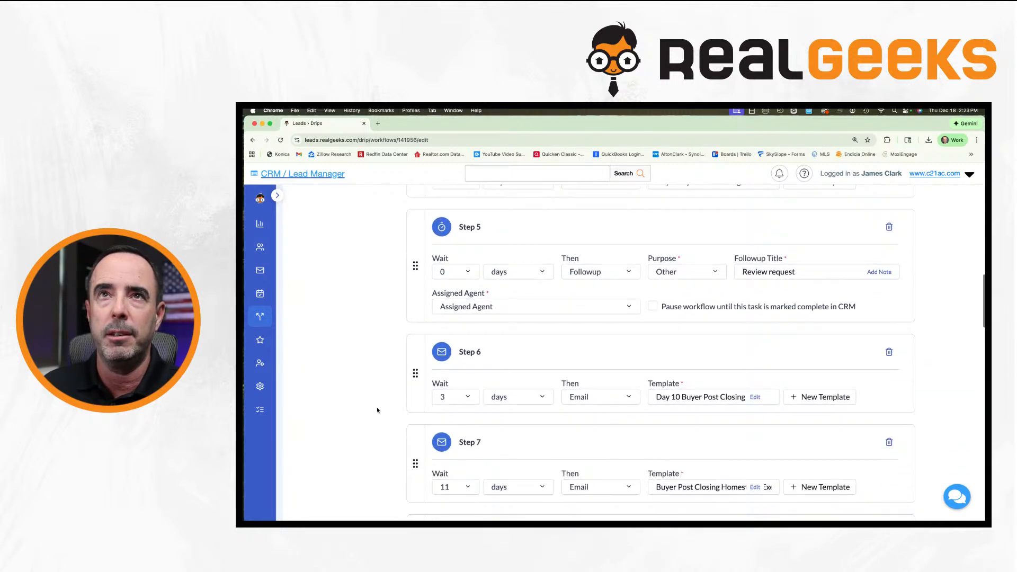
scroll(378, 410, down, 5)
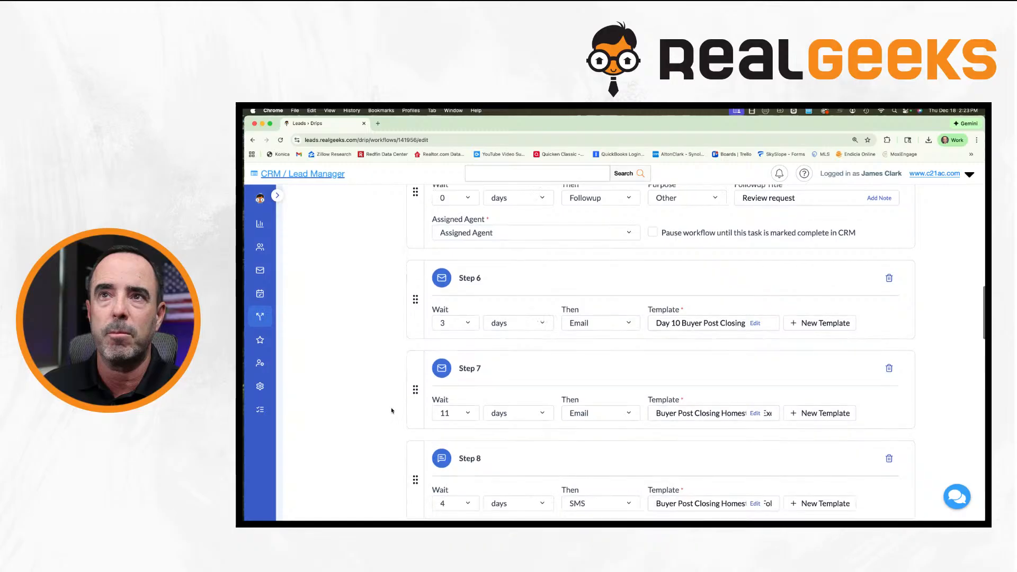
scroll(744, 400, down, 8)
scroll(747, 392, down, 2)
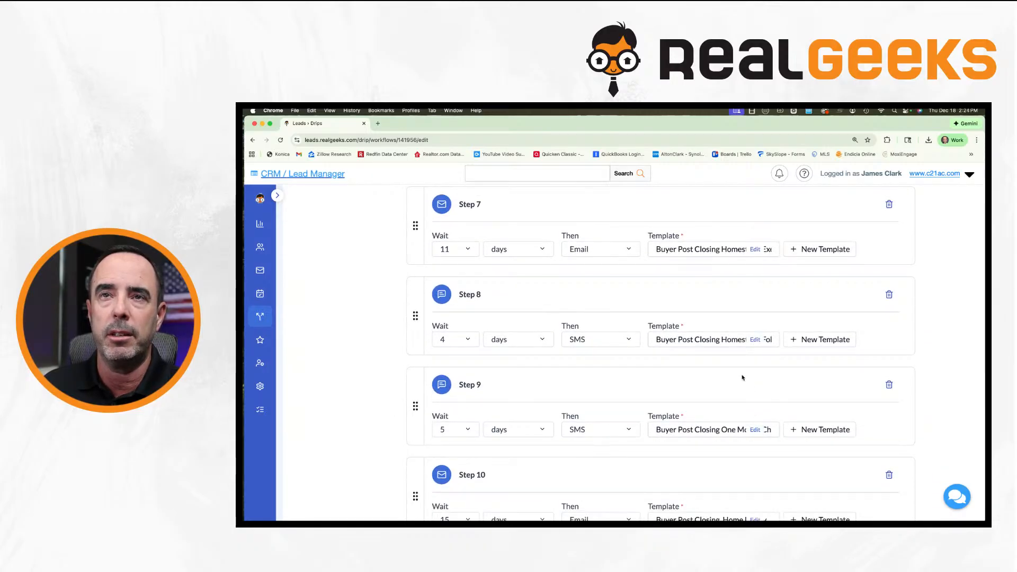
Open Step 11's Buyer Post Closing email template, read its message, and close it without updating.
scroll(742, 378, down, 8)
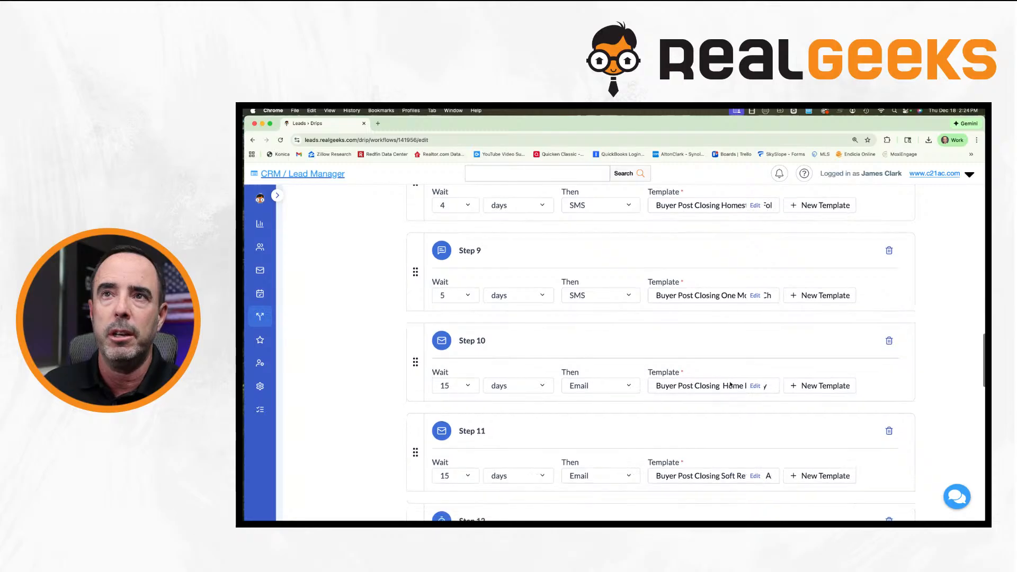
scroll(731, 385, down, 4)
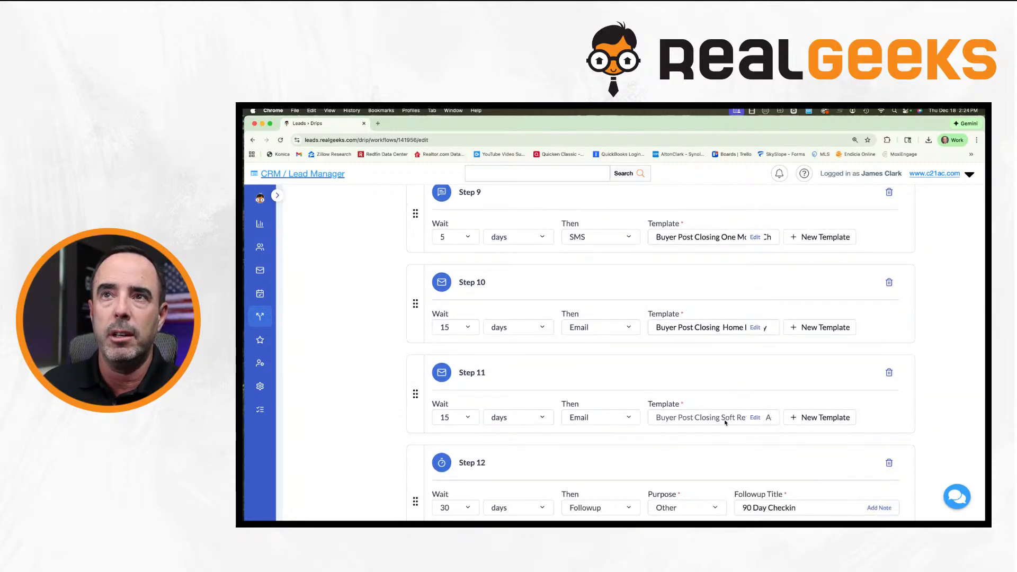
click(755, 417)
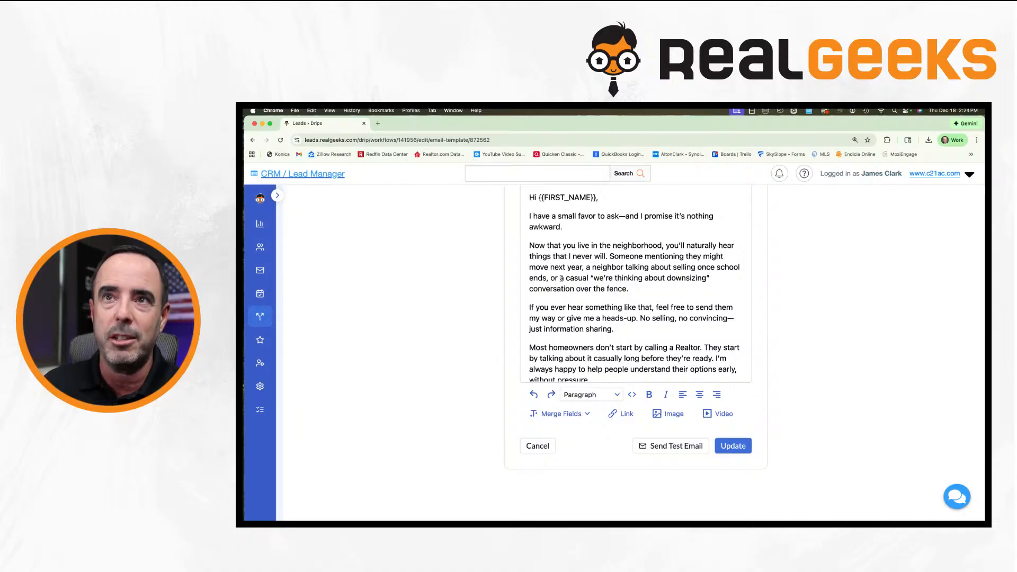
click(526, 444)
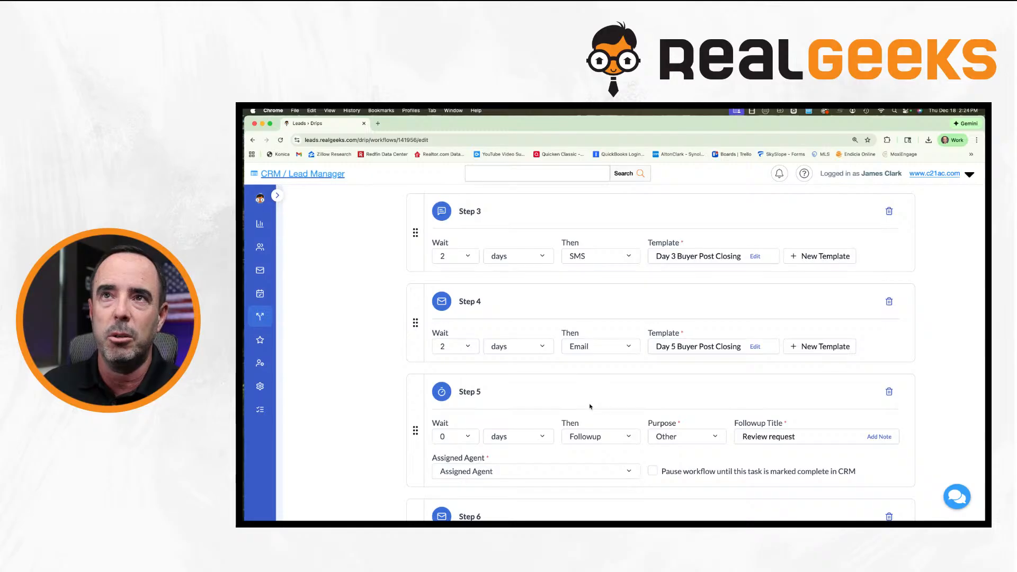
Open Step 8's Buyer Post Closing homestead follow-up SMS template, read its message, and close it without updating.
scroll(677, 381, down, 3)
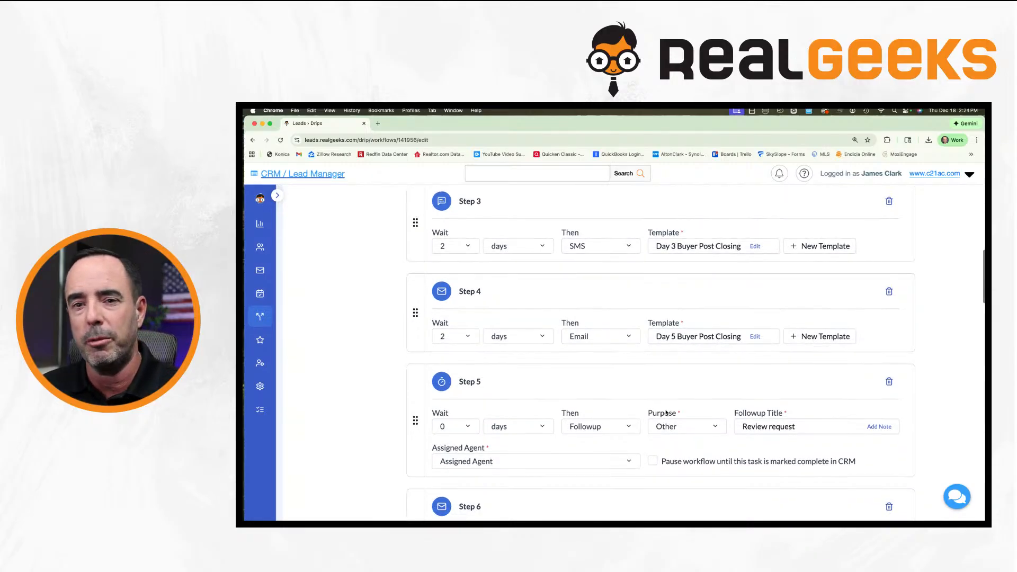
scroll(665, 418, down, 6)
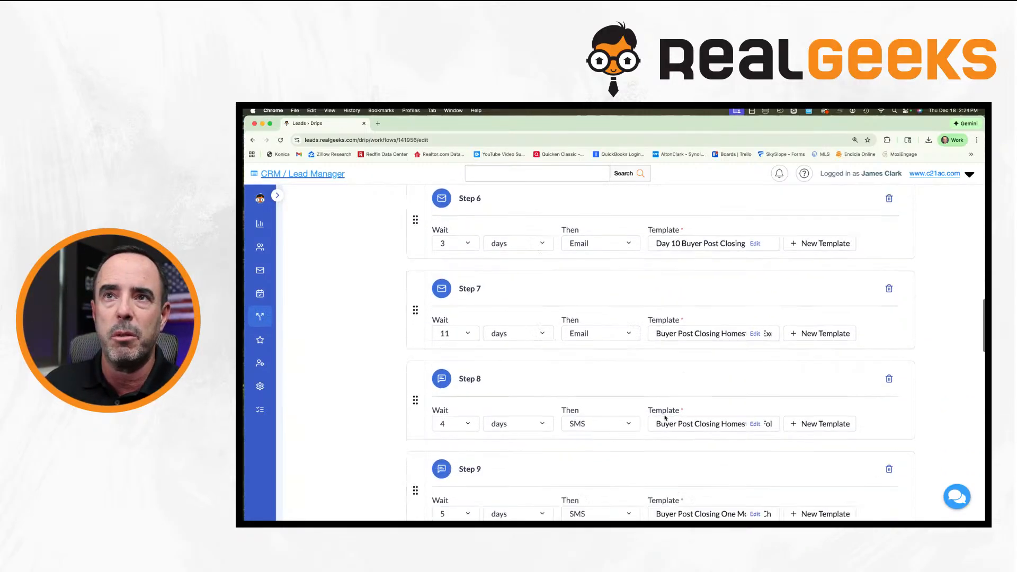
click(755, 350)
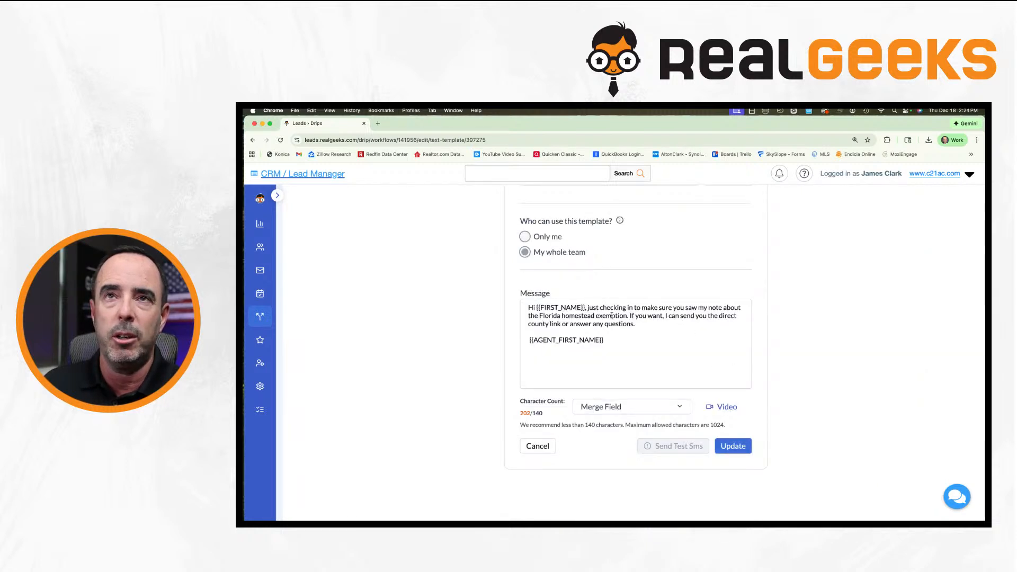
click(536, 446)
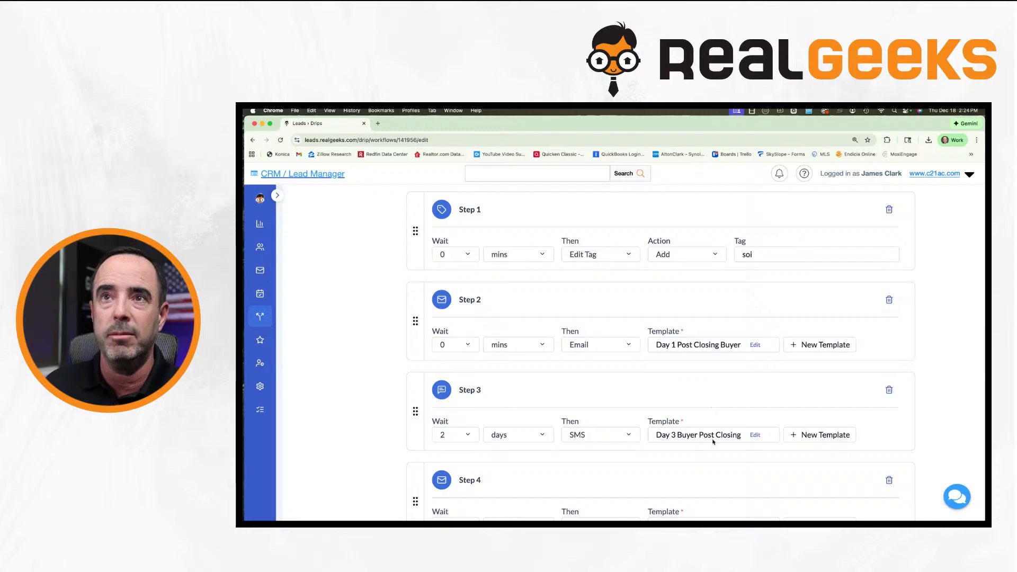
scroll(711, 439, down, 5)
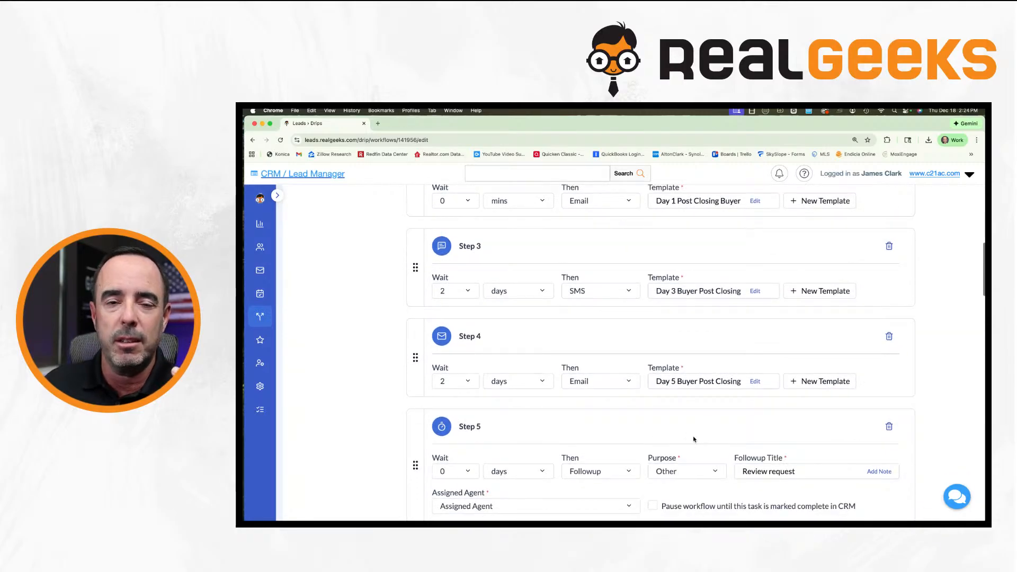
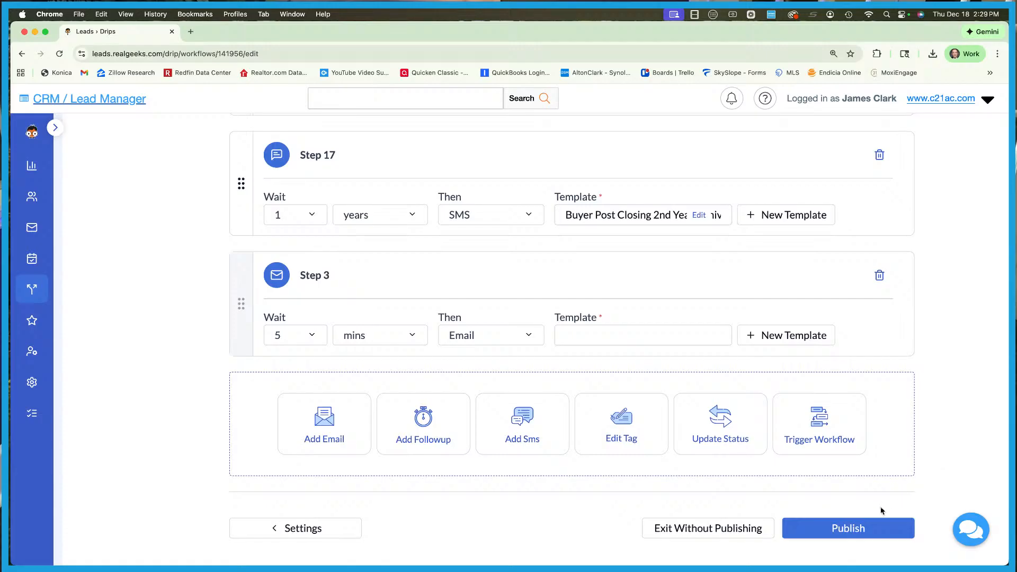
Publish the Buyer Post Closing workflow, dismiss the confirmation, and look over the workflows list.
click(857, 530)
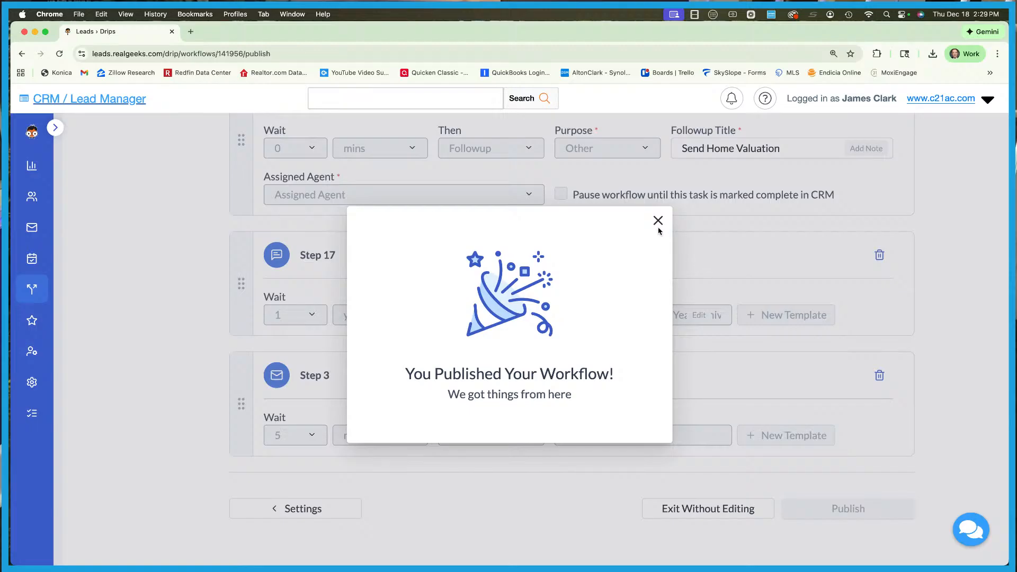
click(657, 221)
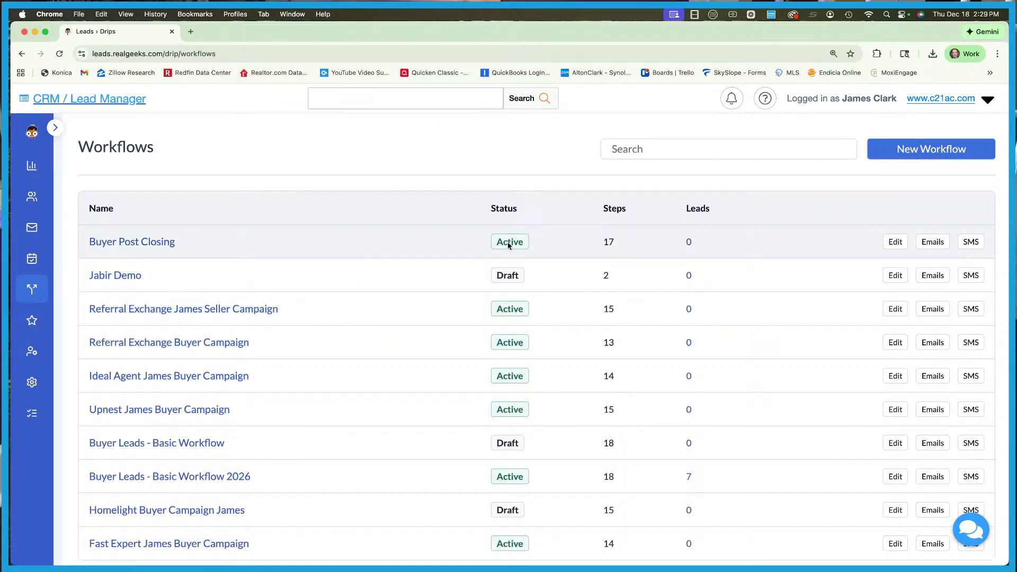
scroll(246, 288, down, 2)
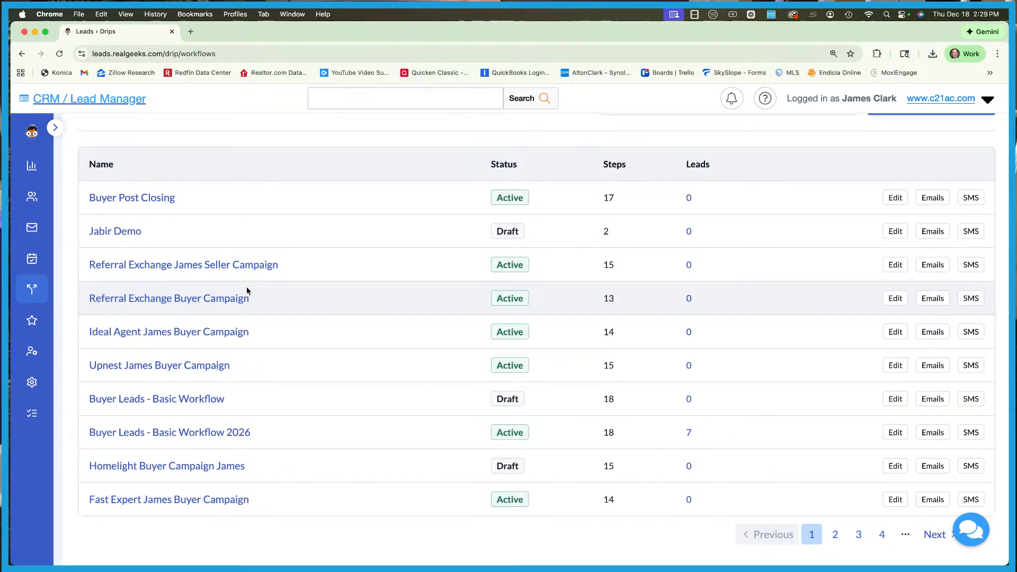
scroll(247, 290, up, 1)
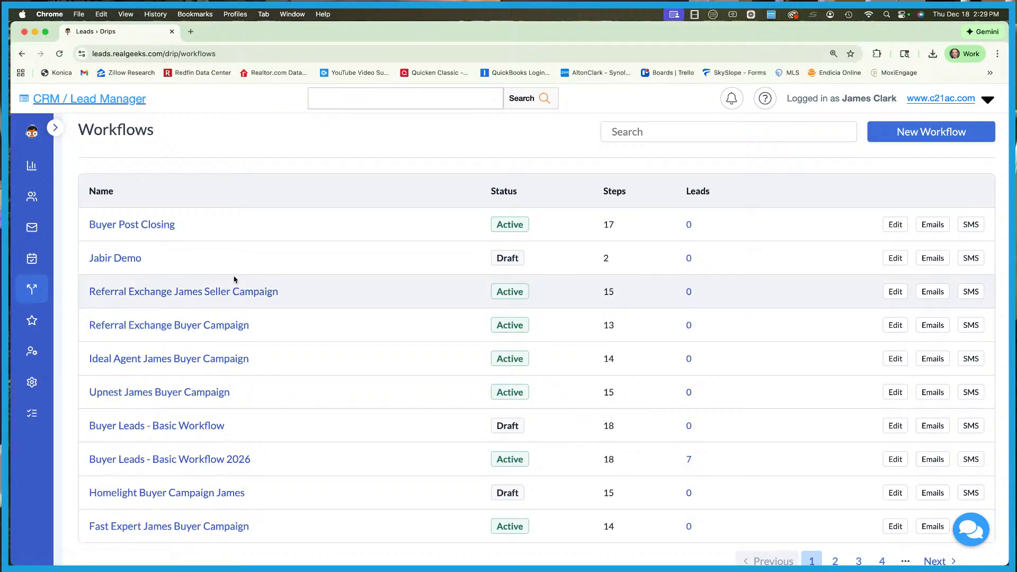
Open the profile settings and review the inquiry auto responder message and the available lead and agent merge fields.
mouse_move(38, 377)
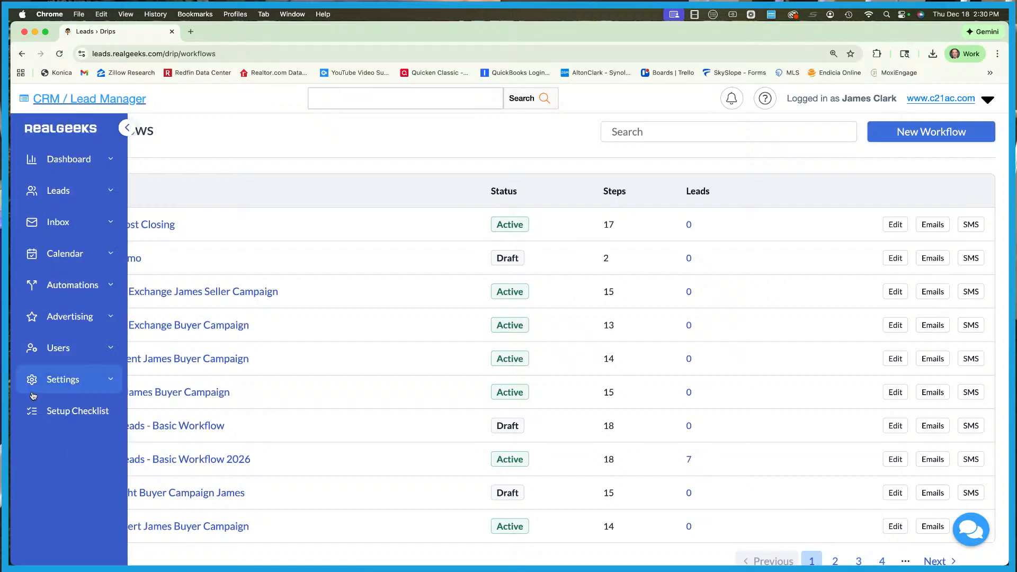
click(51, 385)
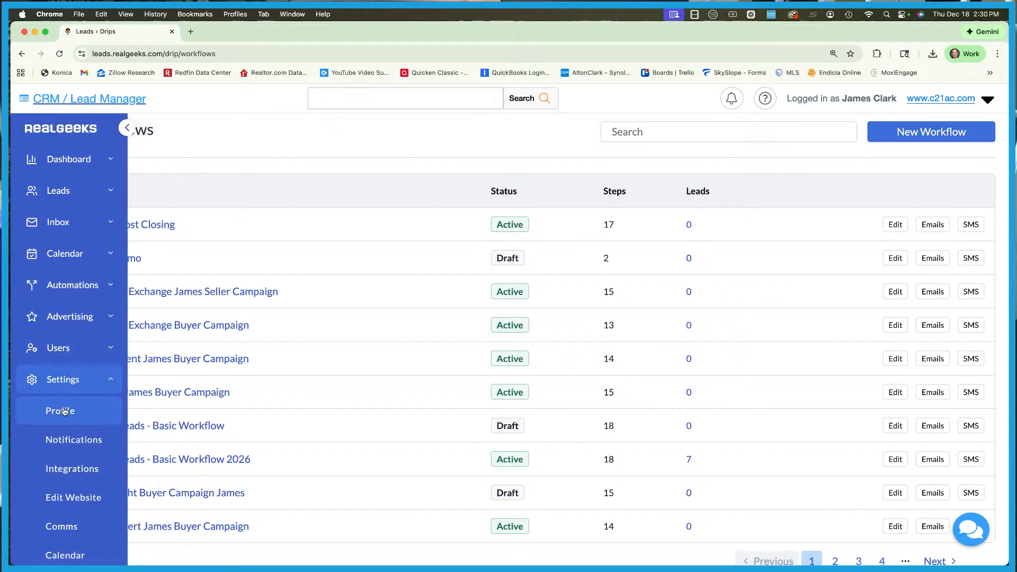
click(61, 411)
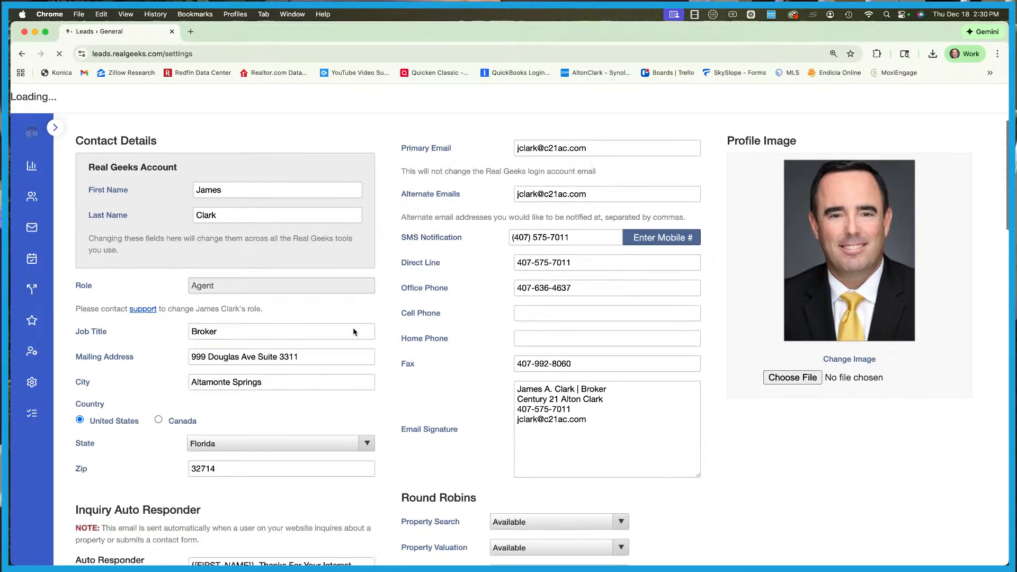
scroll(360, 336, down, 3)
scroll(367, 340, down, 6)
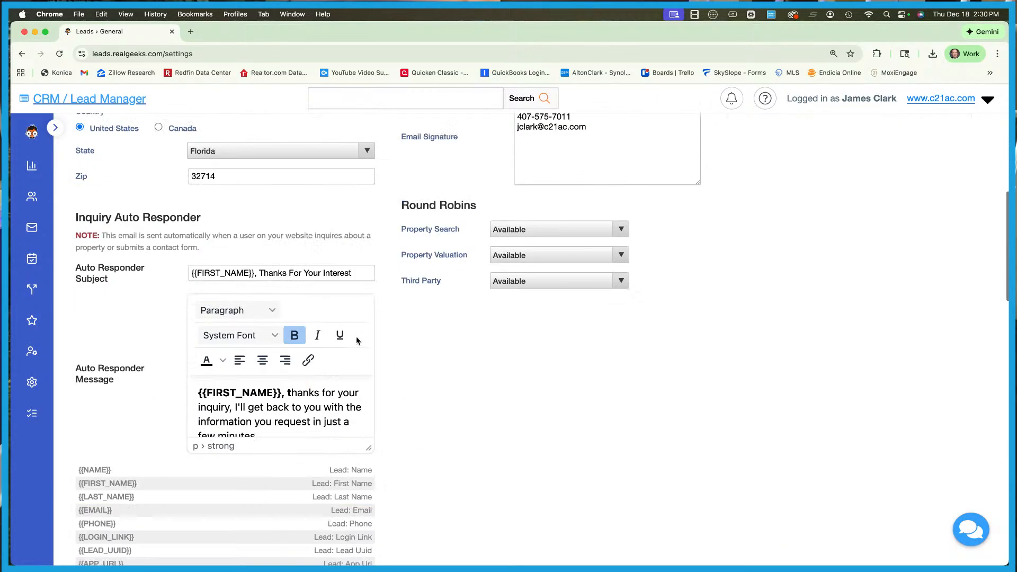
scroll(238, 390, down, 1)
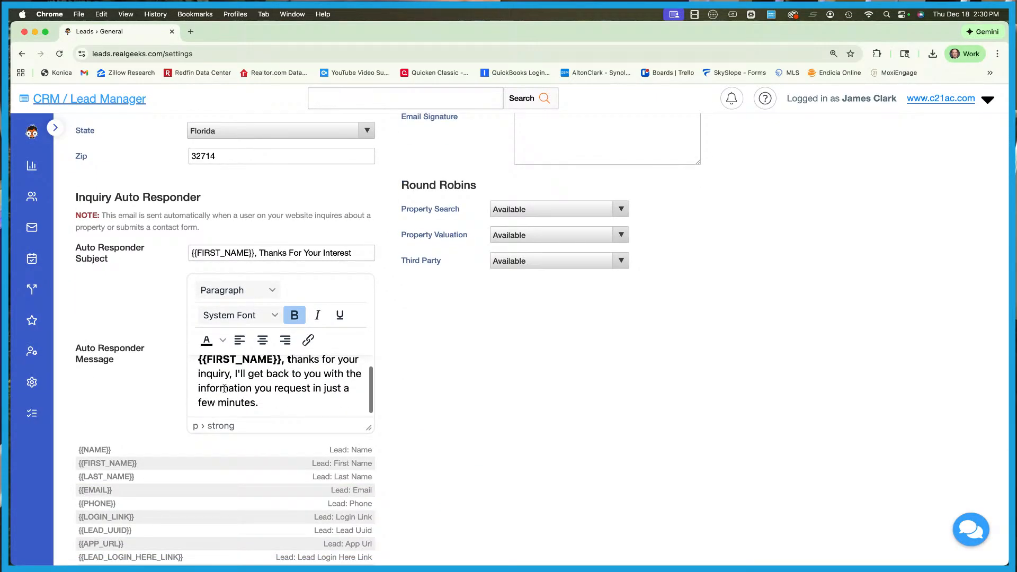
scroll(170, 379, down, 1)
scroll(170, 379, down, 12)
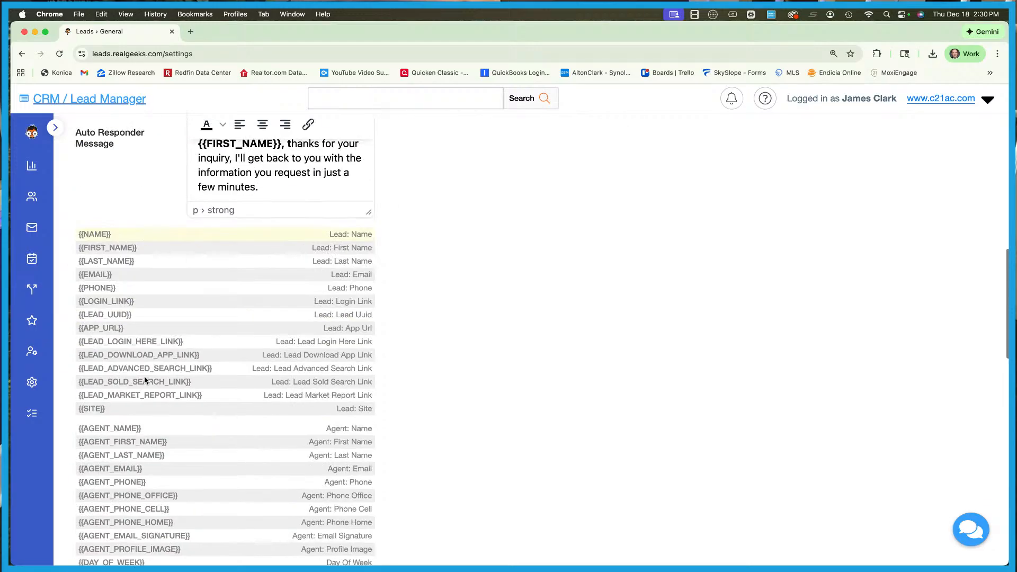
scroll(170, 384, up, 15)
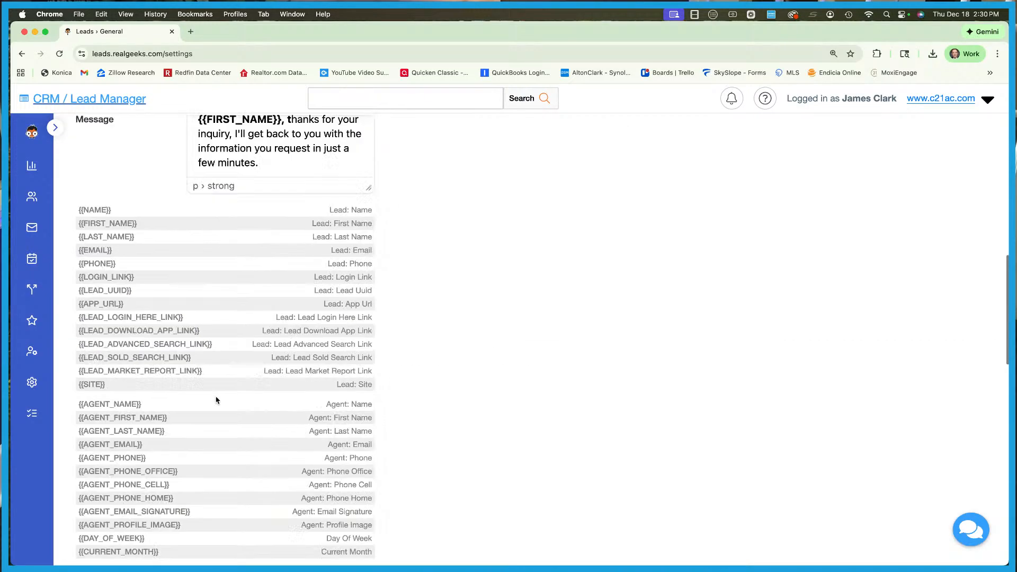
scroll(225, 397, up, 2)
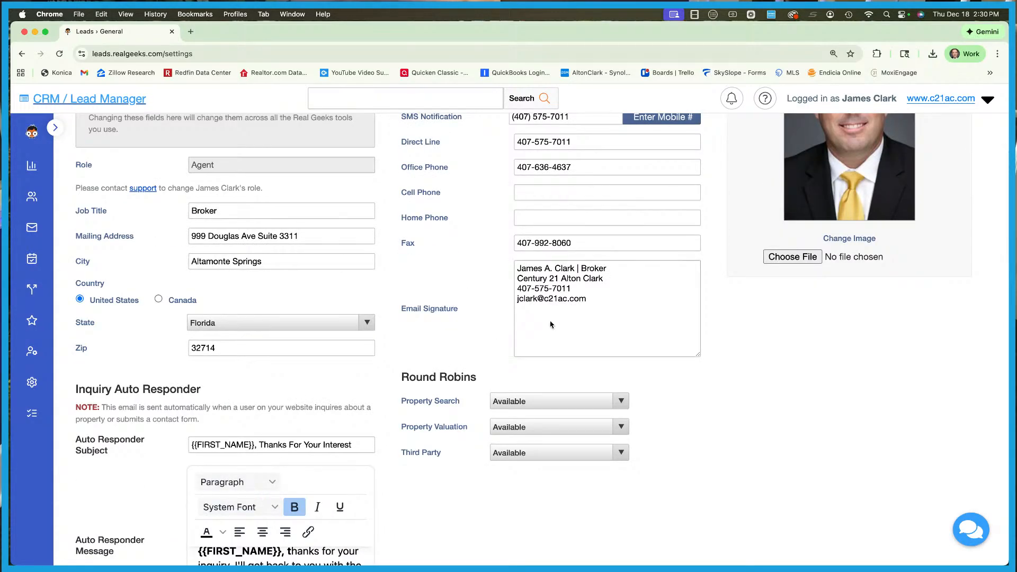
Examine the contact details in the profile's email signature by highlighting the whole signature text, and clear the selection.
scroll(604, 321, up, 1)
click(607, 320)
key(super+a)
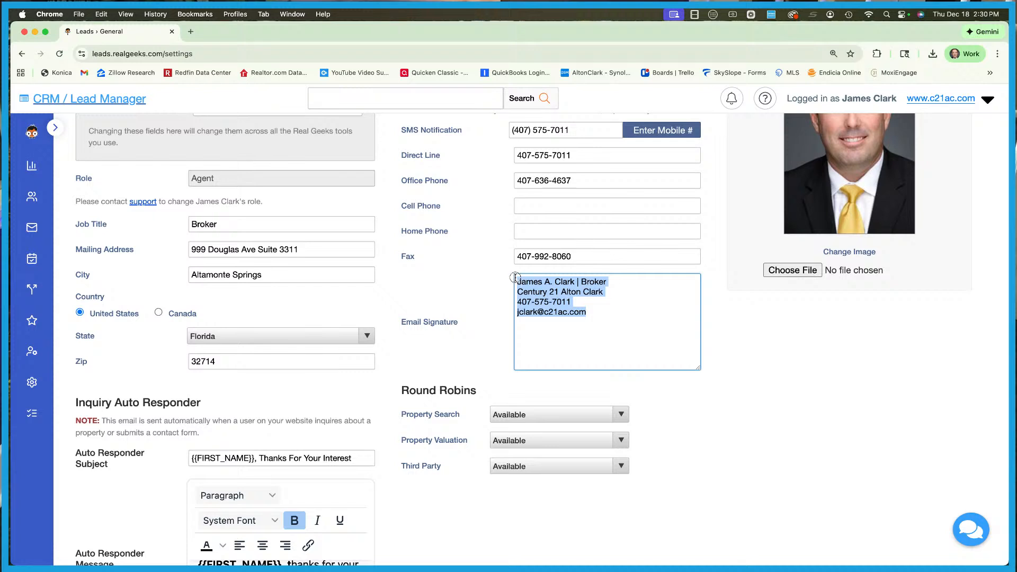
scroll(417, 311, up, 1)
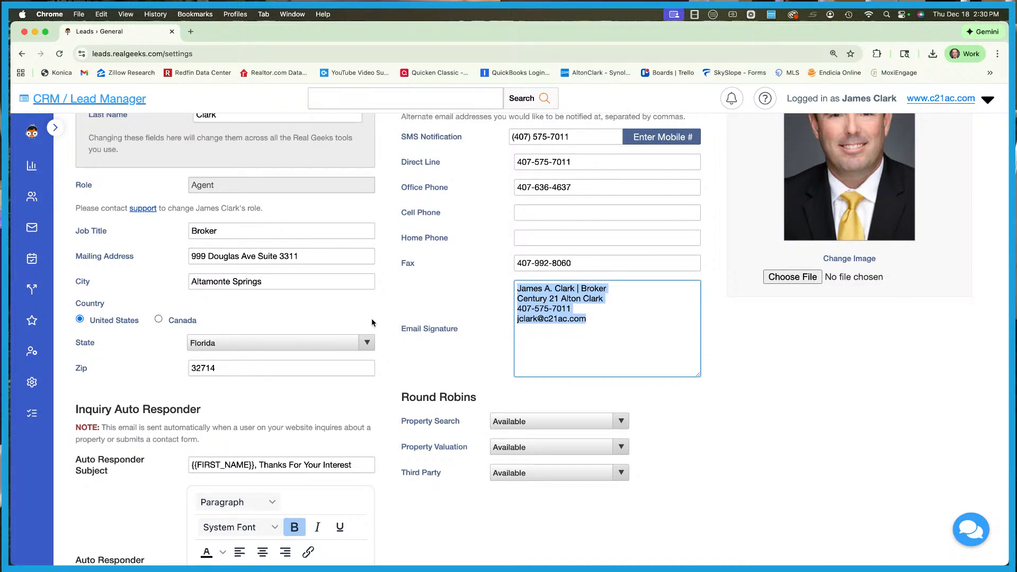
click(539, 302)
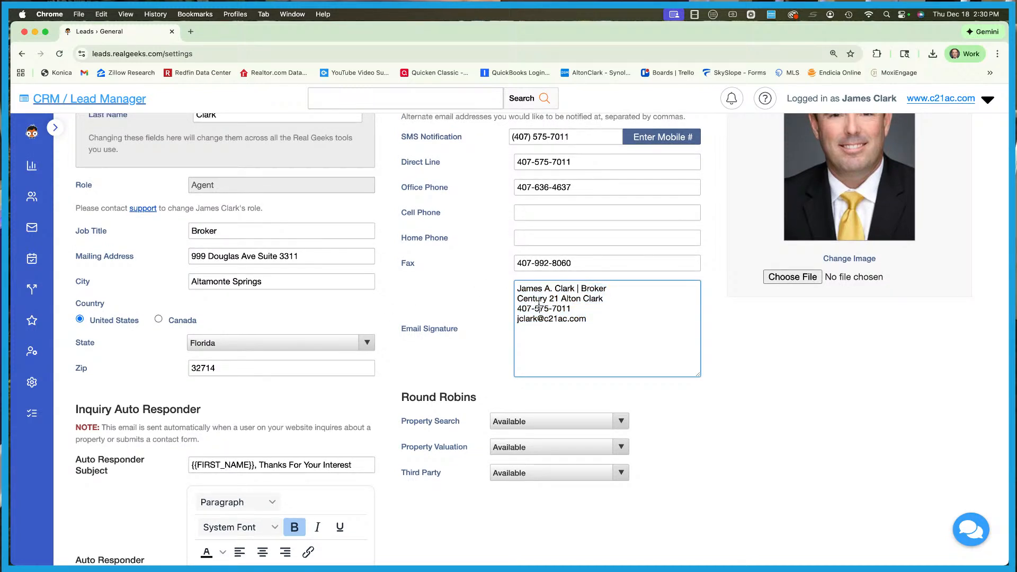
Add a "Regards," line followed by a blank line above the name in the email signature.
click(519, 288)
key(Return)
key(Return)
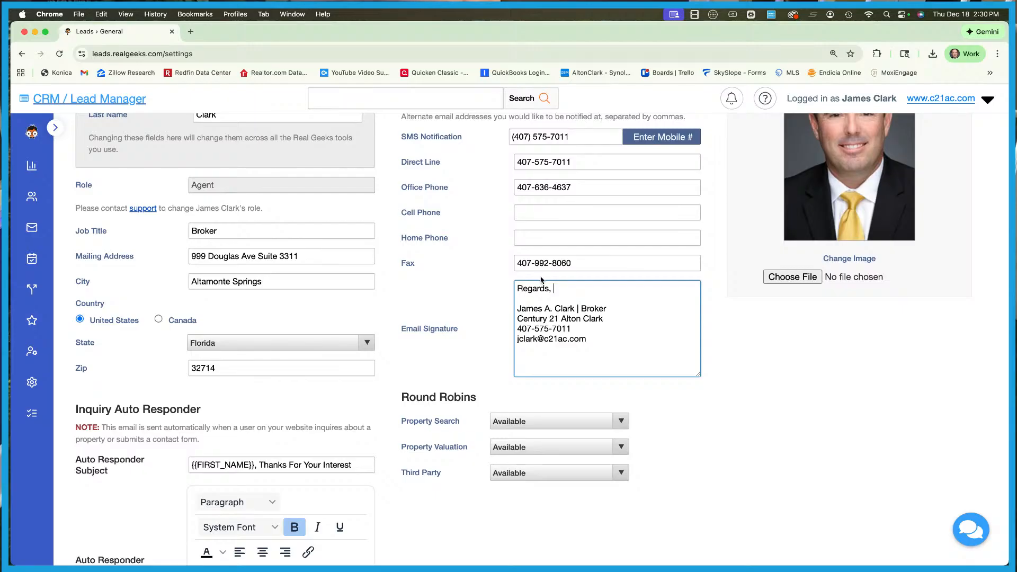
Remove the "Regards," line and the blank lines from the start of the email signature.
drag(569, 286, 477, 286)
key(BackSpace)
key(BackSpace)
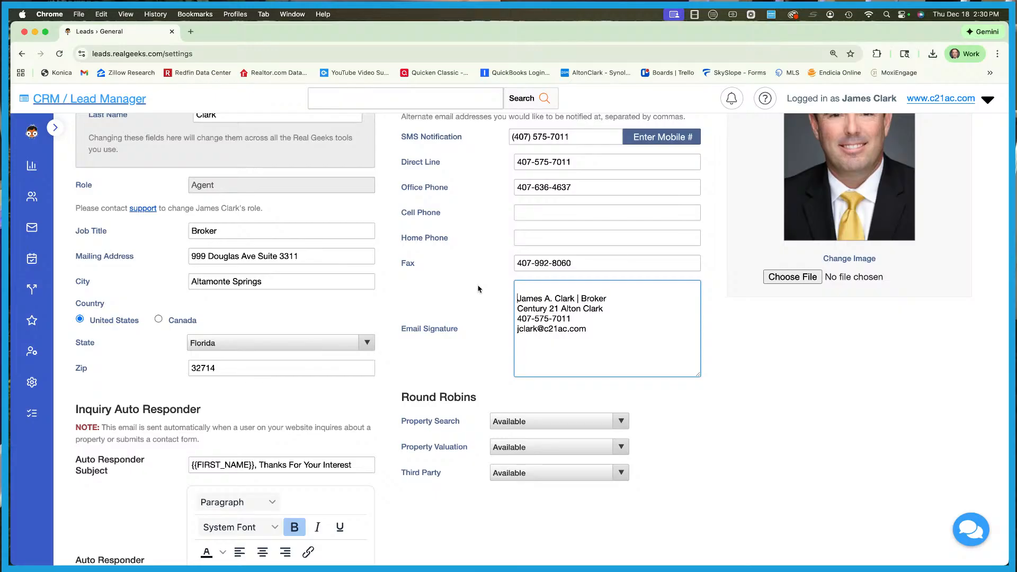
key(BackSpace)
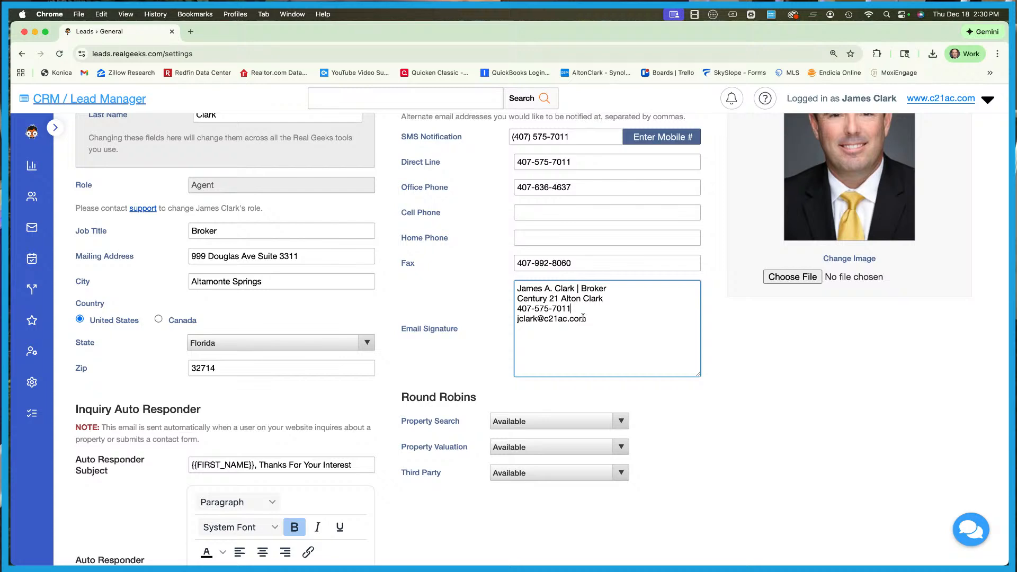
Review the profile's SMS notification number by highlighting it, and look over the merge fields and contact details in the settings.
scroll(380, 356, up, 3)
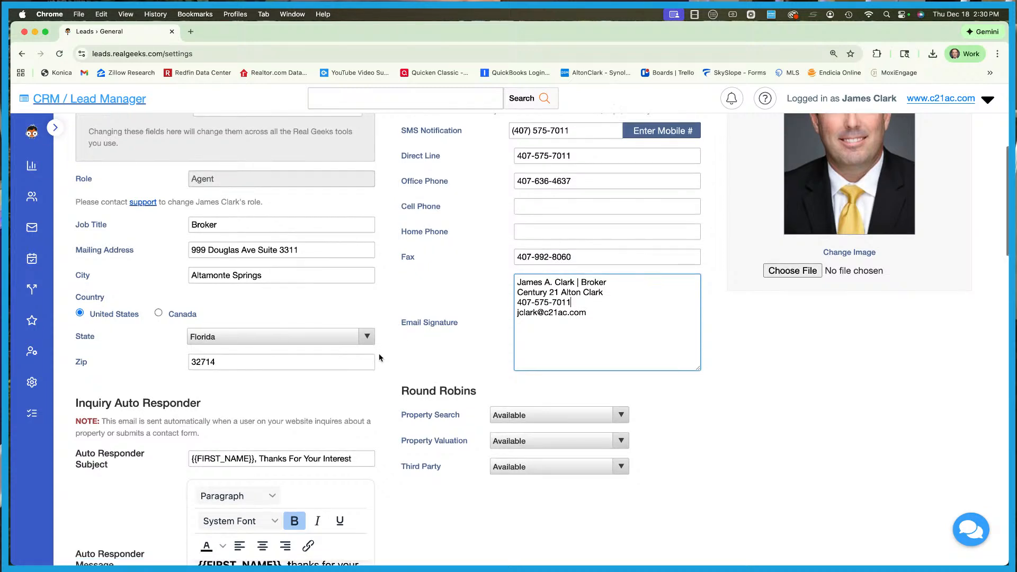
scroll(437, 347, up, 2)
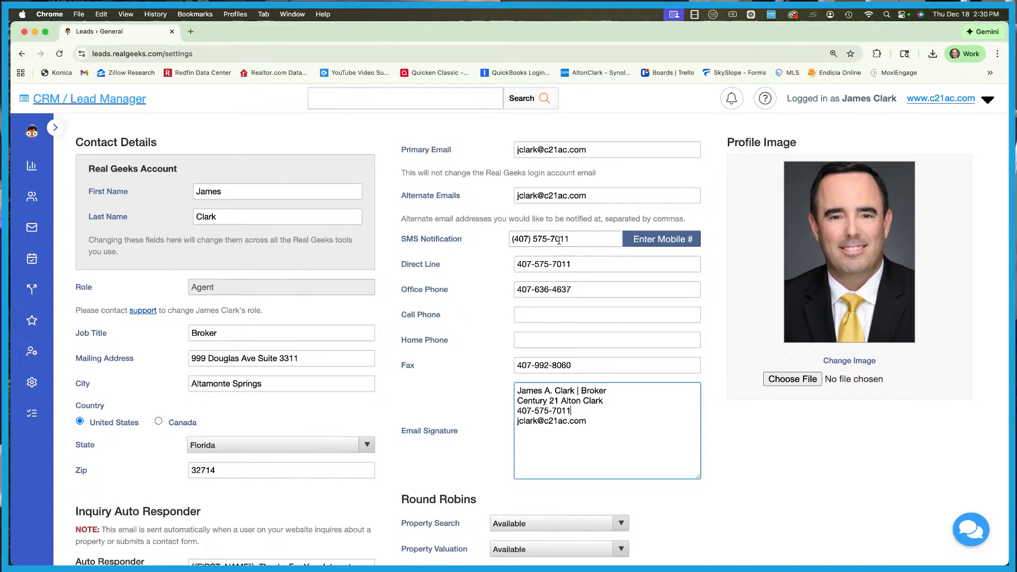
drag(613, 242, 493, 238)
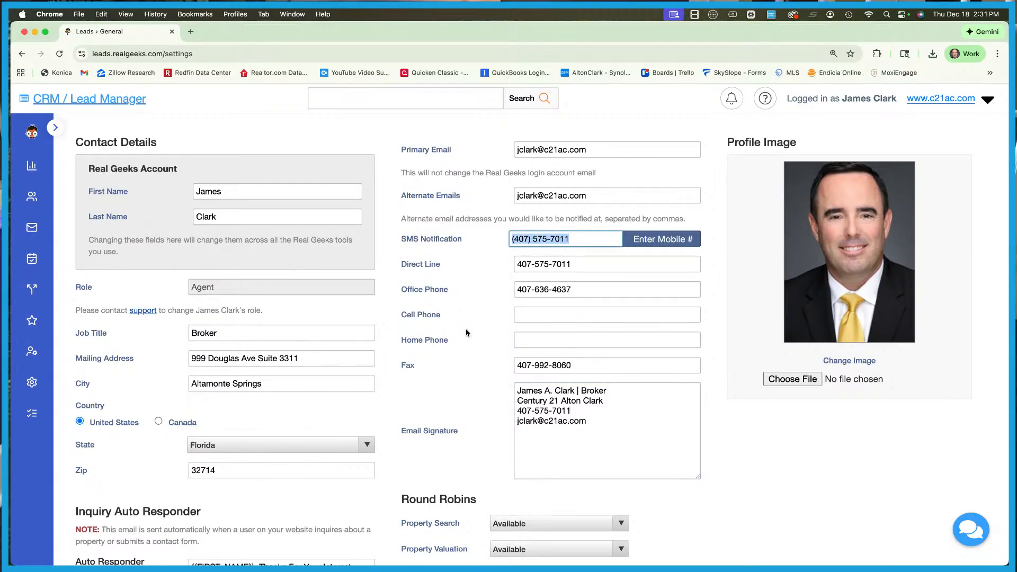
scroll(467, 333, down, 15)
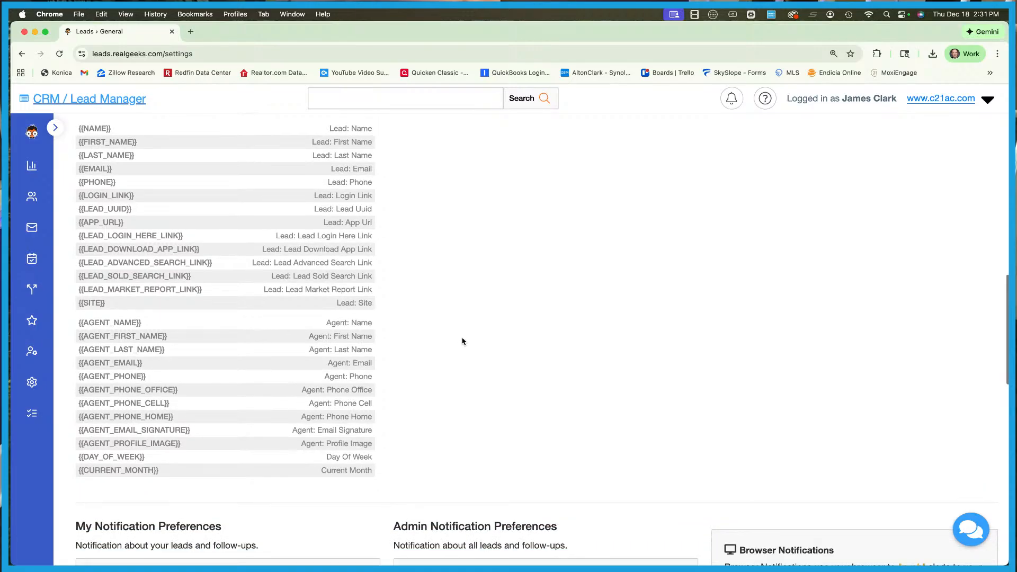
scroll(480, 360, up, 12)
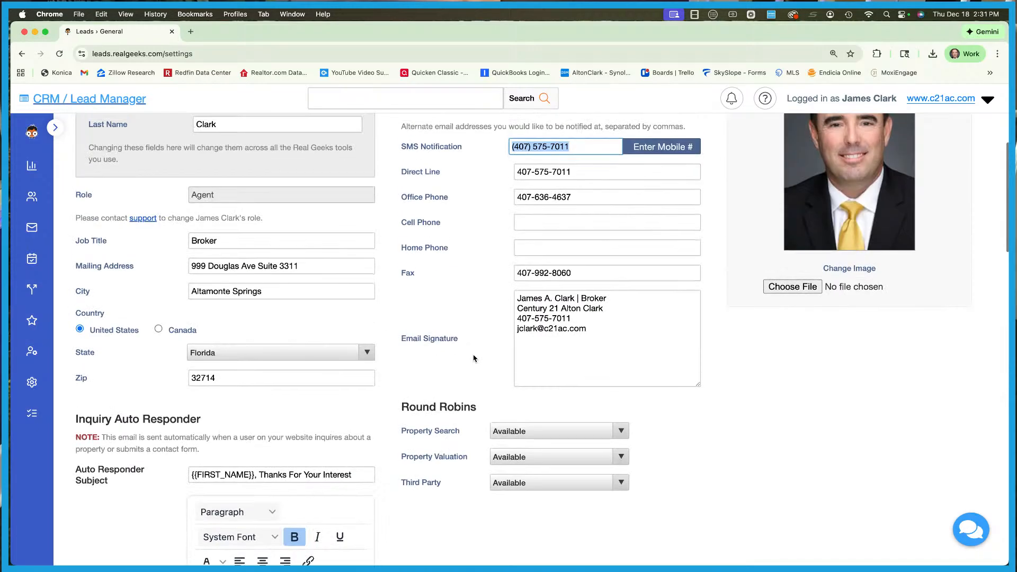
scroll(475, 358, up, 2)
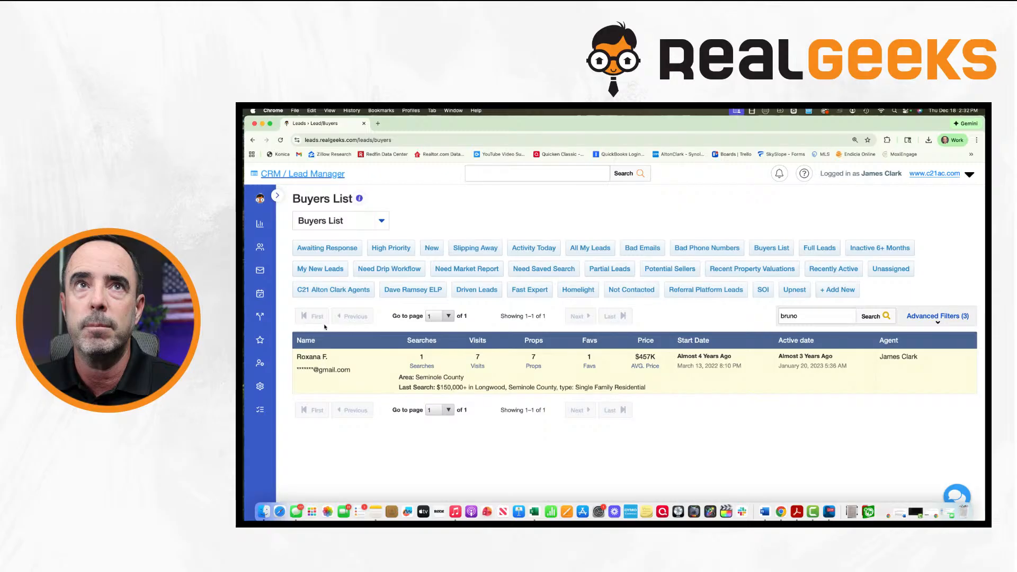
Open the full leads list and filter it to leads whose assigned agent includes any of the logged-in agent.
click(273, 244)
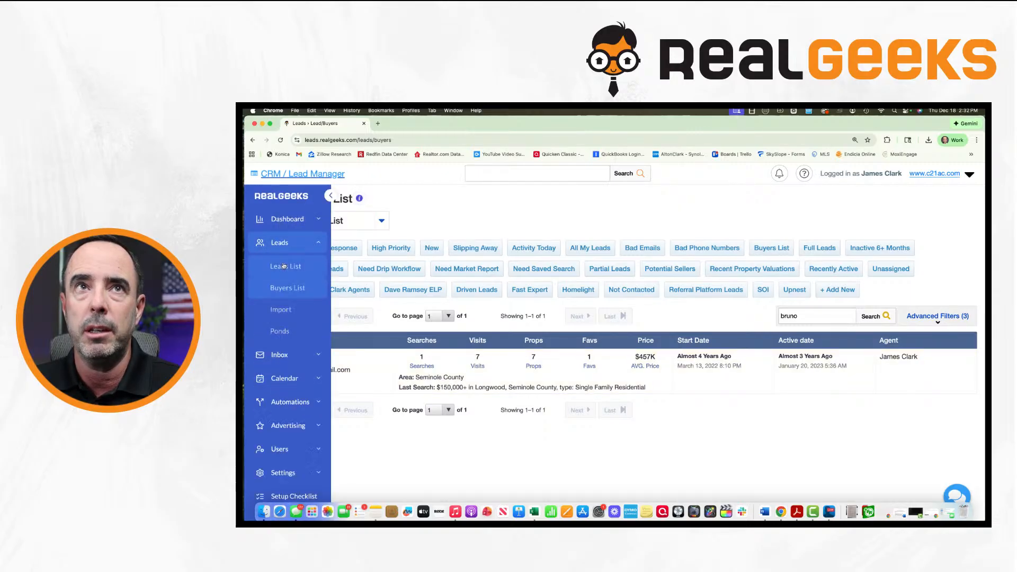
click(285, 267)
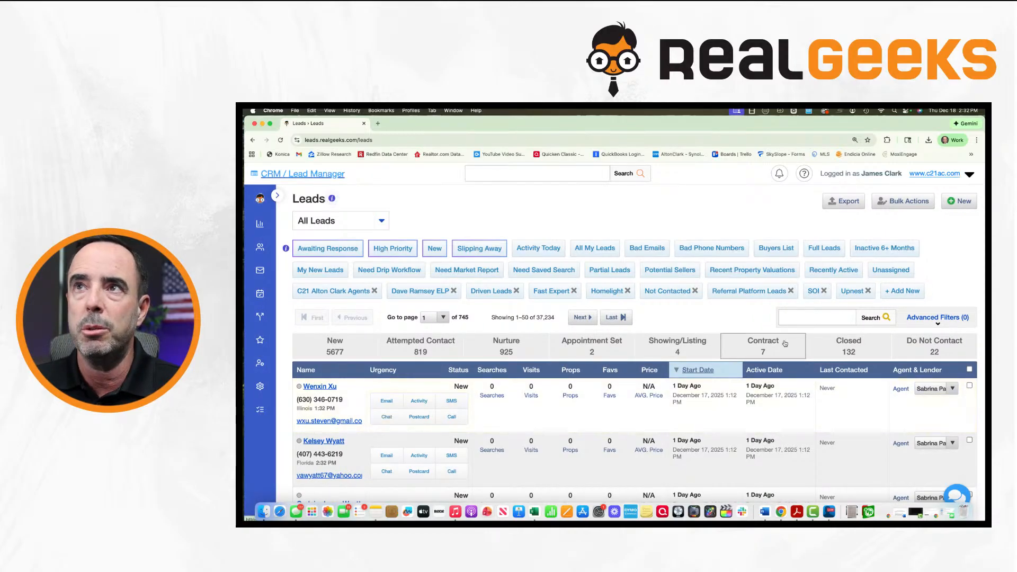
click(937, 318)
click(381, 360)
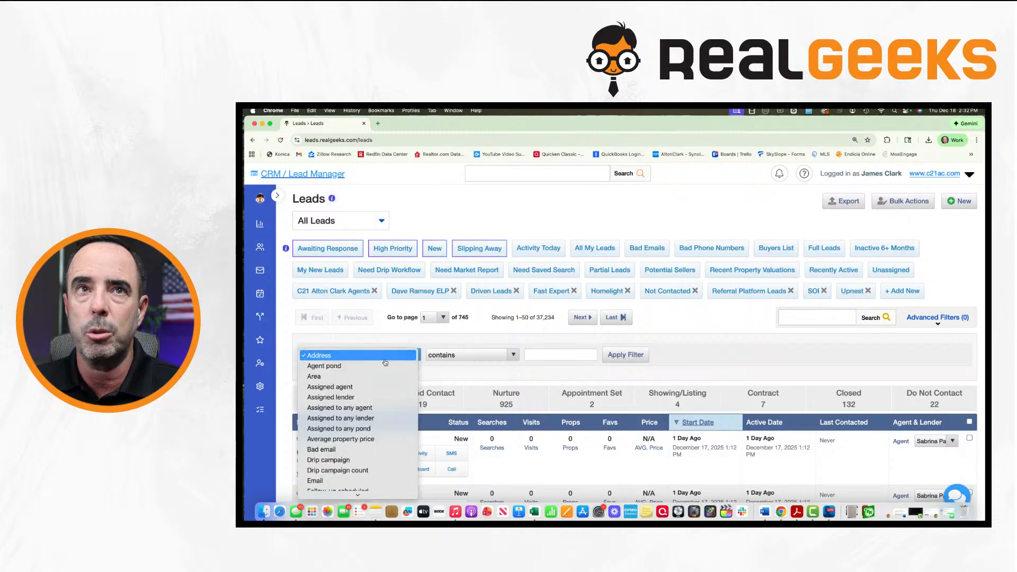
click(335, 387)
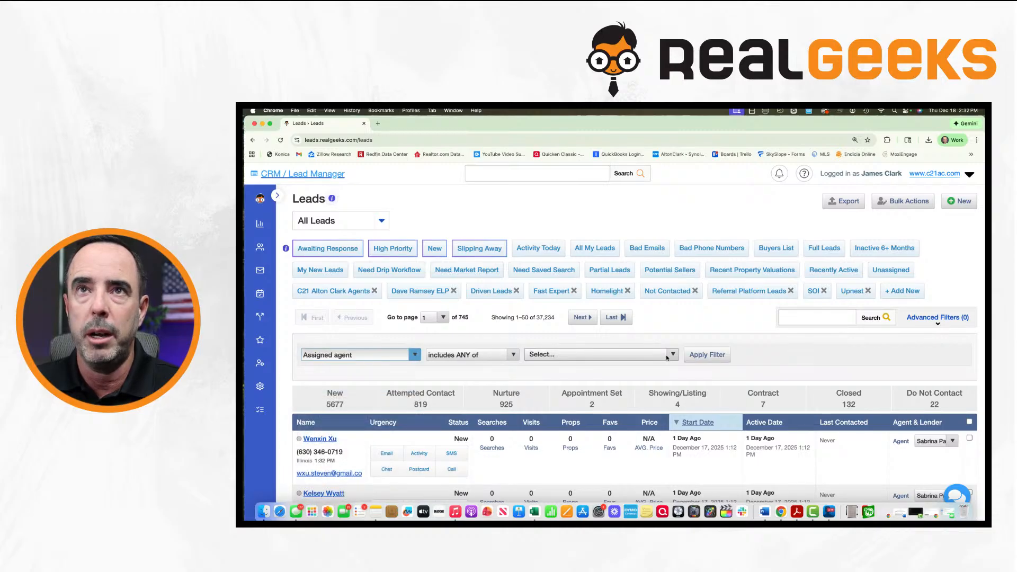
click(556, 354)
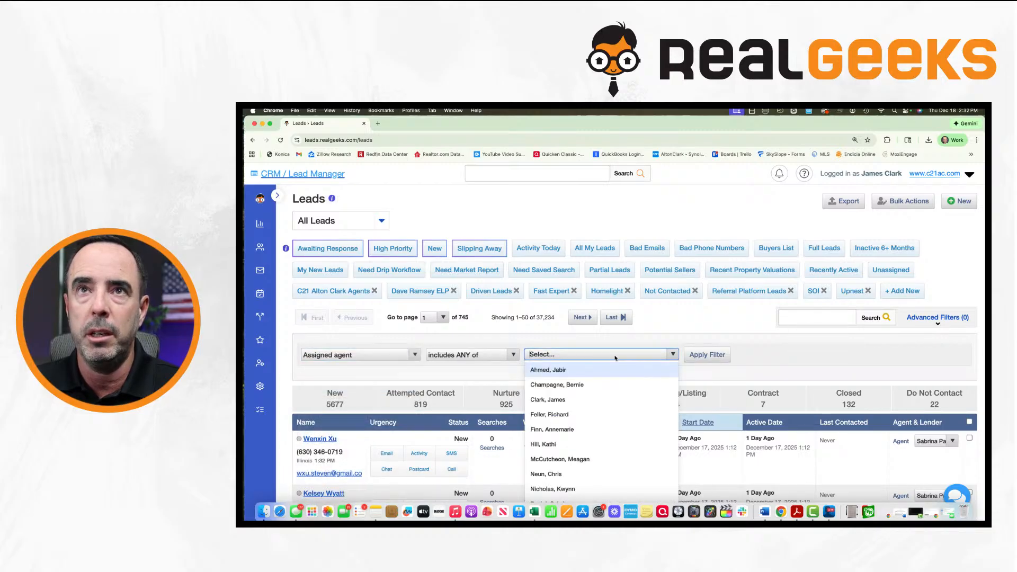
click(555, 405)
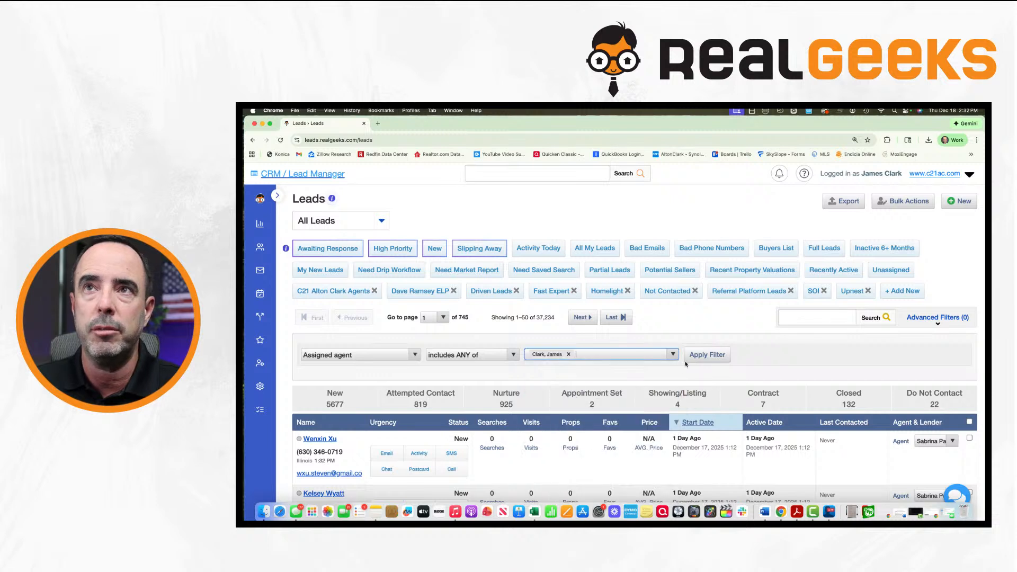
click(713, 359)
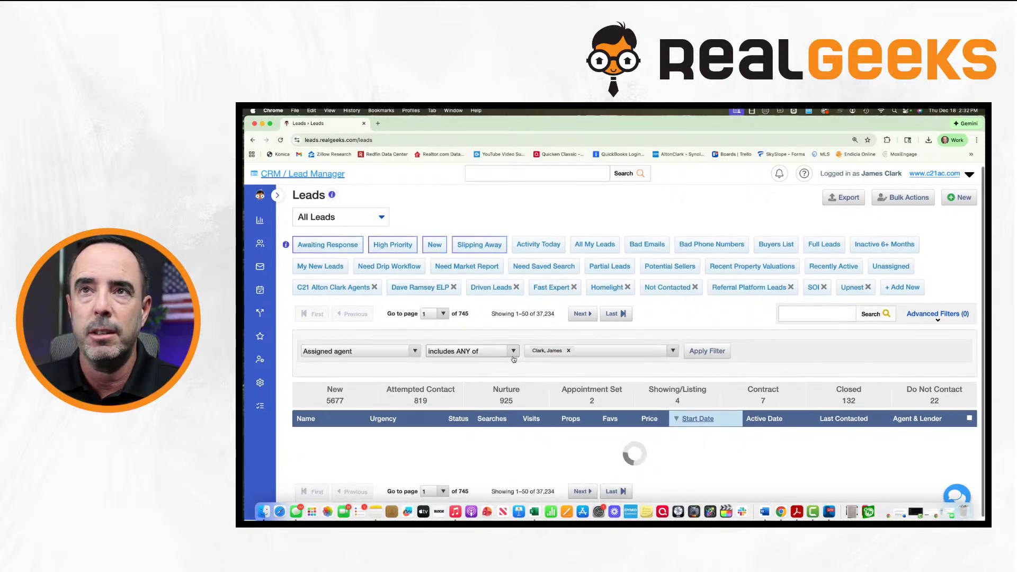
Open the first lead in the filtered list and examine its details down to the lead assignment and source.
scroll(514, 359, down, 3)
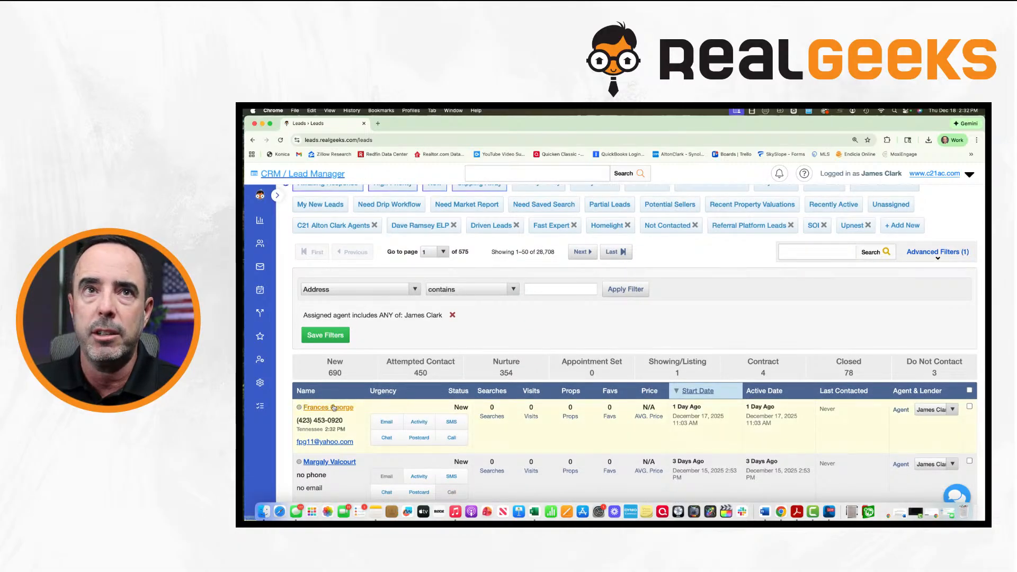
click(353, 405)
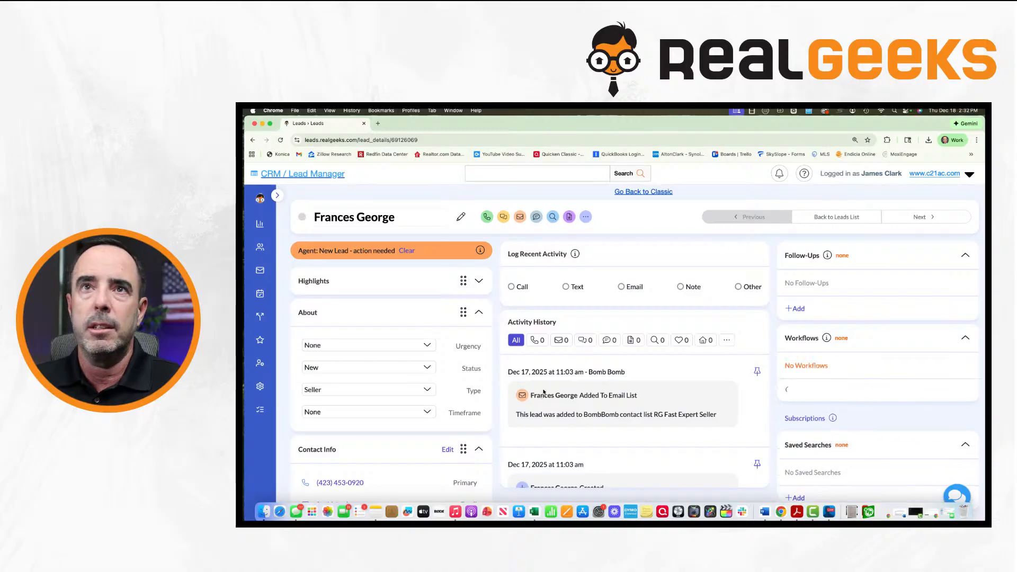
scroll(475, 377, down, 1)
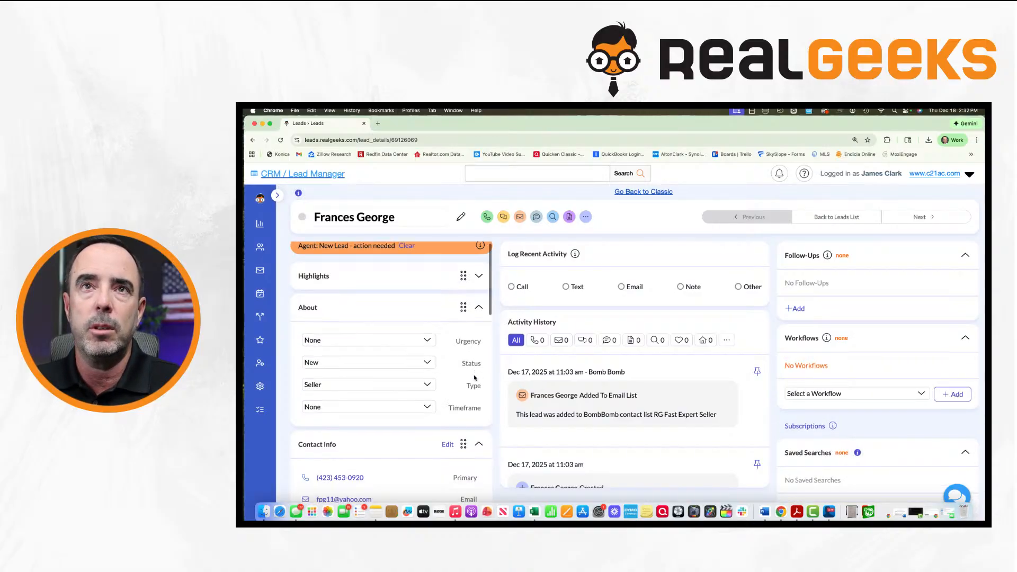
scroll(475, 377, down, 10)
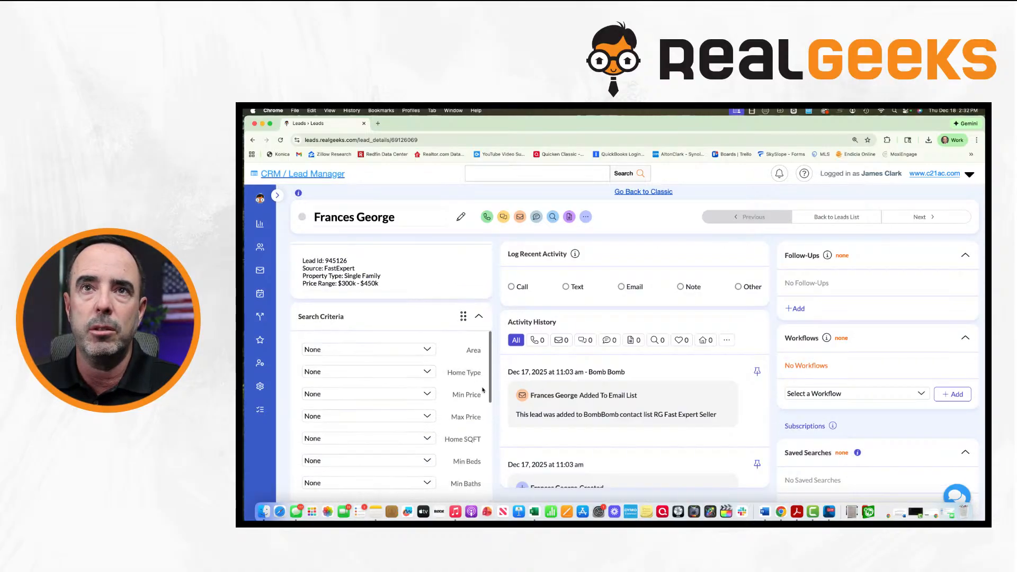
scroll(483, 391, down, 10)
scroll(378, 470, down, 1)
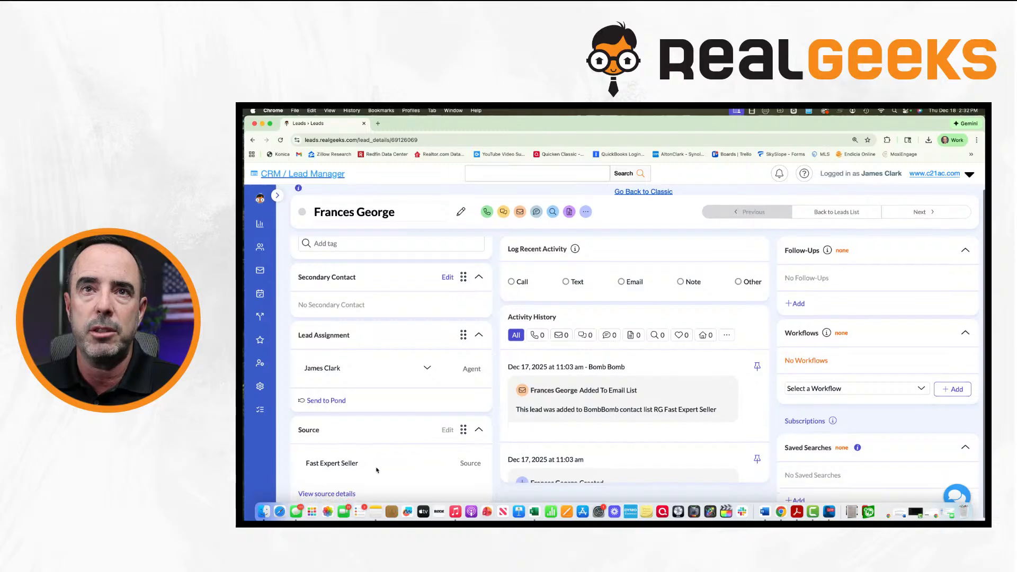
scroll(378, 470, down, 1)
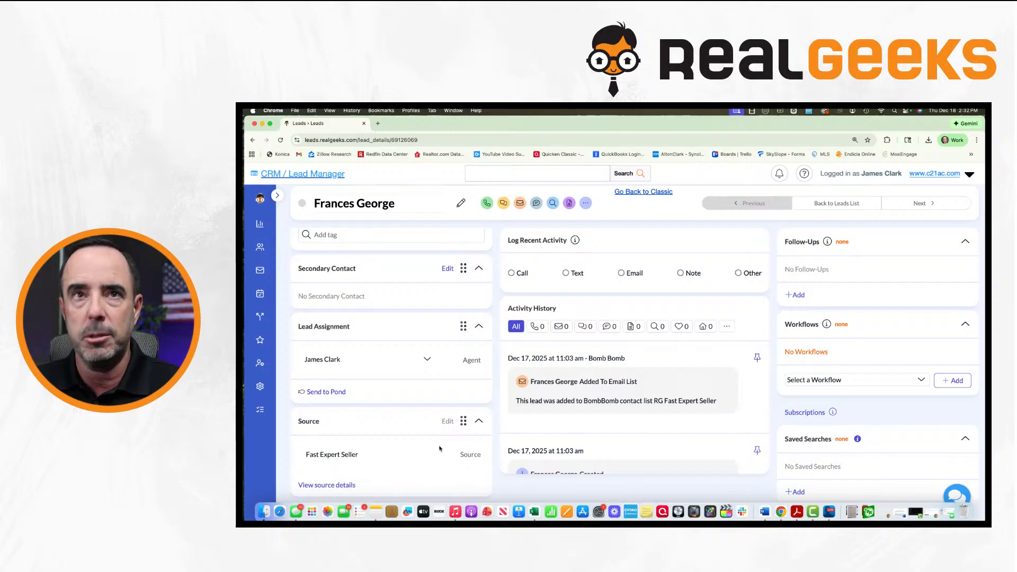
scroll(436, 445, up, 1)
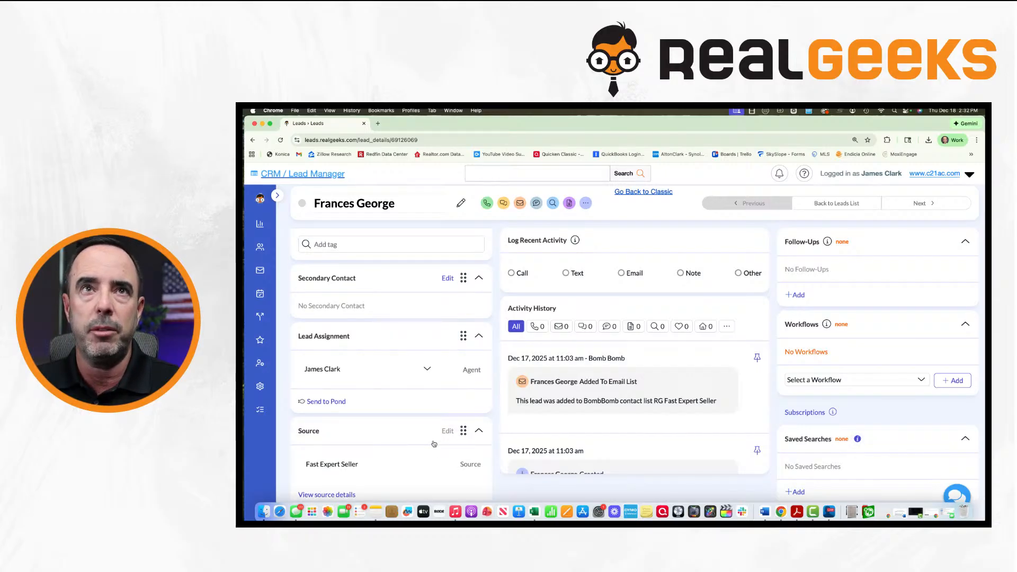
scroll(509, 435, up, 1)
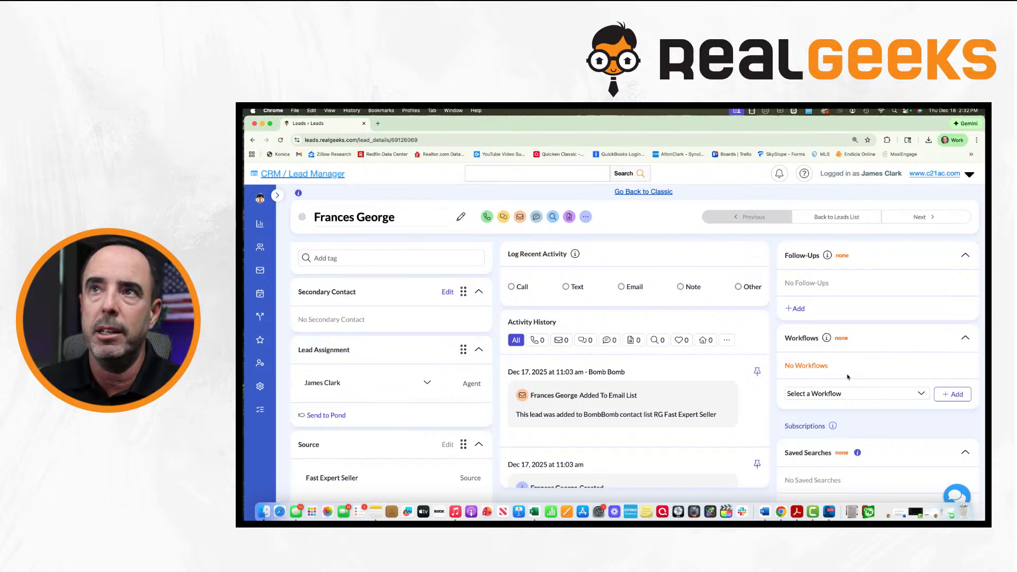
Open the lead's workflow selection list and review the workflows available for assignment.
click(830, 395)
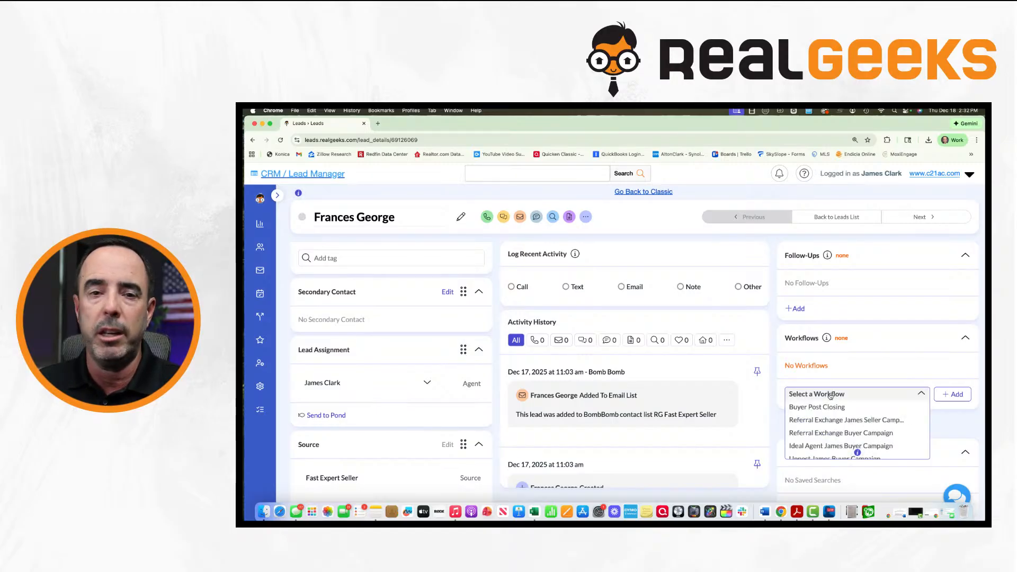
scroll(830, 396, down, 1)
scroll(830, 397, up, 1)
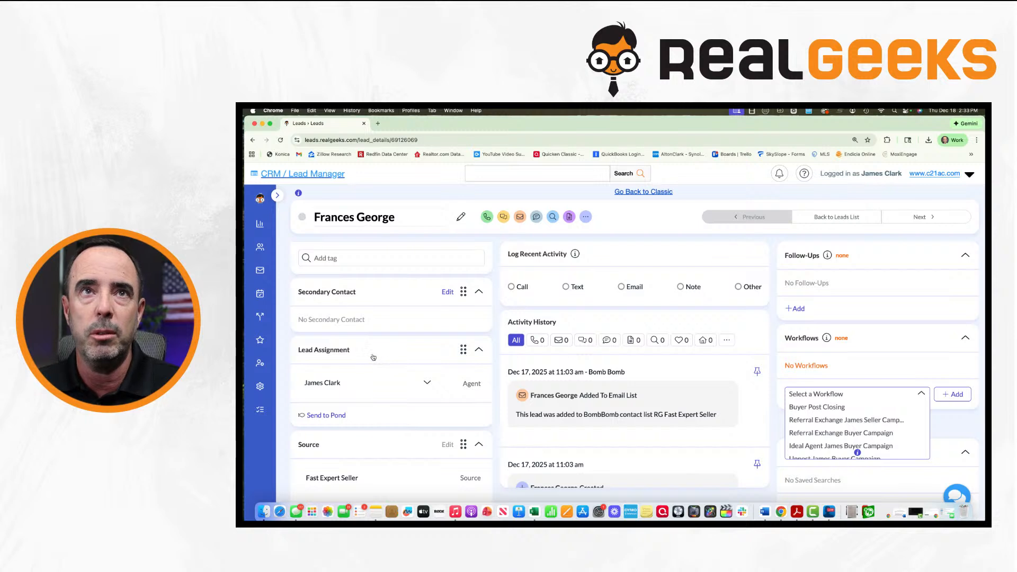
Review the lead's tags, assignment and source, try to edit the source, and expand the source details.
scroll(376, 356, down, 2)
scroll(416, 367, down, 1)
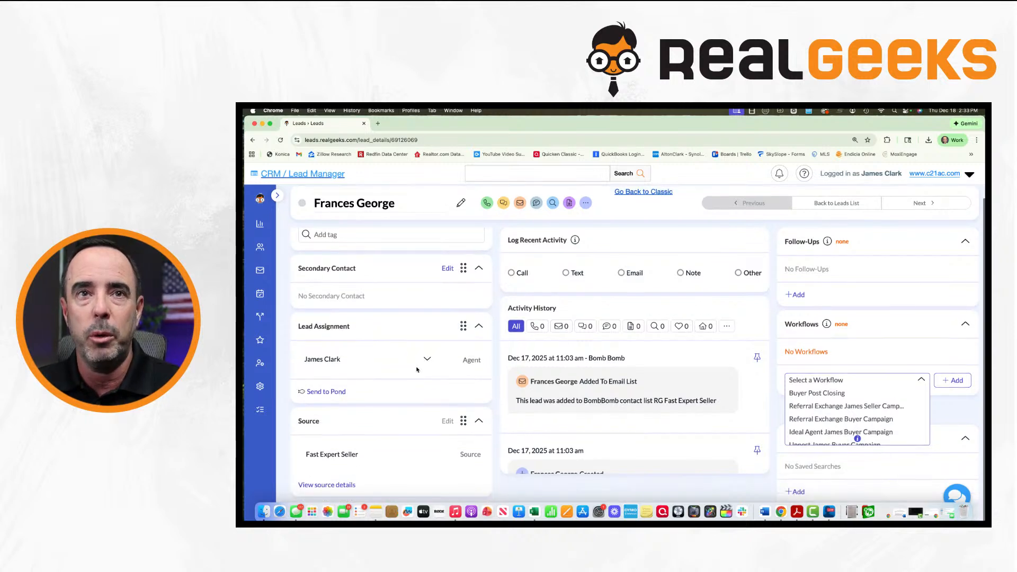
scroll(414, 374, up, 3)
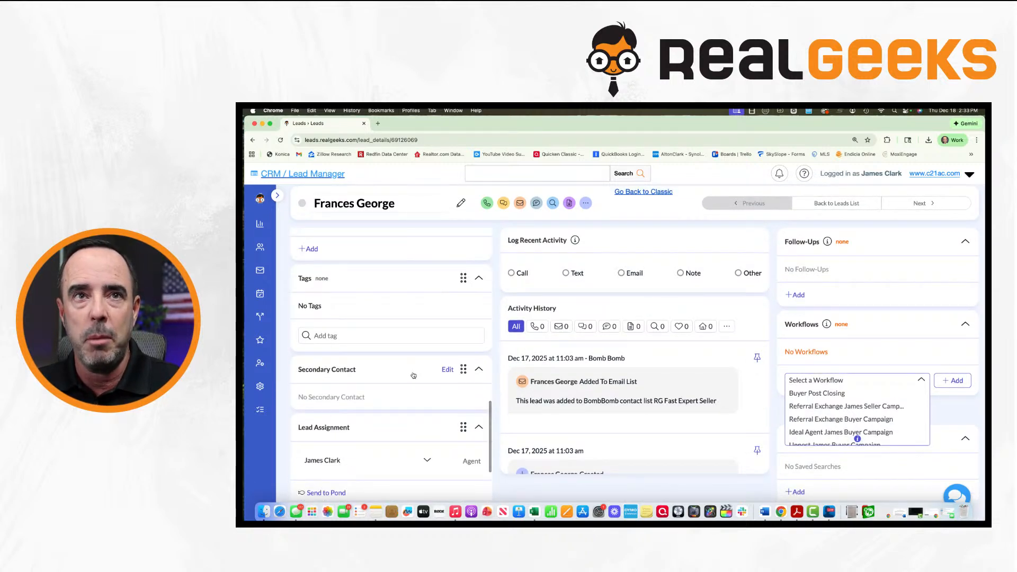
scroll(413, 375, down, 5)
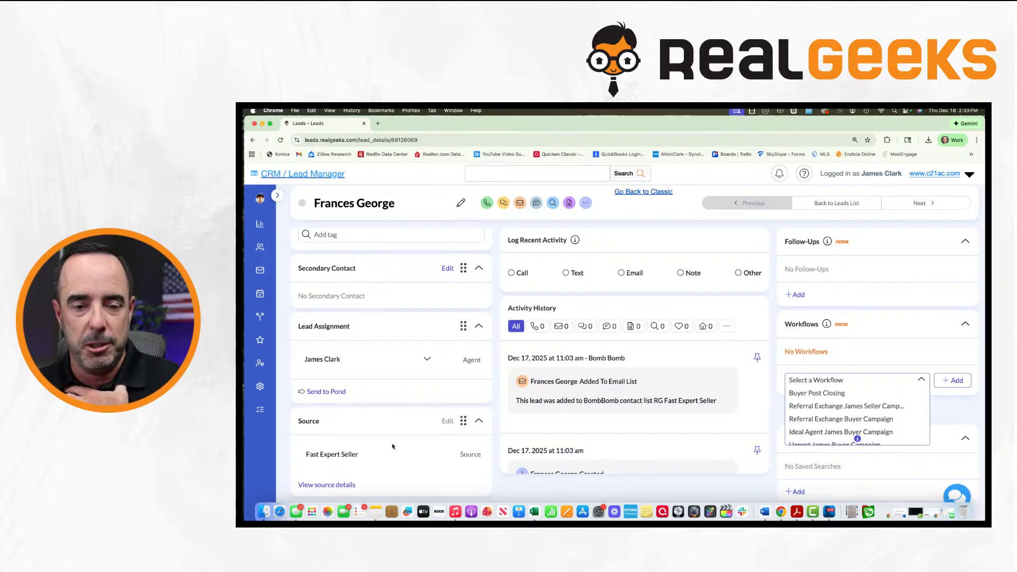
click(448, 422)
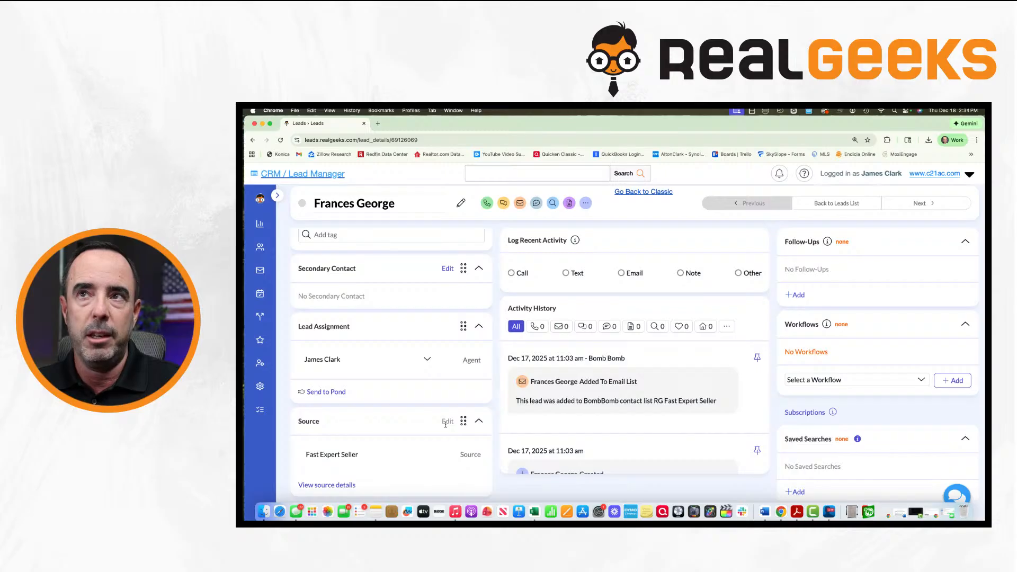
click(354, 485)
scroll(408, 462, down, 1)
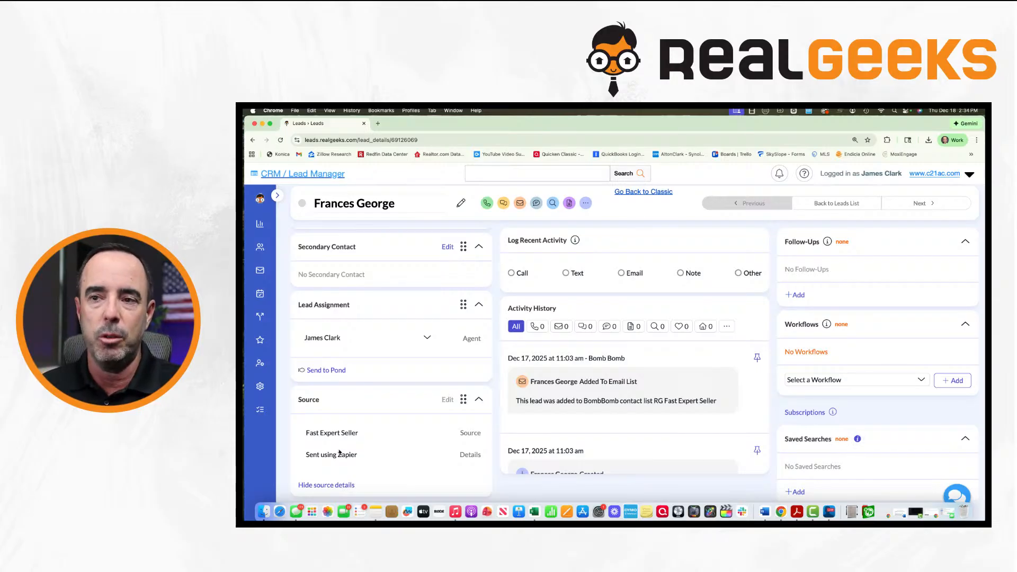
Return to the leads list, open the second lead, and examine its lead assignment and source.
mouse_move(274, 204)
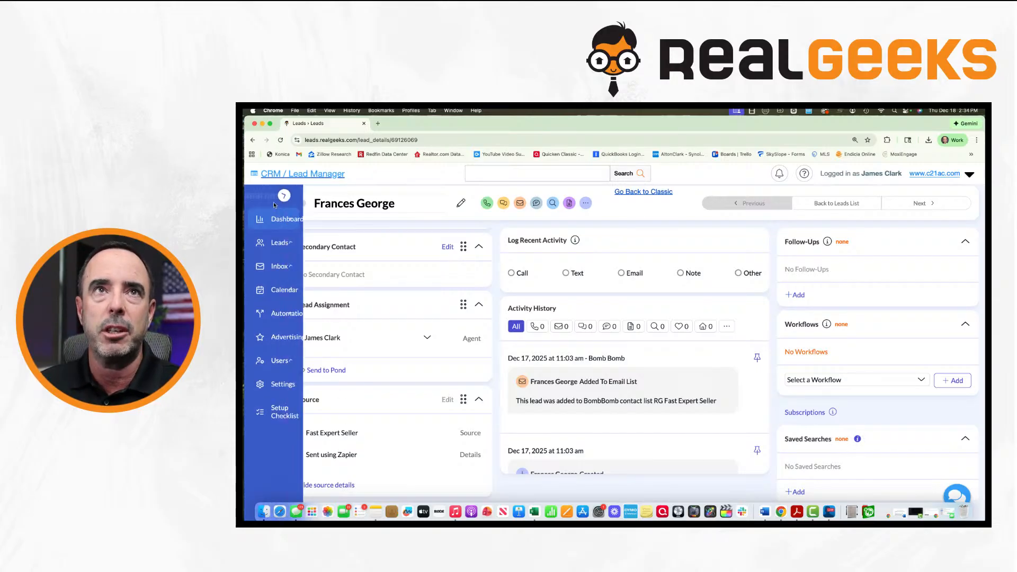
click(280, 243)
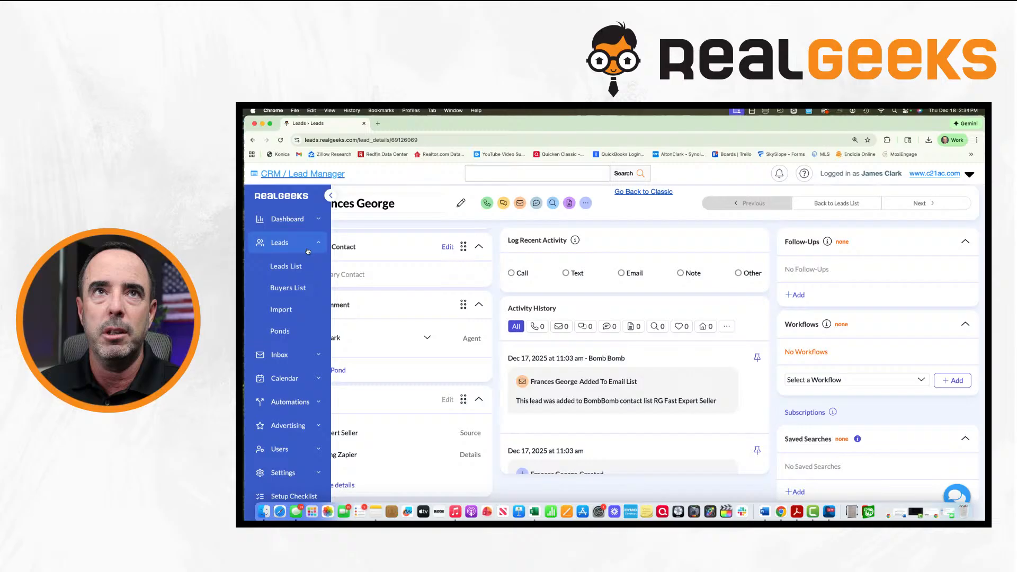
click(286, 267)
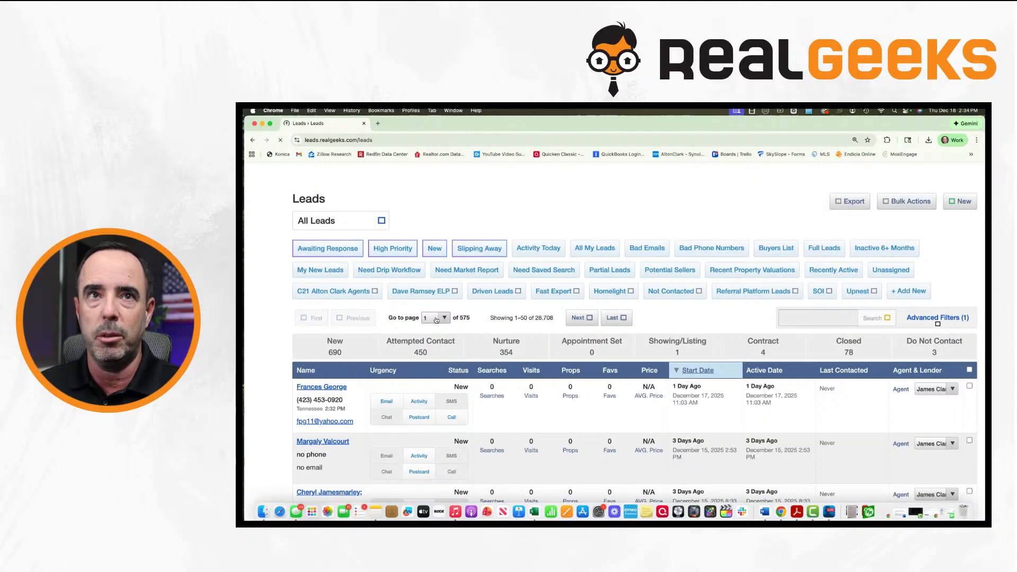
scroll(436, 319, down, 3)
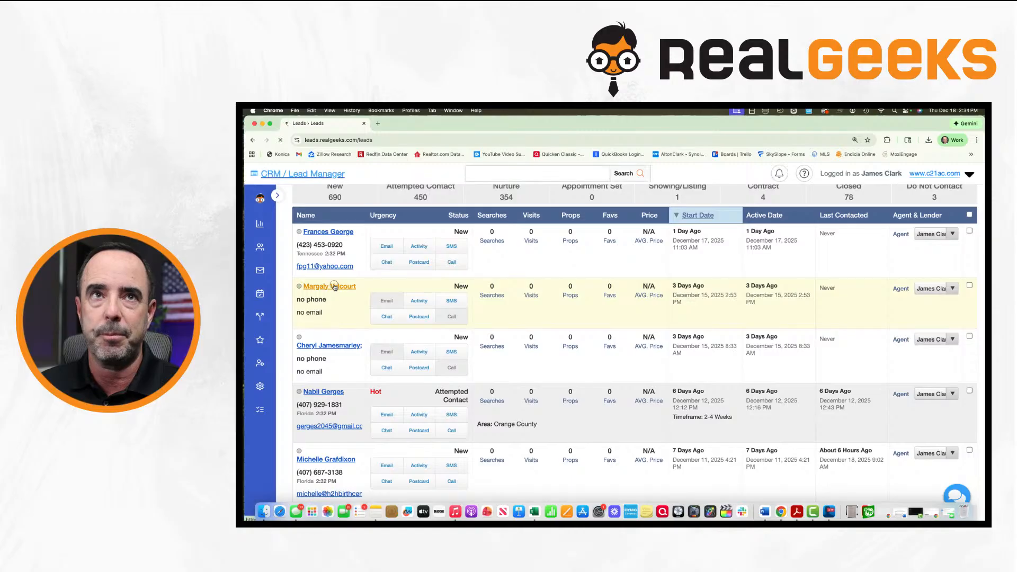
click(334, 286)
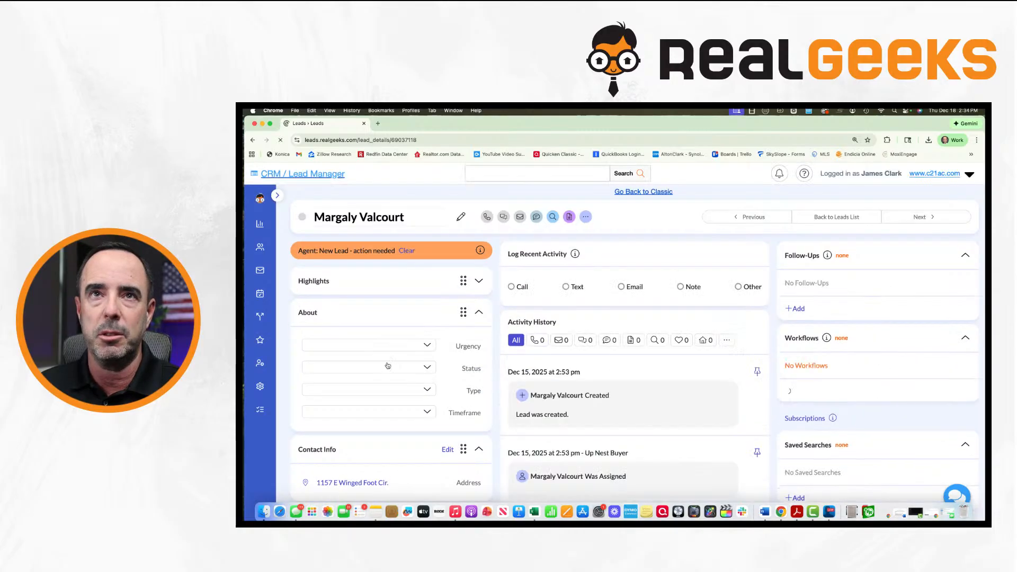
scroll(392, 368, down, 5)
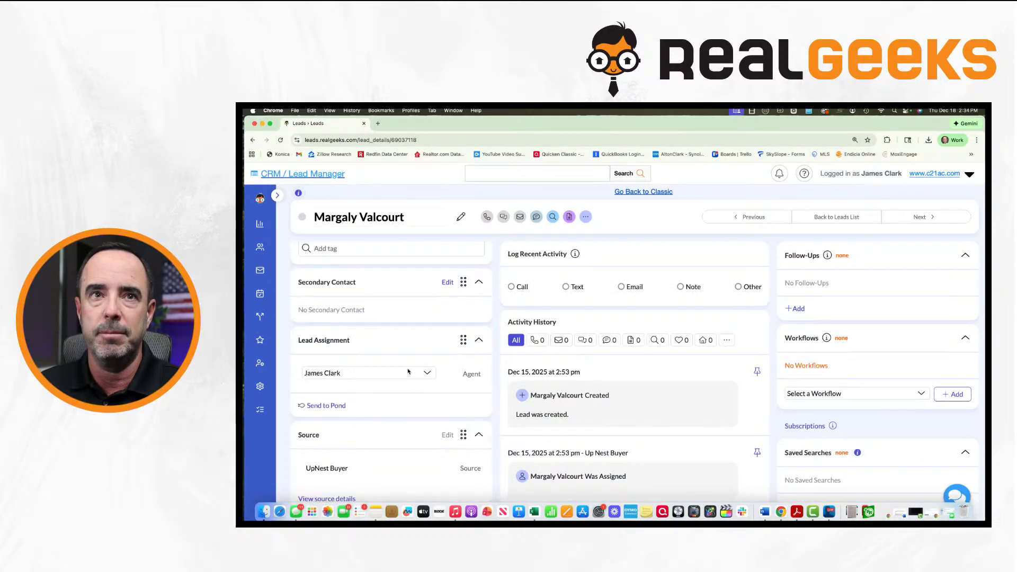
scroll(433, 421, down, 1)
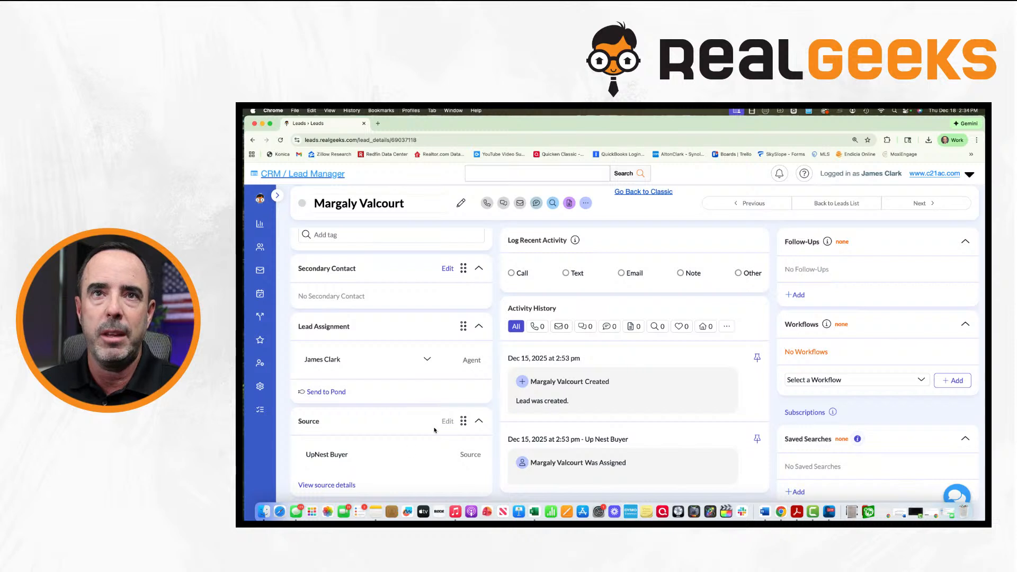
Expand the current lead's source details, and open the third lead in the list to examine its assignment and source.
click(327, 484)
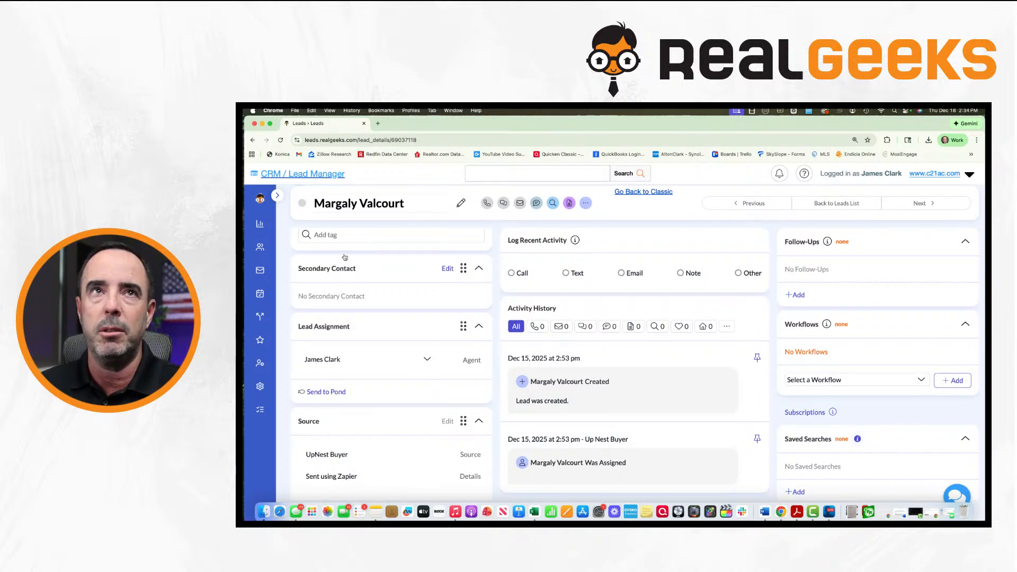
click(254, 141)
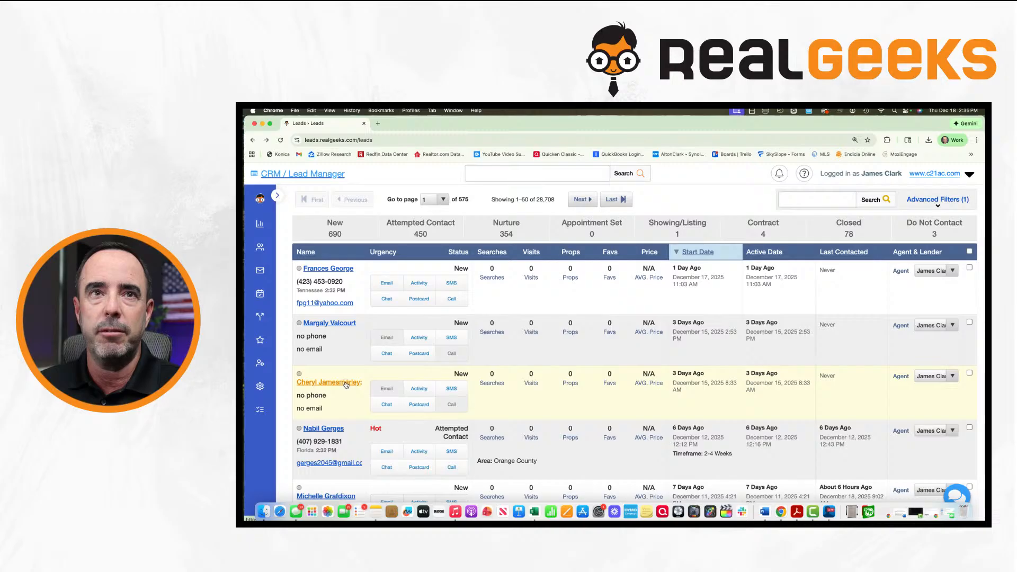
click(346, 384)
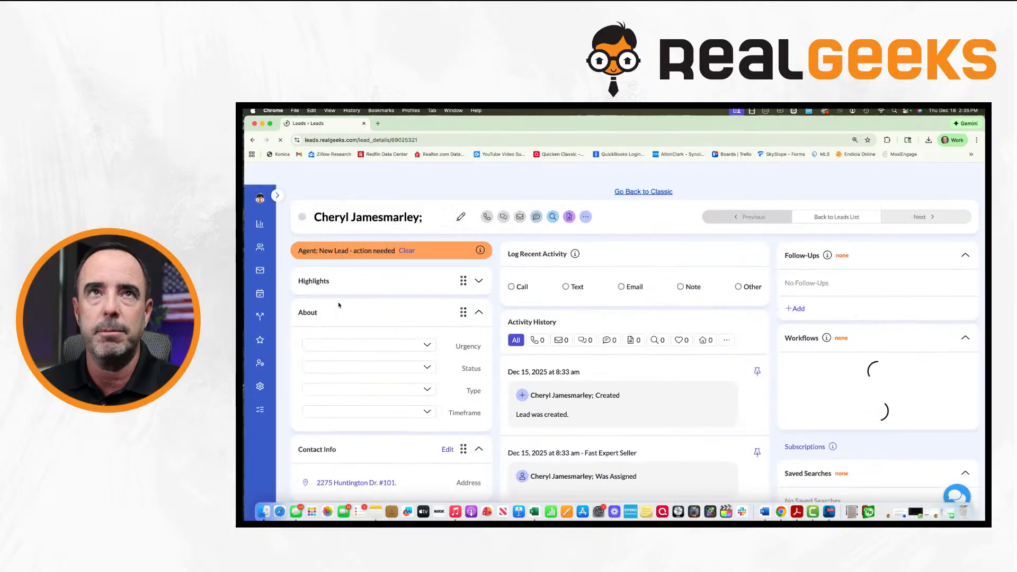
scroll(377, 327, down, 8)
scroll(445, 343, down, 6)
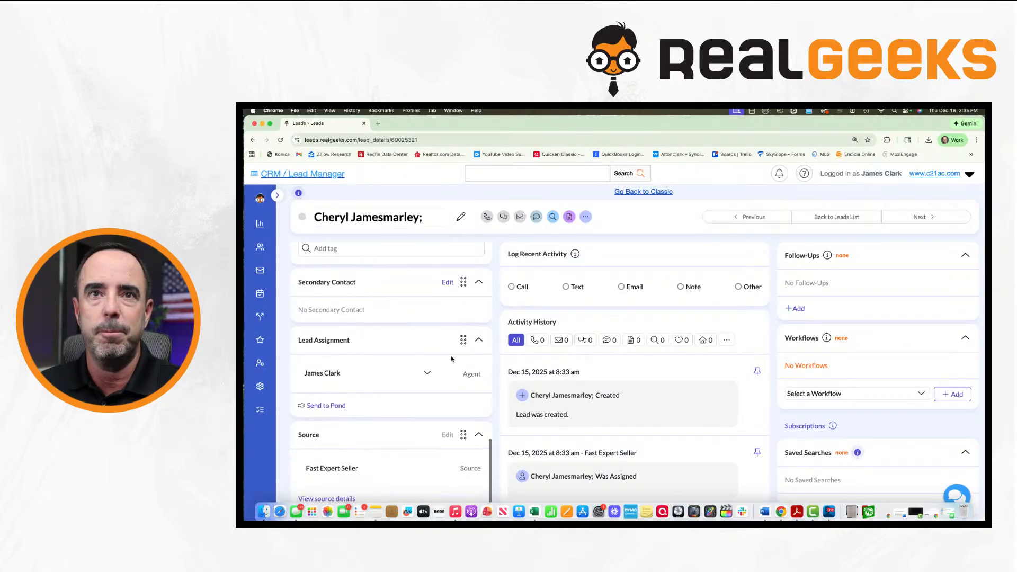
scroll(451, 359, up, 10)
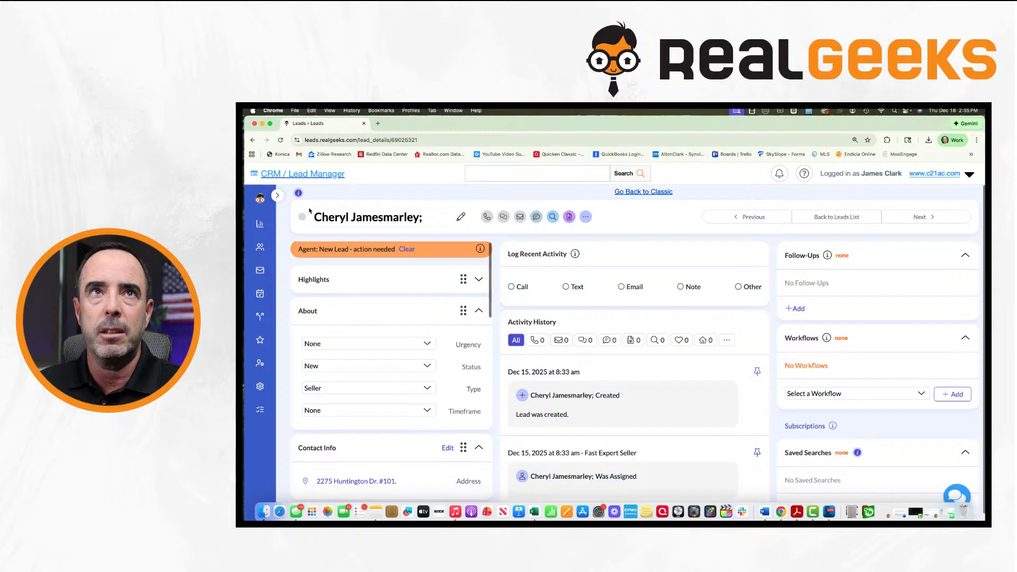
Return to the leads list, open the lead started on December 10, 2025, and examine its assignment and source.
click(255, 140)
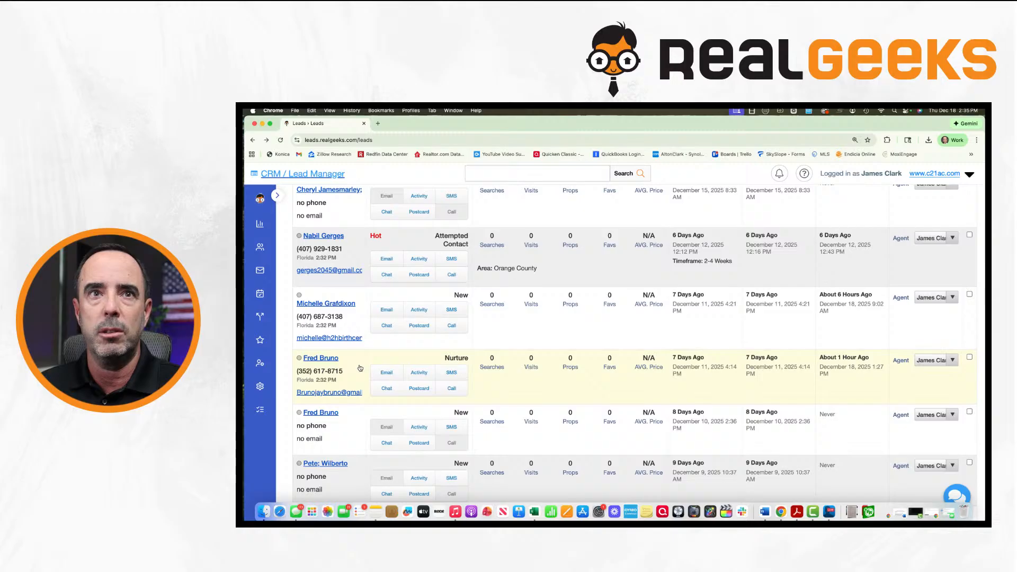
scroll(359, 369, down, 1)
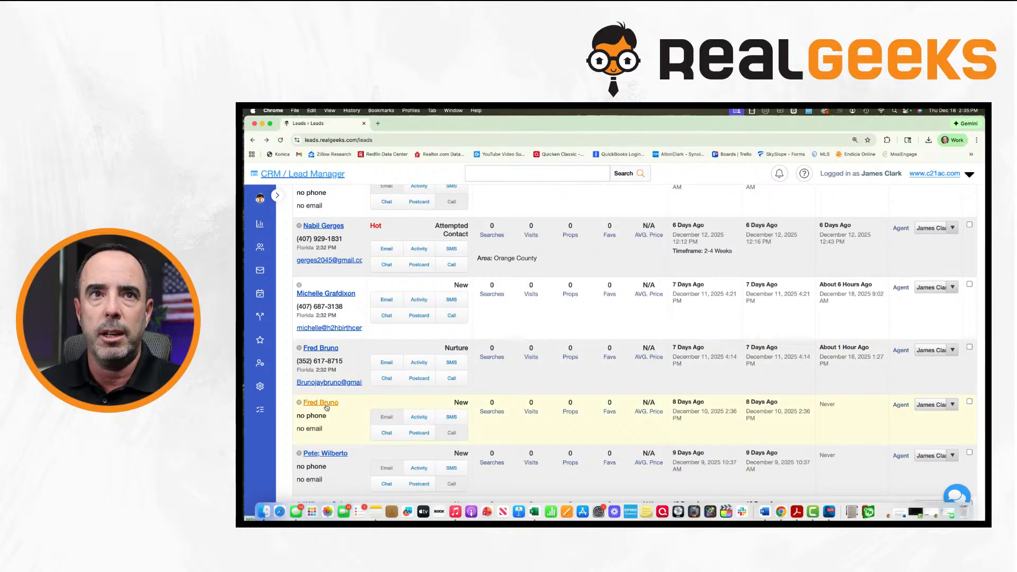
click(324, 404)
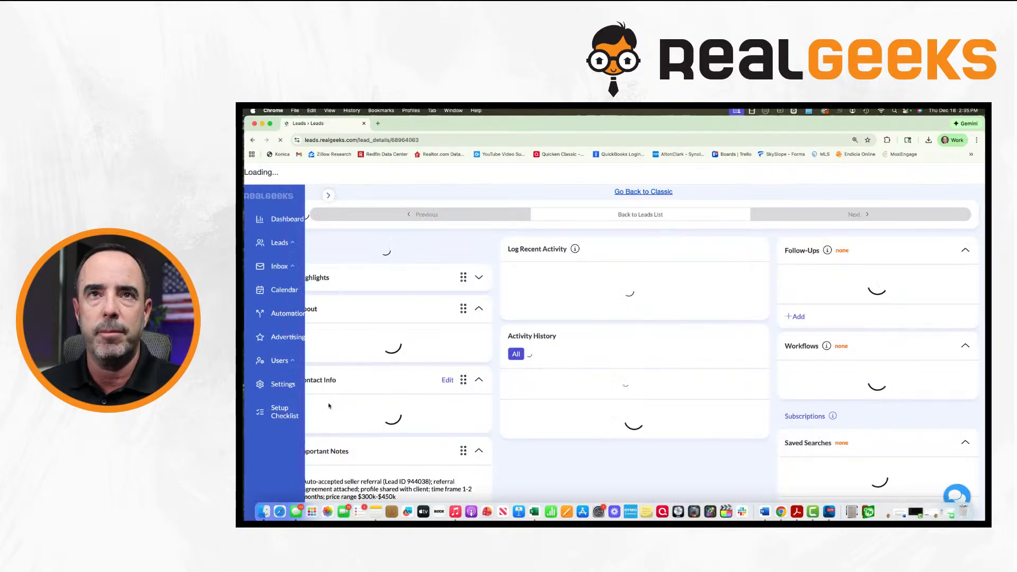
scroll(479, 401, down, 10)
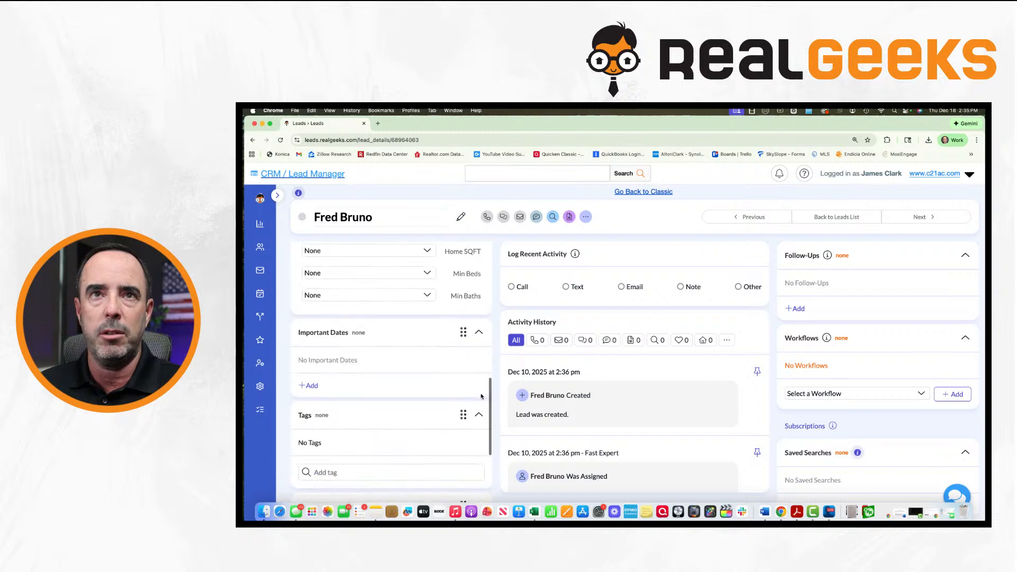
scroll(479, 401, down, 4)
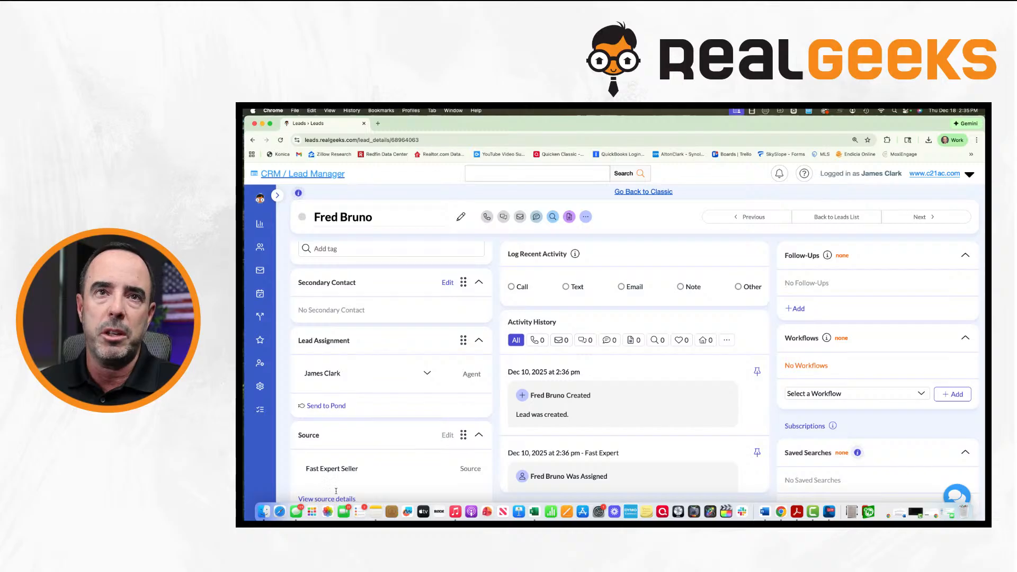
scroll(372, 454, down, 1)
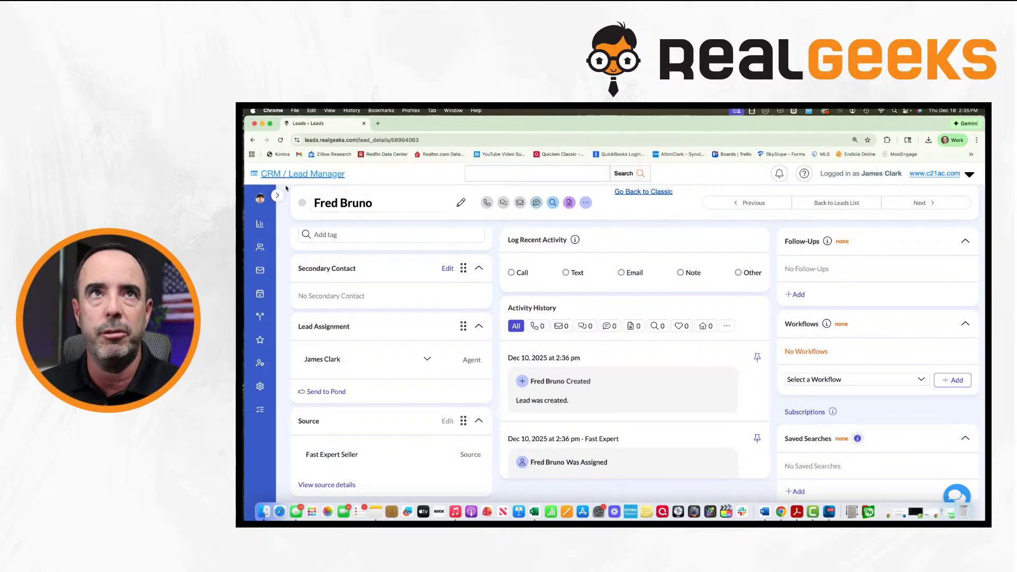
Reopen the full leads list and remove the assigned-agent condition from the advanced filters.
mouse_move(259, 269)
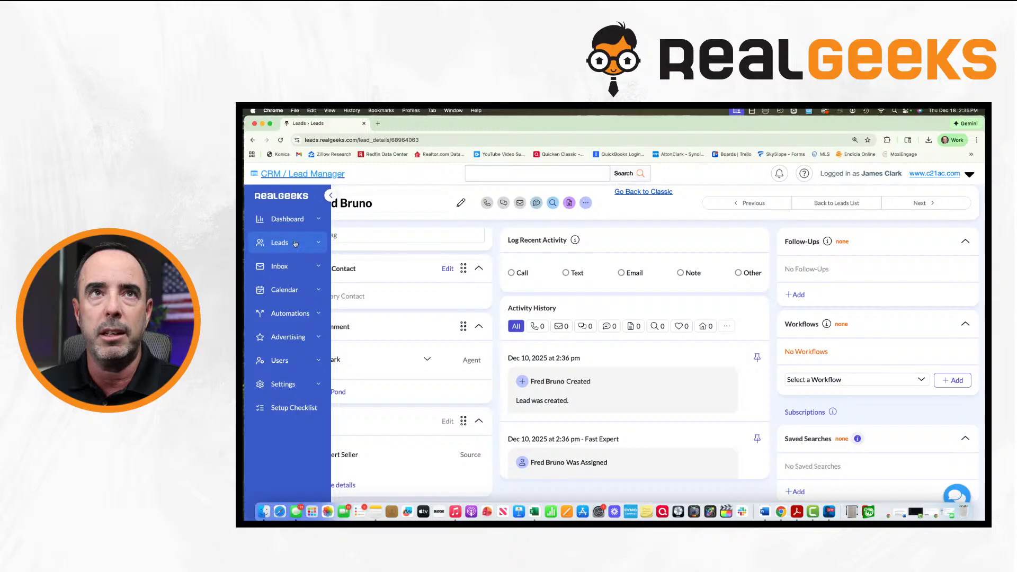
click(280, 242)
click(299, 272)
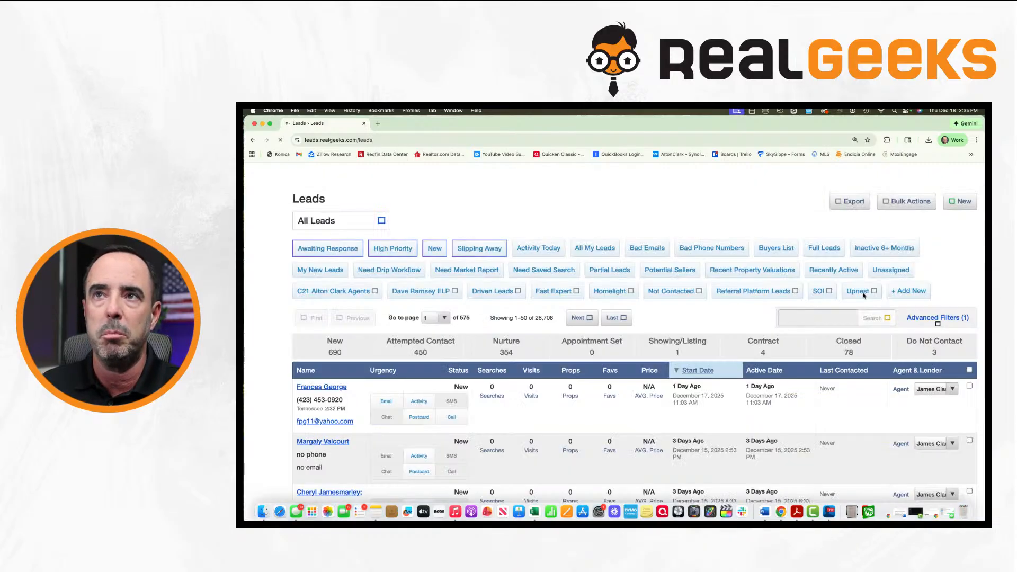
click(938, 317)
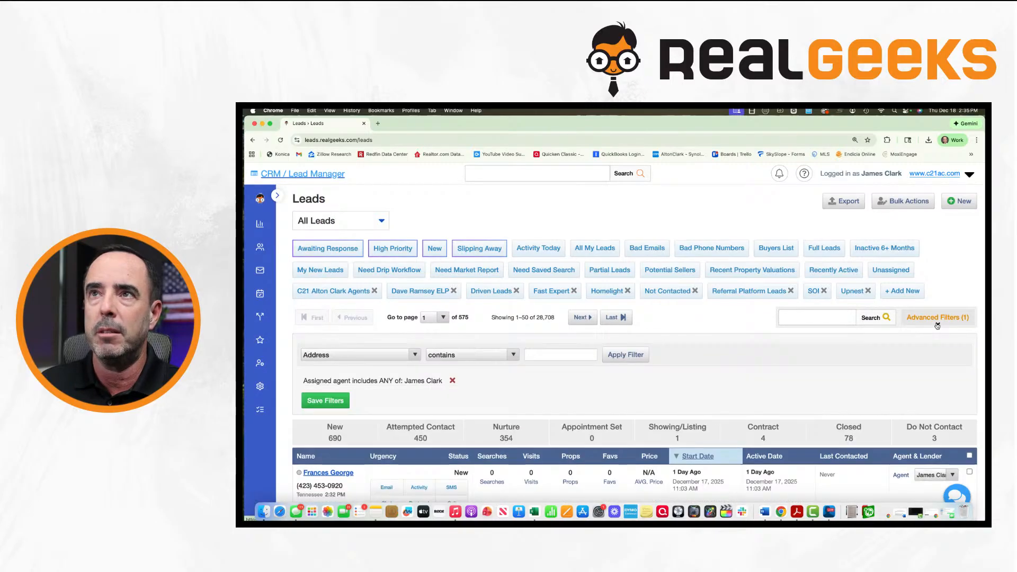
click(453, 381)
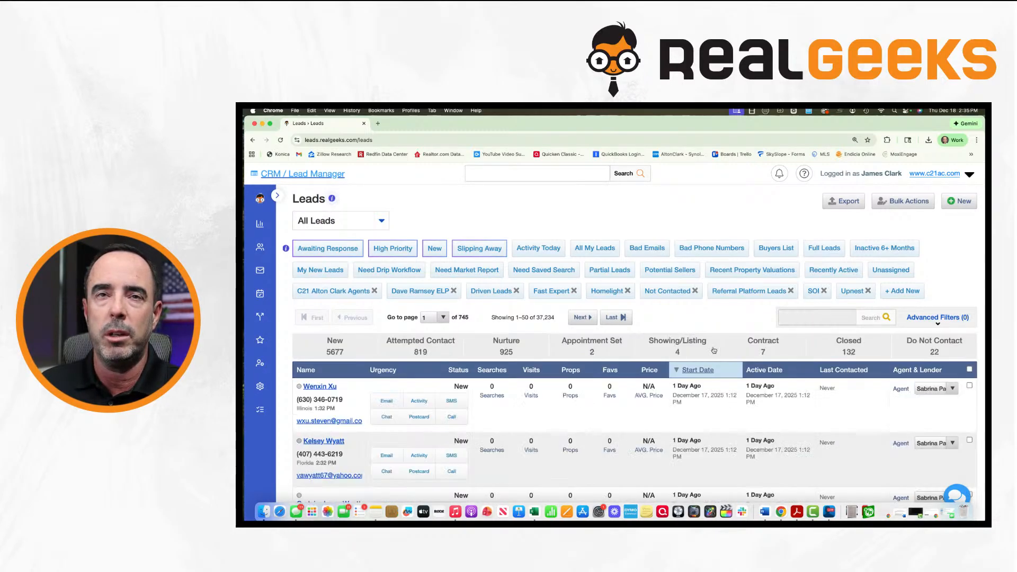
Open the first lead in the unfiltered list and examine its tags, lead assignment and source.
click(323, 386)
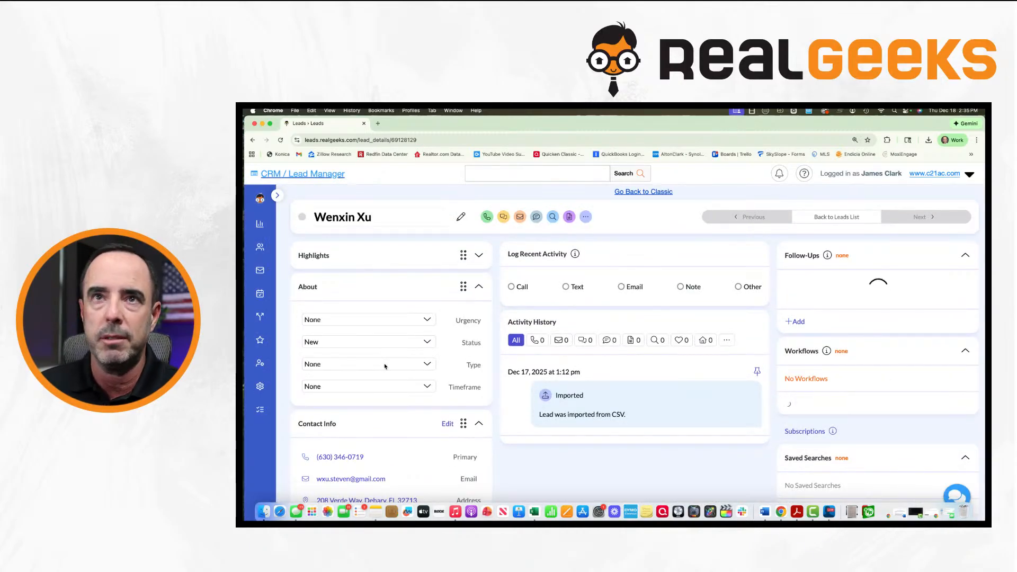
scroll(459, 386, down, 6)
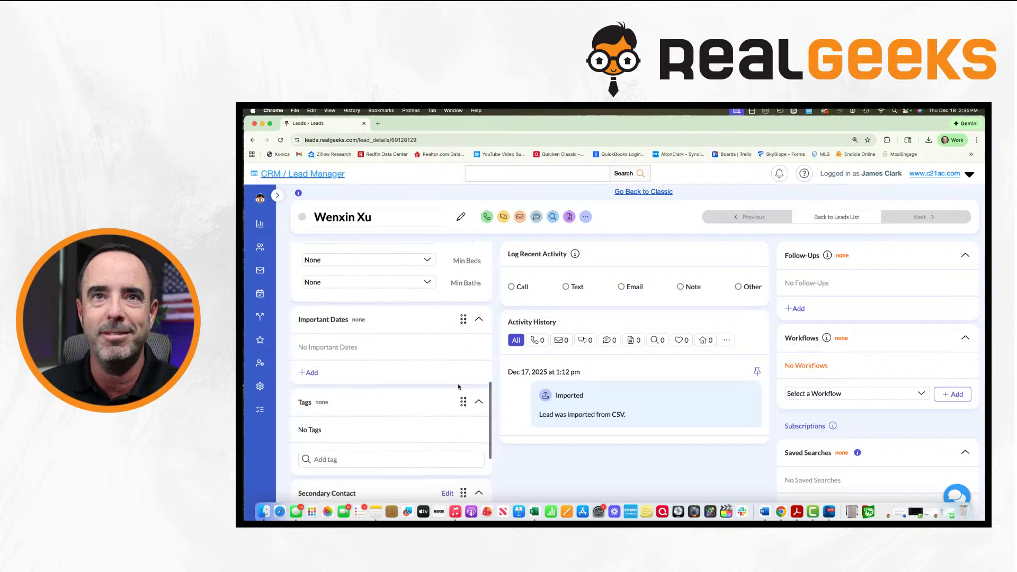
scroll(459, 387, down, 5)
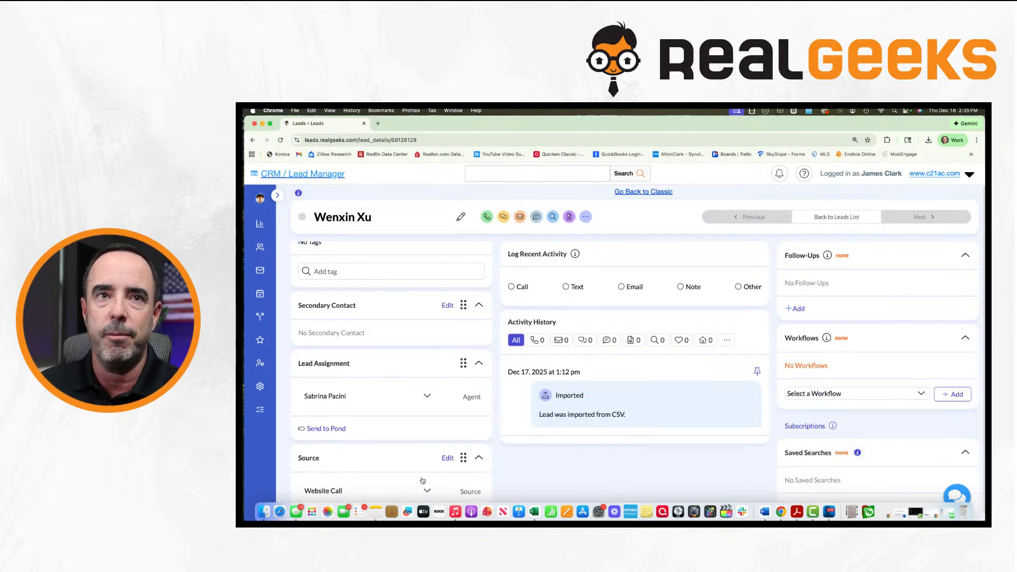
scroll(422, 480, down, 1)
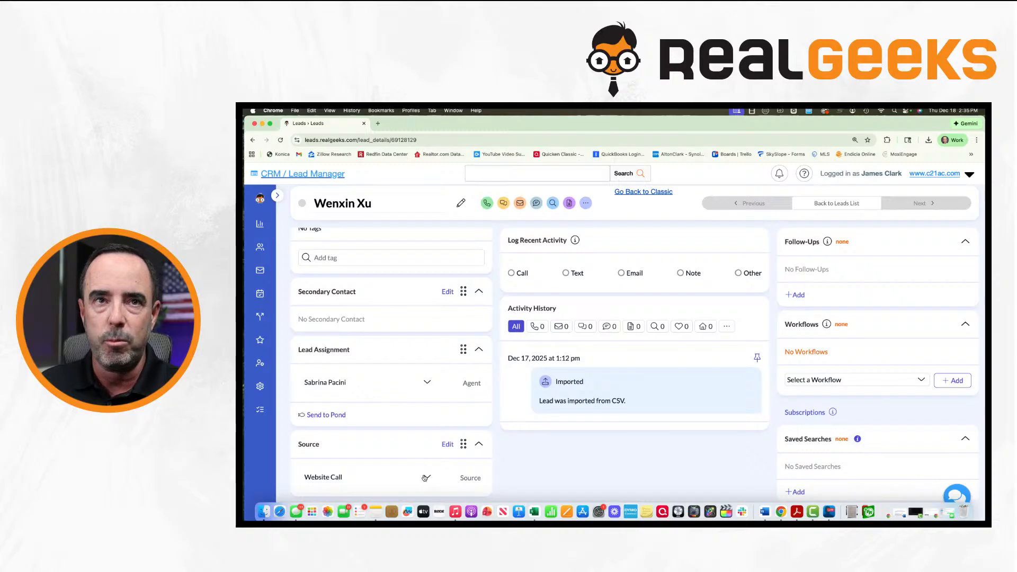
Open the lead's source for editing, review the available source options down to Buyer Closed and Seller Closed, and close the list.
click(448, 445)
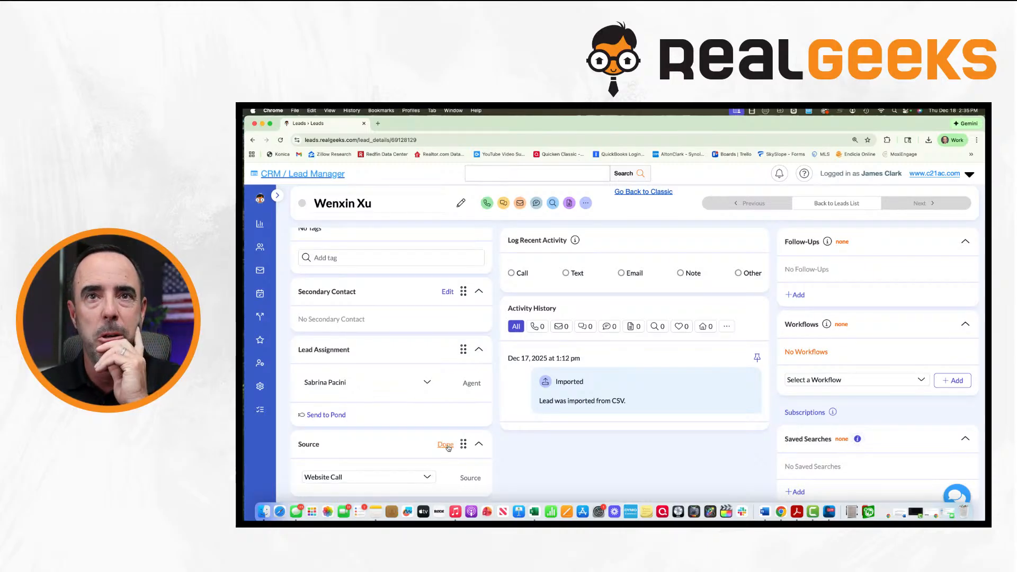
click(397, 483)
scroll(376, 432, down, 3)
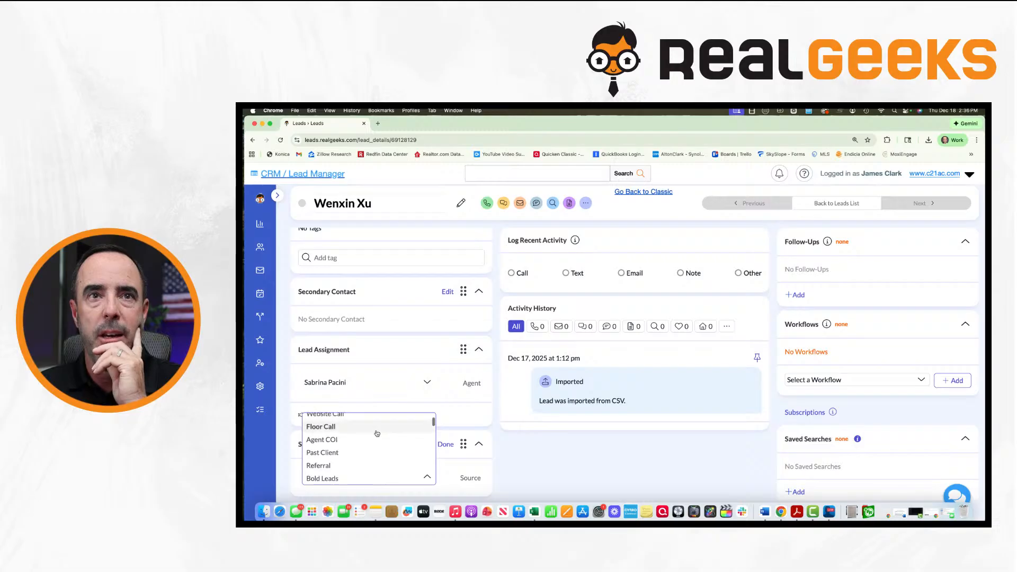
scroll(374, 434, down, 5)
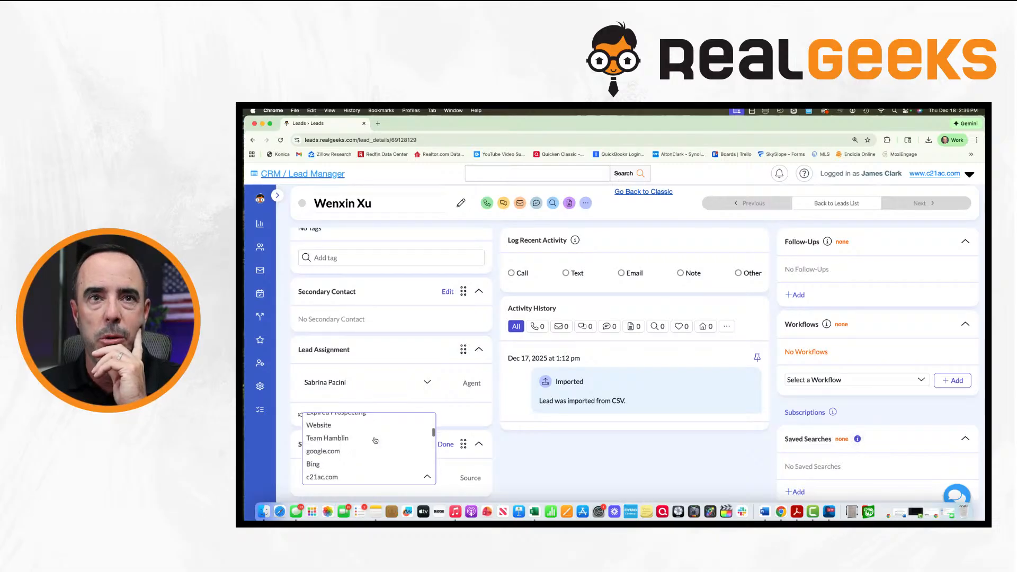
scroll(374, 441, down, 1)
scroll(374, 441, down, 5)
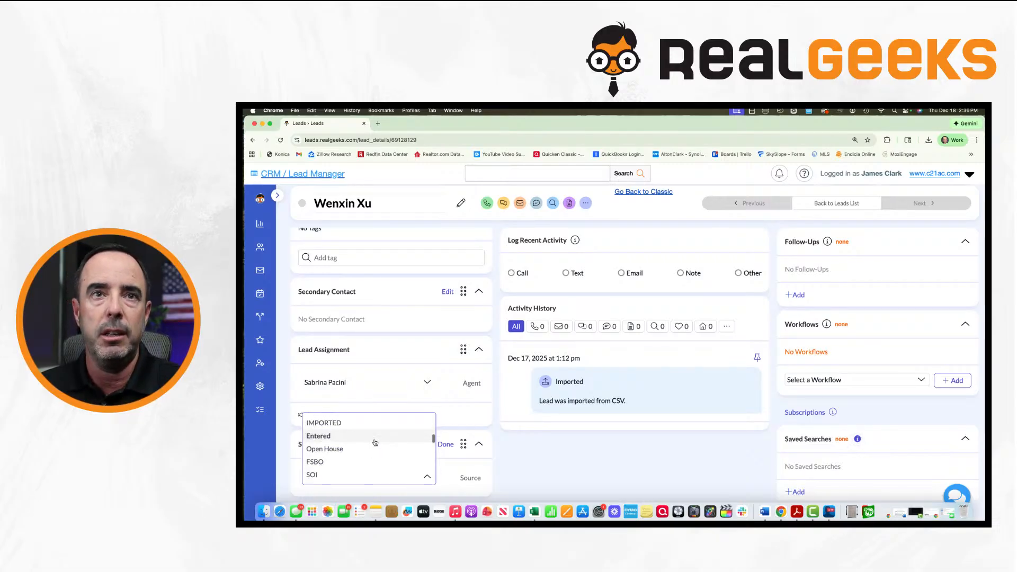
scroll(376, 445, down, 8)
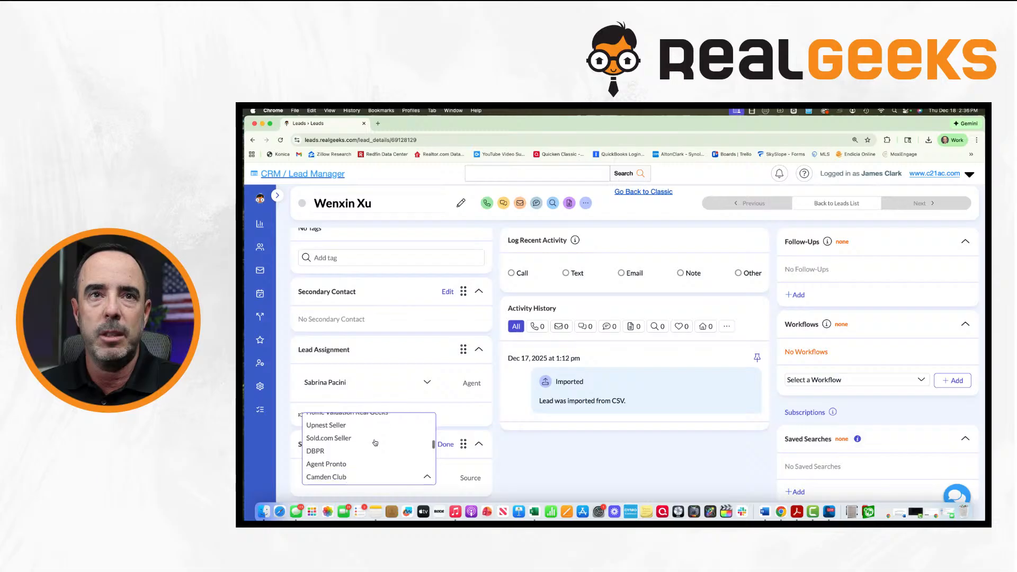
scroll(380, 449, down, 8)
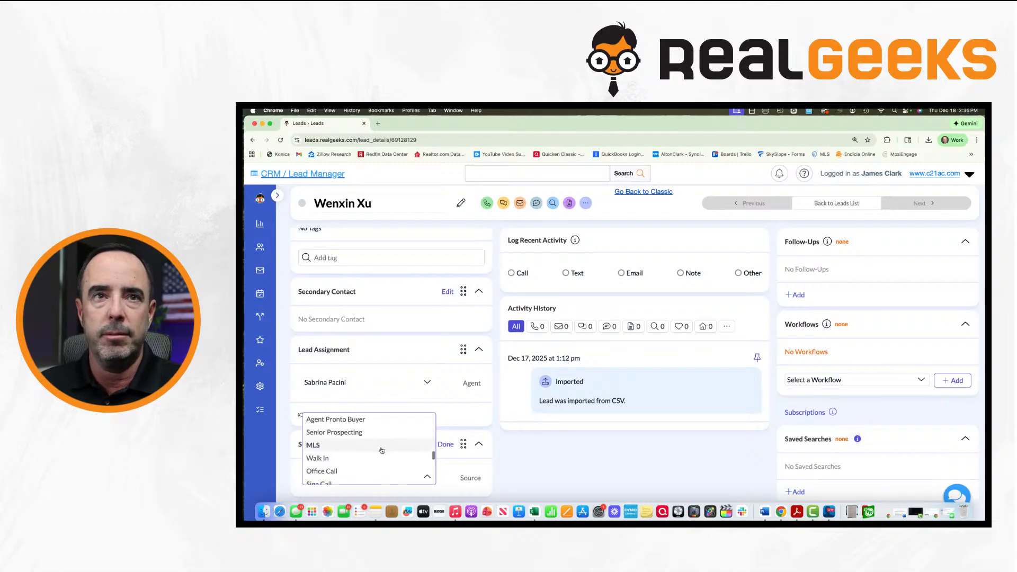
scroll(382, 457, down, 5)
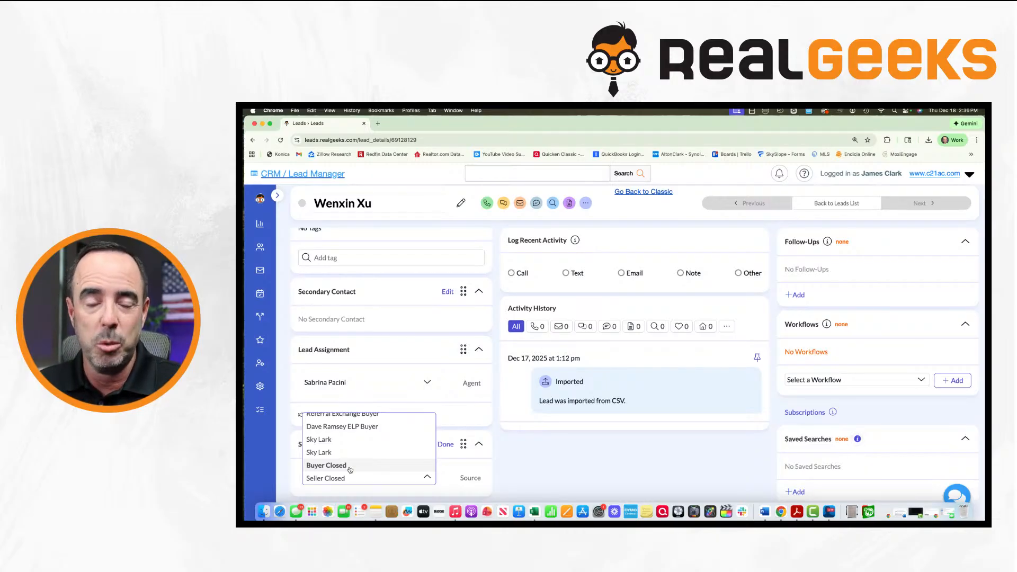
click(509, 463)
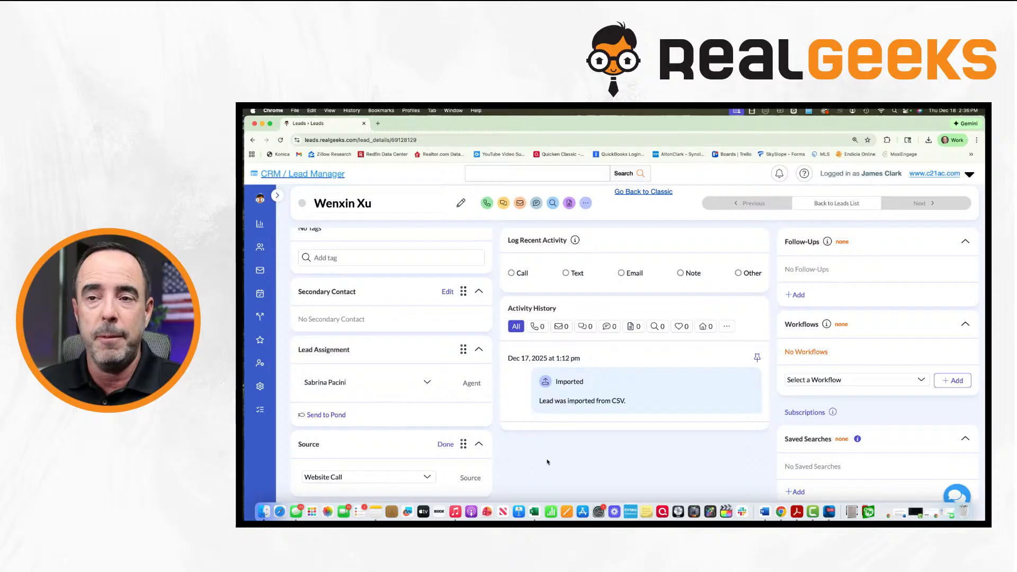